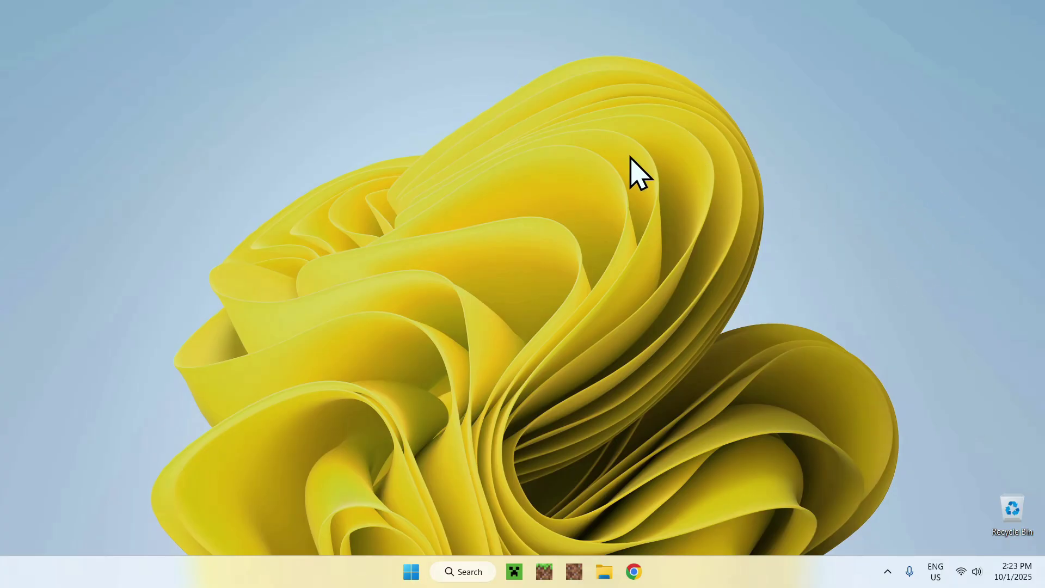
Launch Google Chrome from the taskbar to get a new Google tab
{"action": "left_click", "coordinate": [633, 571]}
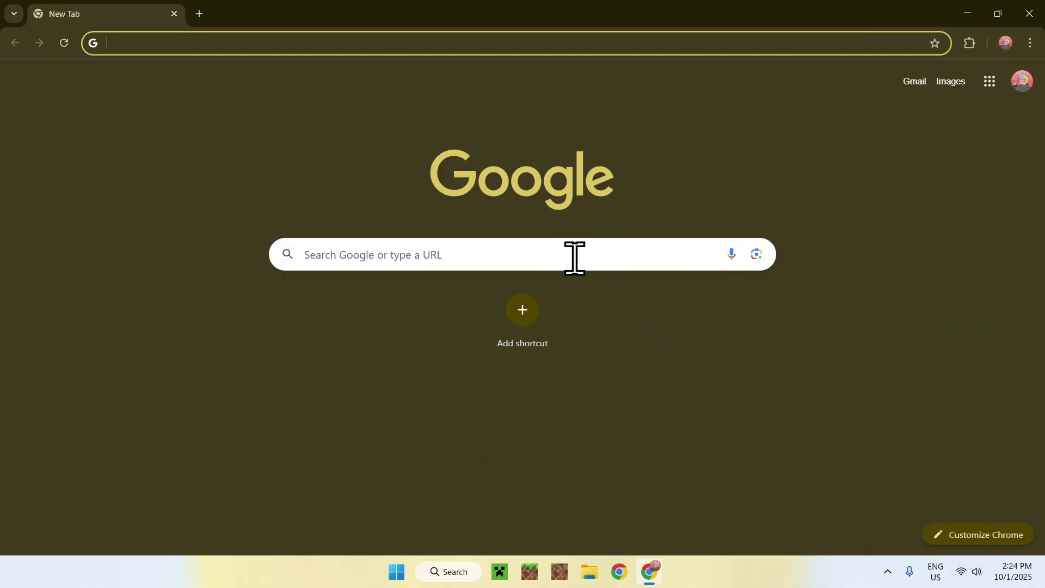
Search Google for PaperMC and go to the papermc.io Downloads page
{"action": "left_click", "coordinate": [558, 254]}
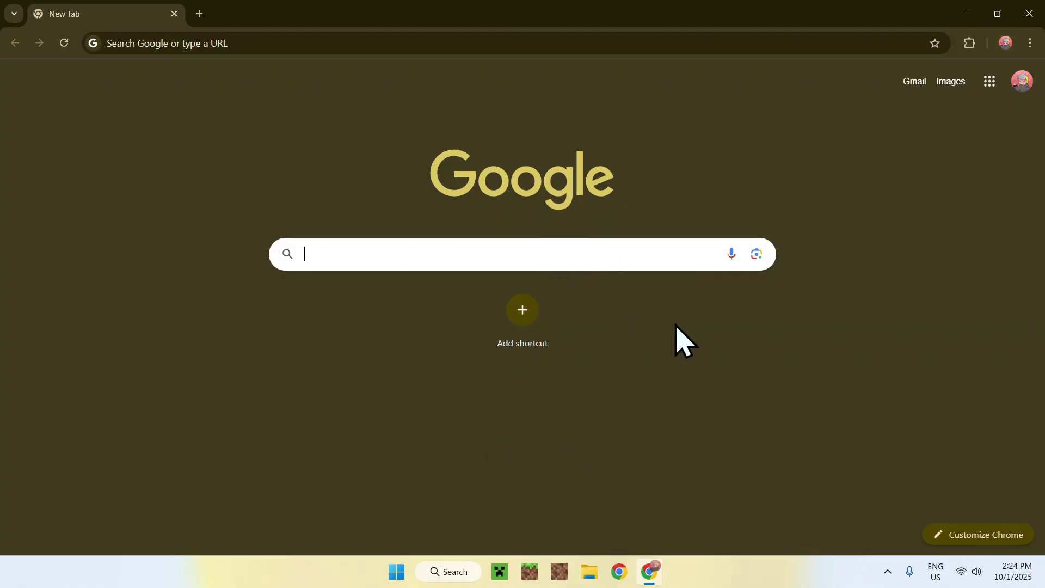
{"action": "type", "text": "PaperMC"}
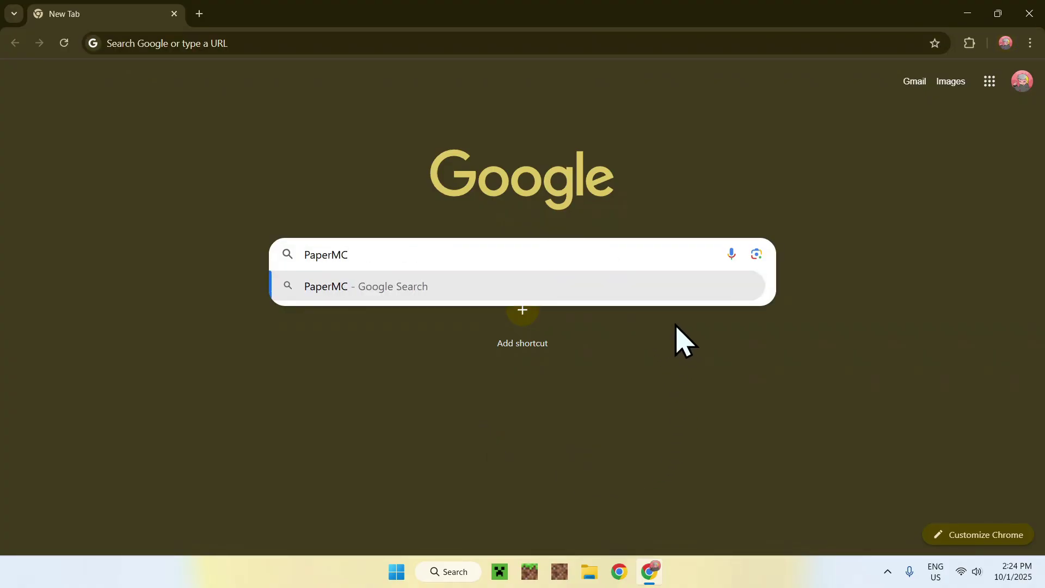
{"action": "key", "text": "Return"}
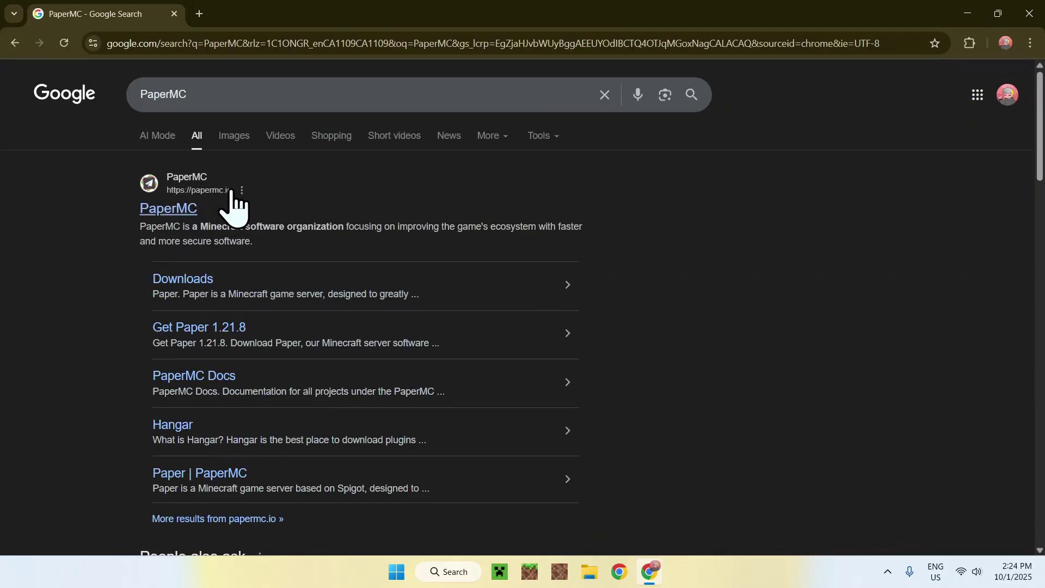
{"action": "left_click", "coordinate": [162, 210]}
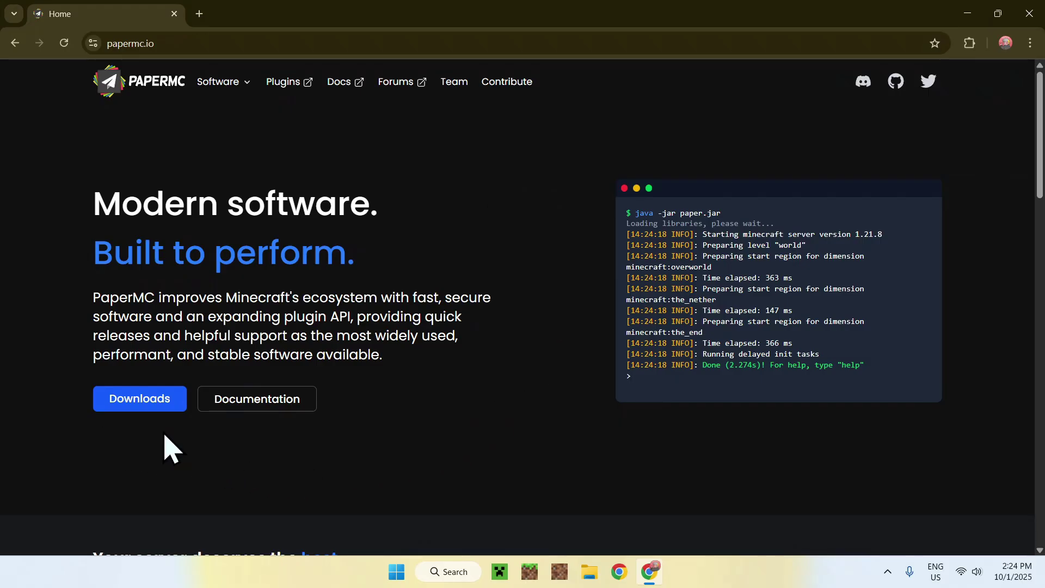
{"action": "left_click", "coordinate": [134, 405]}
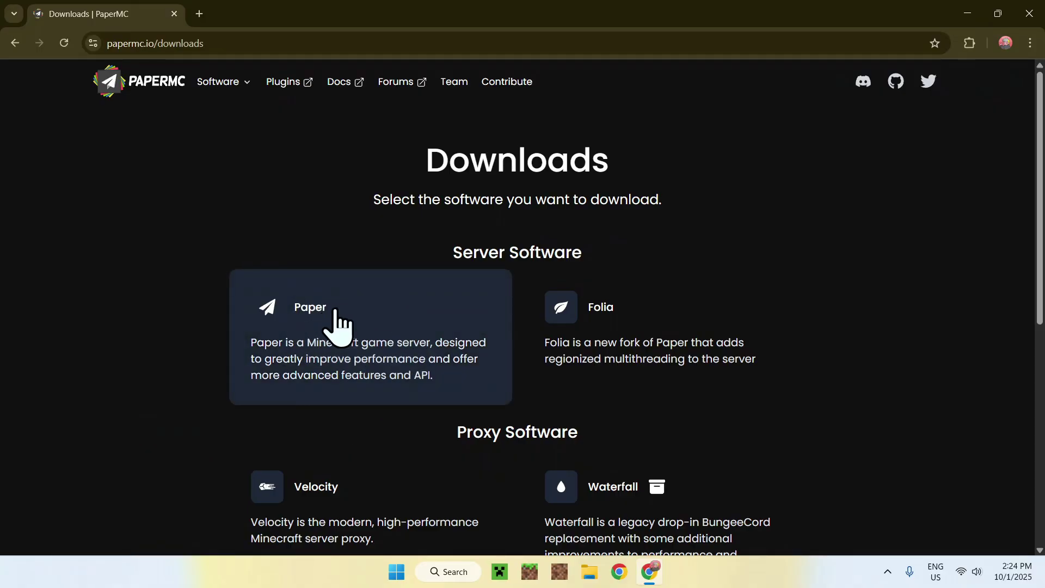
Download the experimental Paper 1.21.9 build #41 jar (50.1 MB) and confirm it finished
{"action": "left_click", "coordinate": [385, 299]}
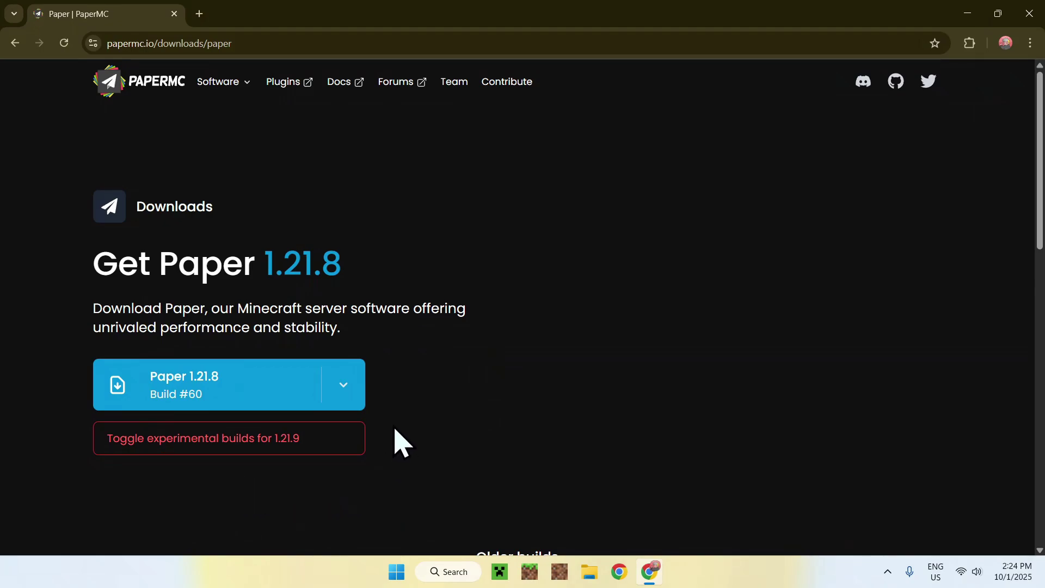
{"action": "left_click", "coordinate": [214, 451]}
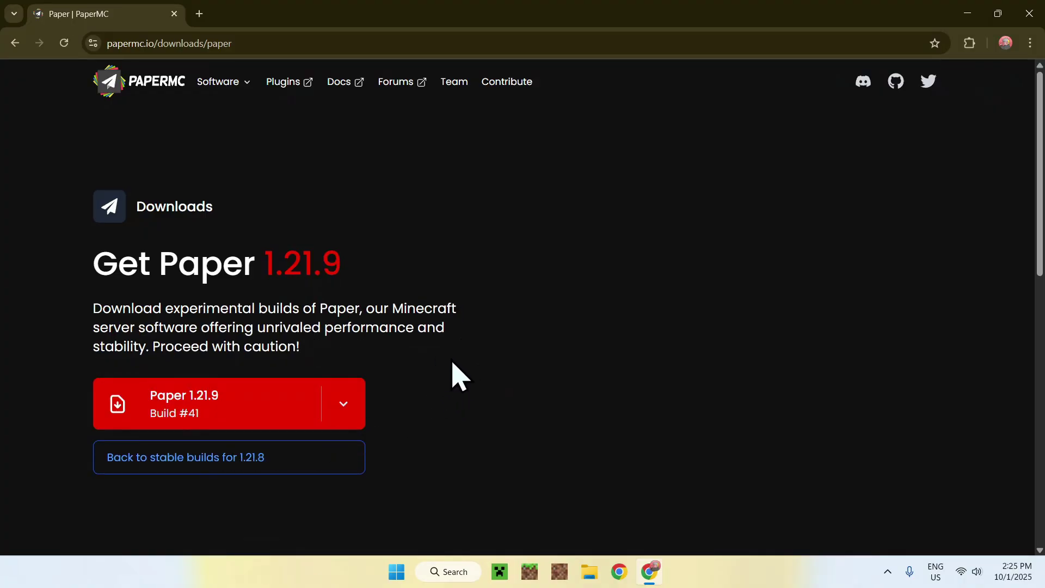
{"action": "left_click", "coordinate": [245, 414]}
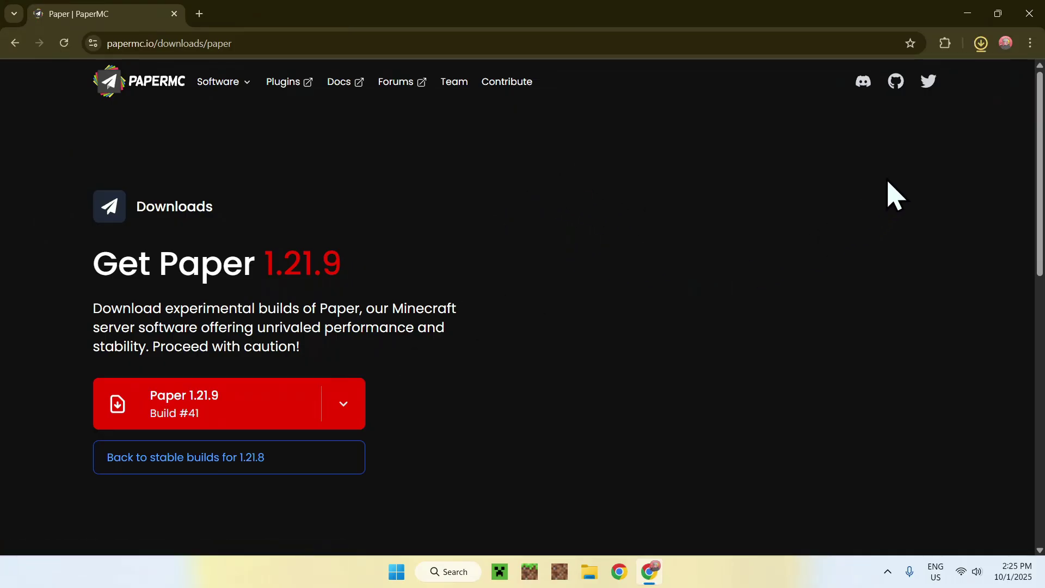
{"action": "left_click", "coordinate": [982, 43]}
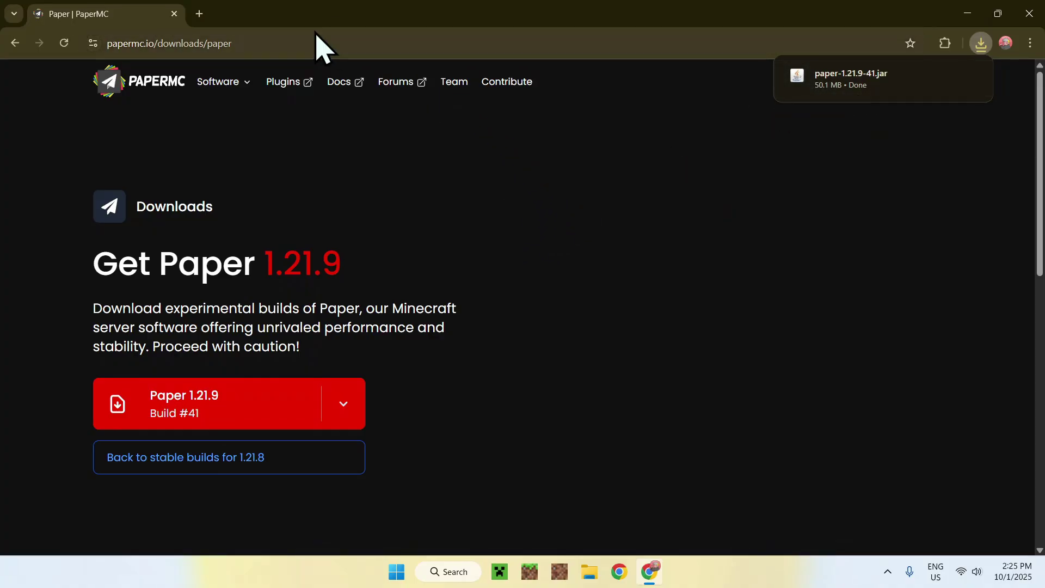
{"action": "left_click", "coordinate": [199, 14]}
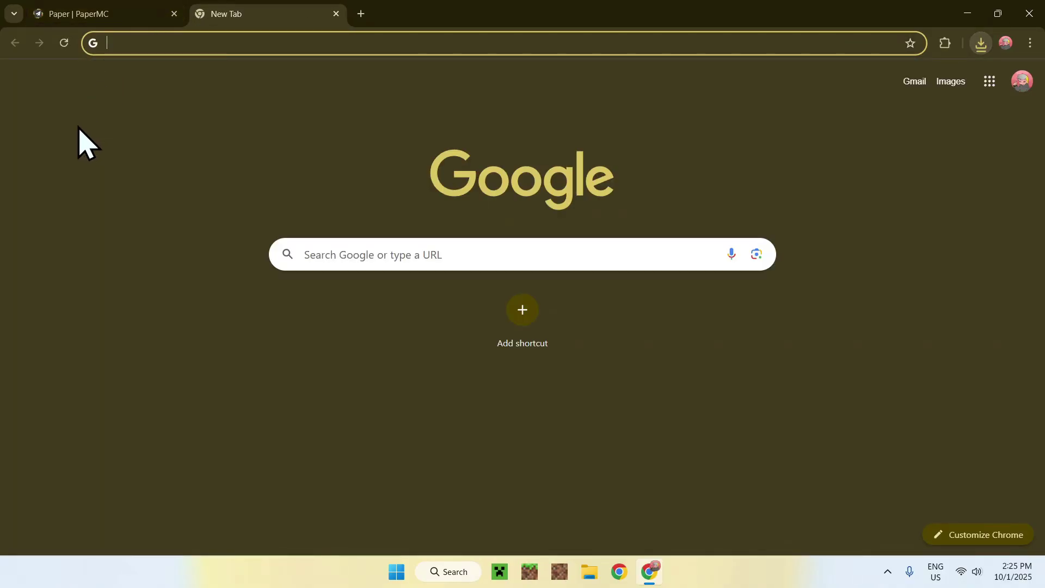
Search Google for JDK 25 and open Oracle's Java Downloads page, accepting all cookies
{"action": "left_click", "coordinate": [333, 253]}
{"action": "type", "text": "JDK 25"}
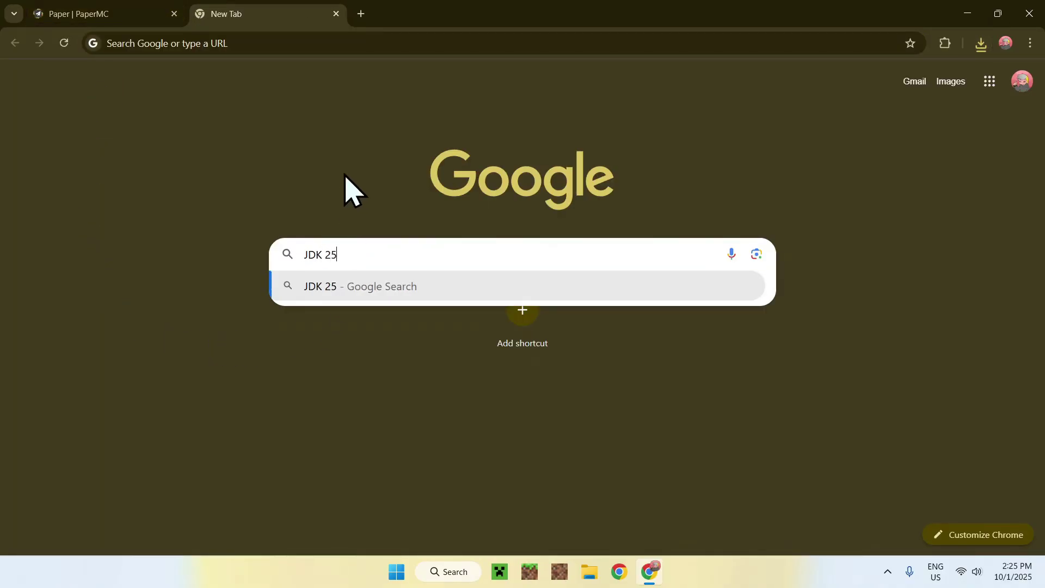
{"action": "key", "text": "Return"}
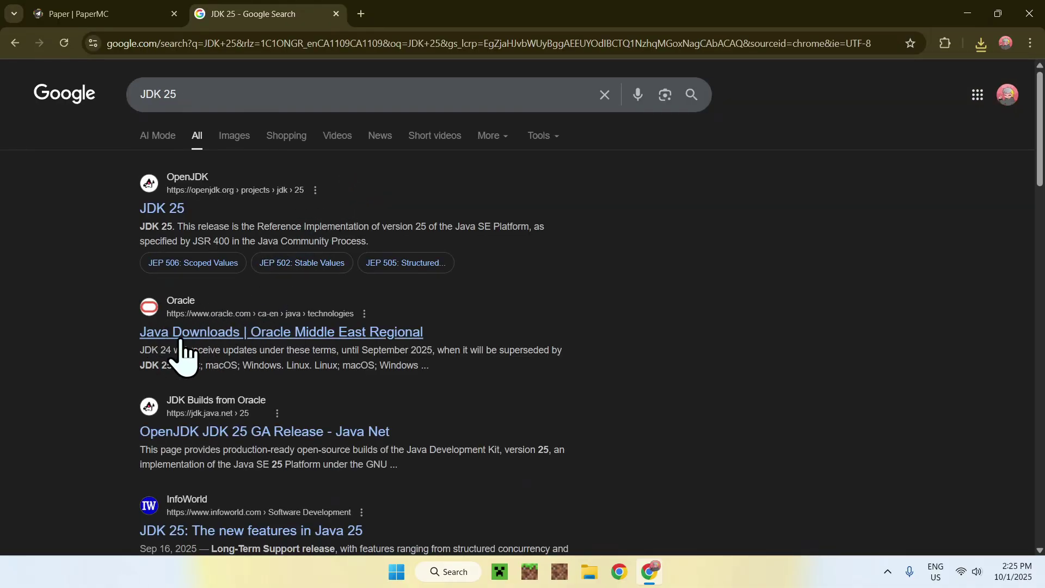
{"action": "left_click", "coordinate": [241, 339]}
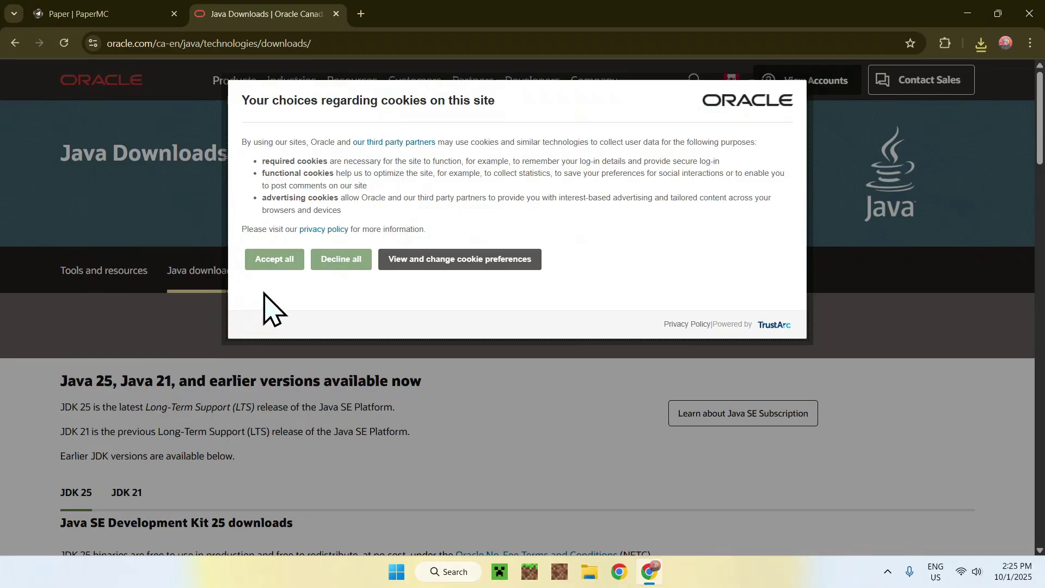
{"action": "left_click", "coordinate": [275, 266]}
Show the JDK 25 Windows downloads, including the 182.25 MB x64 Installer, and review recent downloads
{"action": "scroll", "coordinate": [25, 228], "scroll_direction": "down", "scroll_amount": 3}
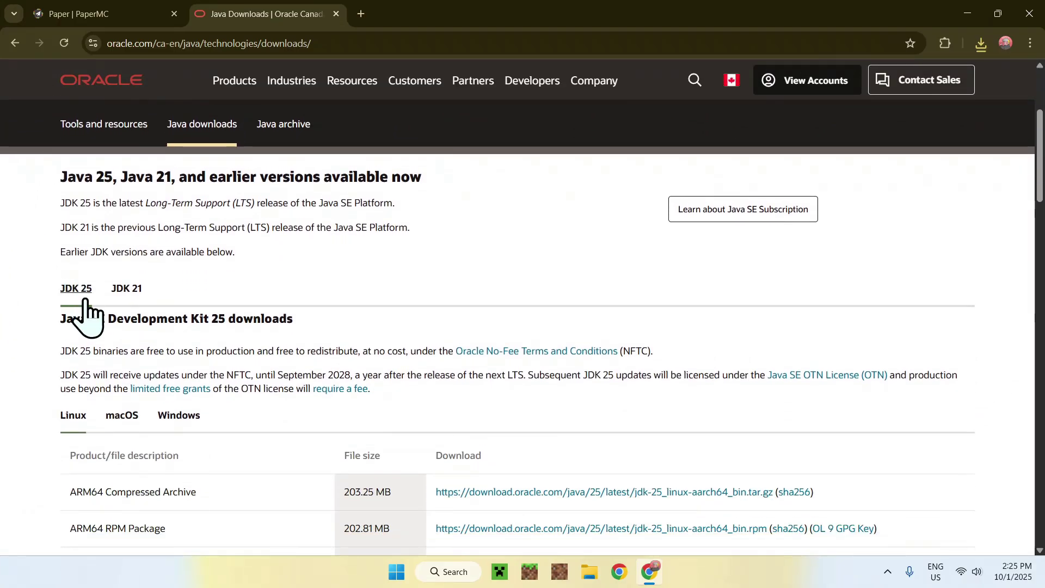
{"action": "left_click", "coordinate": [175, 417]}
{"action": "scroll", "coordinate": [42, 406], "scroll_direction": "down", "scroll_amount": 1}
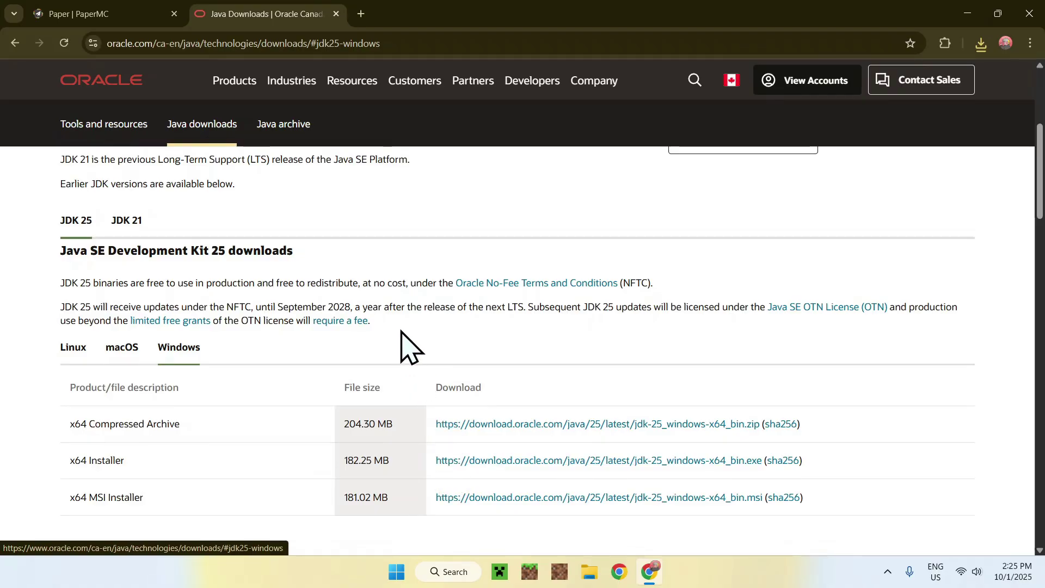
{"action": "left_click", "coordinate": [981, 45]}
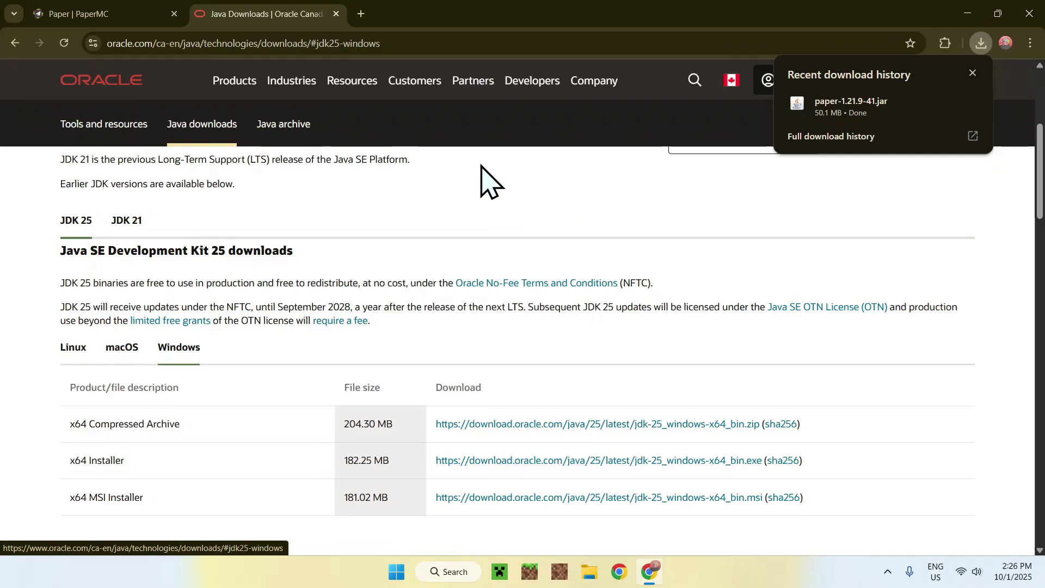
Close the Chrome window to return to the bare desktop
{"action": "left_click", "coordinate": [1029, 14]}
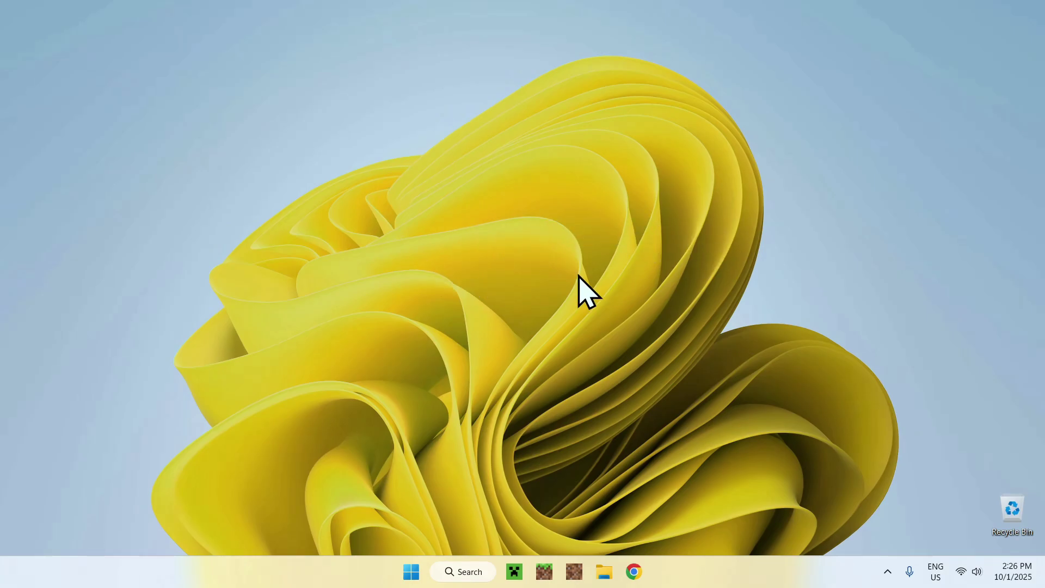
{"action": "left_click_drag", "start_coordinate": [122, 48], "coordinate": [935, 408]}
Create a new folder named 'Server' on the desktop
{"action": "right_click", "coordinate": [493, 249]}
{"action": "mouse_move", "coordinate": [521, 315]}
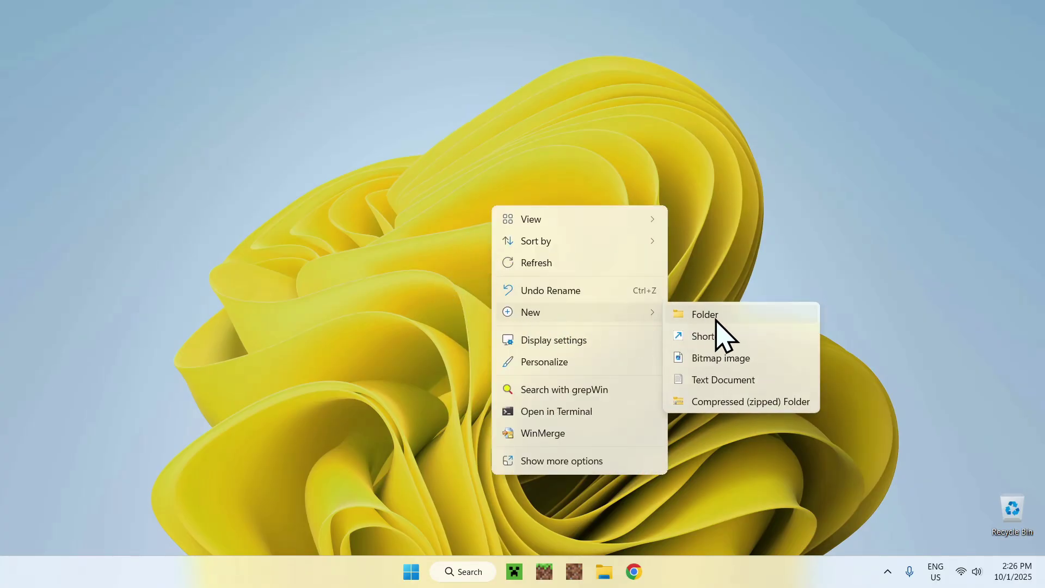
{"action": "left_click", "coordinate": [717, 320]}
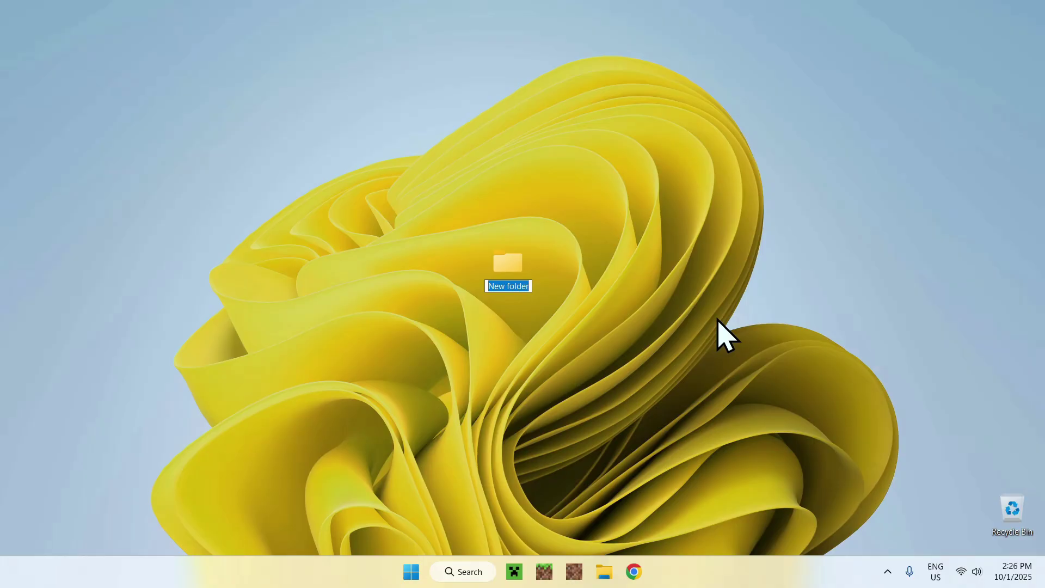
{"action": "type", "text": "Server"}
{"action": "key", "text": "Return"}
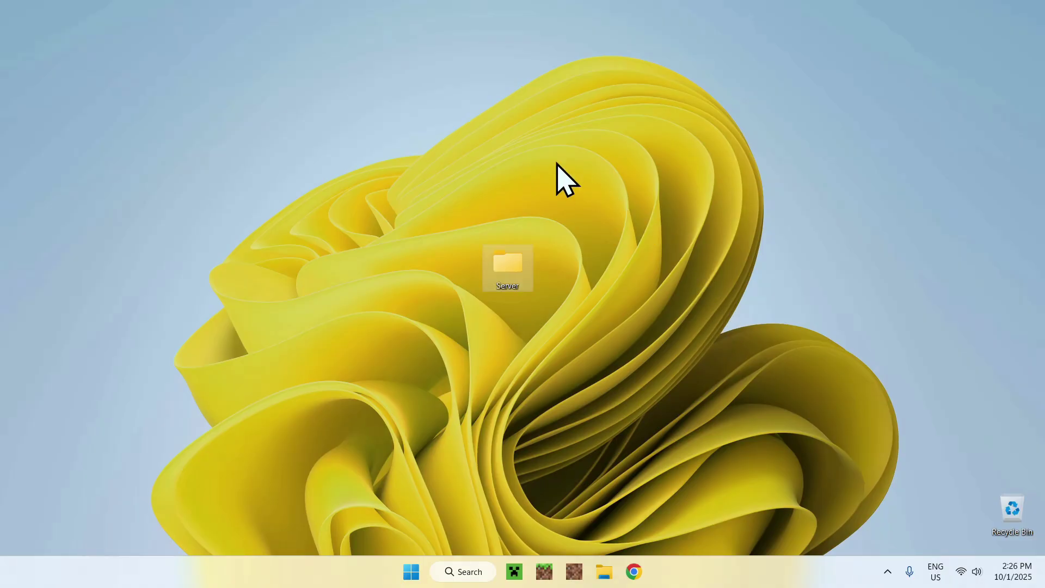
{"action": "left_click_drag", "start_coordinate": [384, 169], "coordinate": [642, 352]}
{"action": "left_click", "coordinate": [675, 251]}
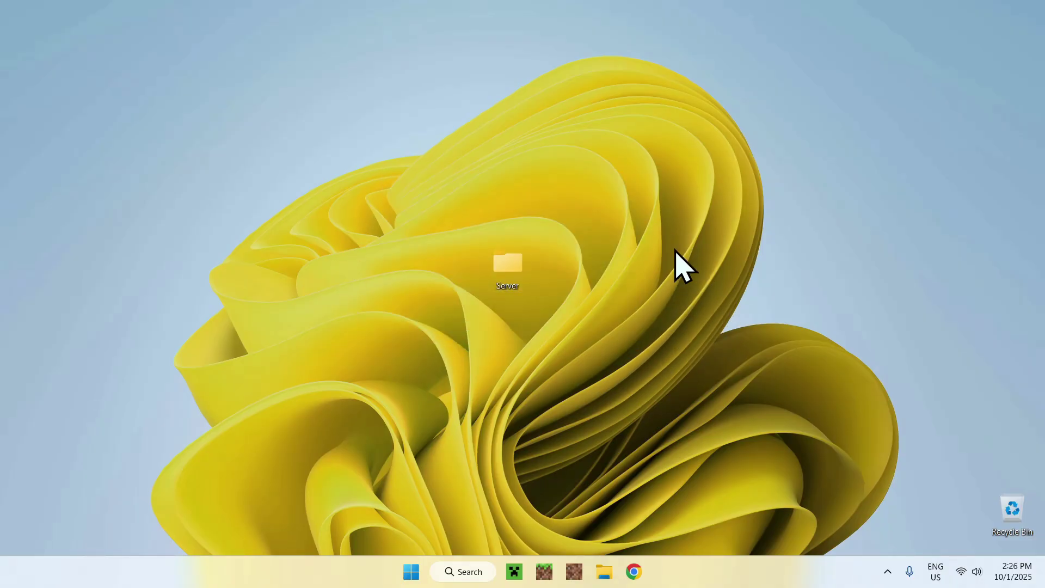
Copy paper-1.21.9-41.jar from Downloads into the Server folder
{"action": "double_click", "coordinate": [508, 267]}
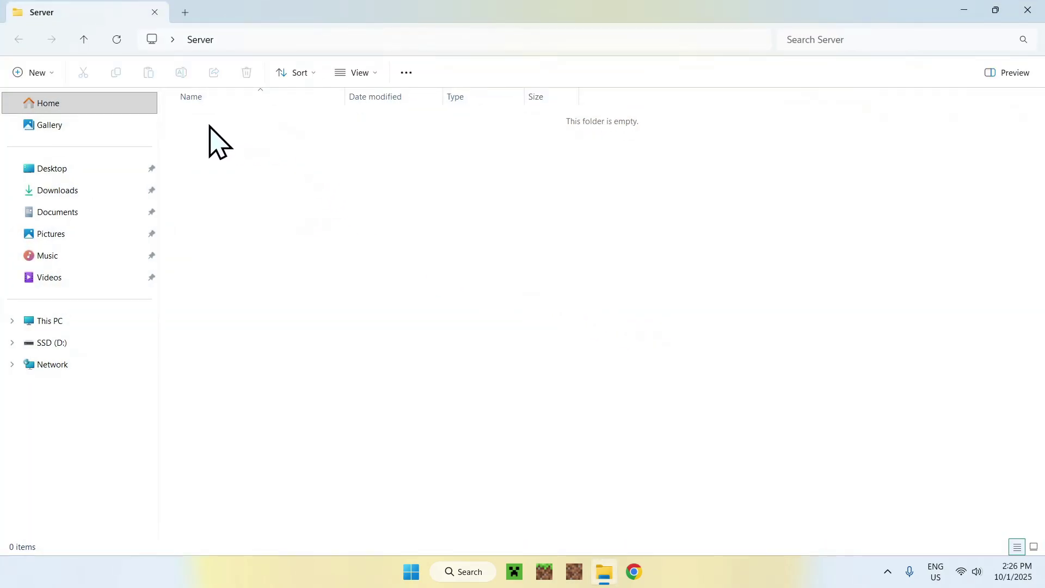
{"action": "left_click", "coordinate": [105, 190]}
{"action": "left_click", "coordinate": [193, 117]}
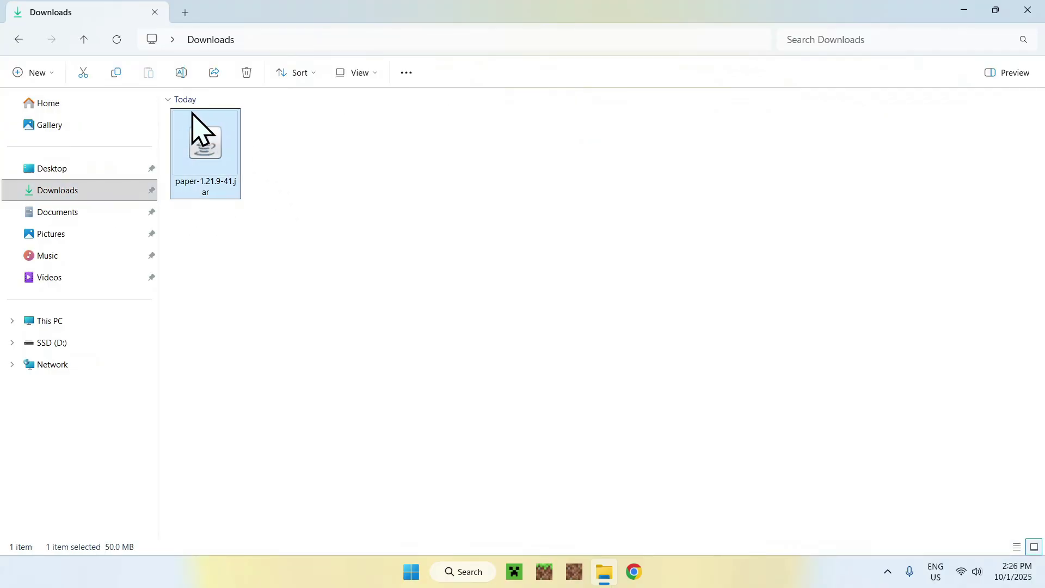
{"action": "left_click", "coordinate": [117, 73]}
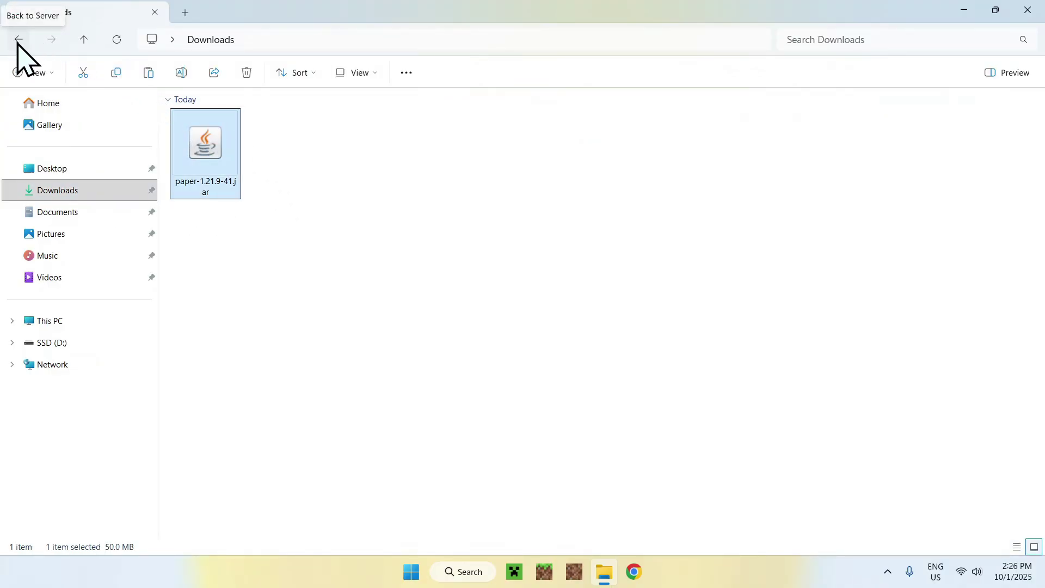
{"action": "left_click", "coordinate": [18, 40]}
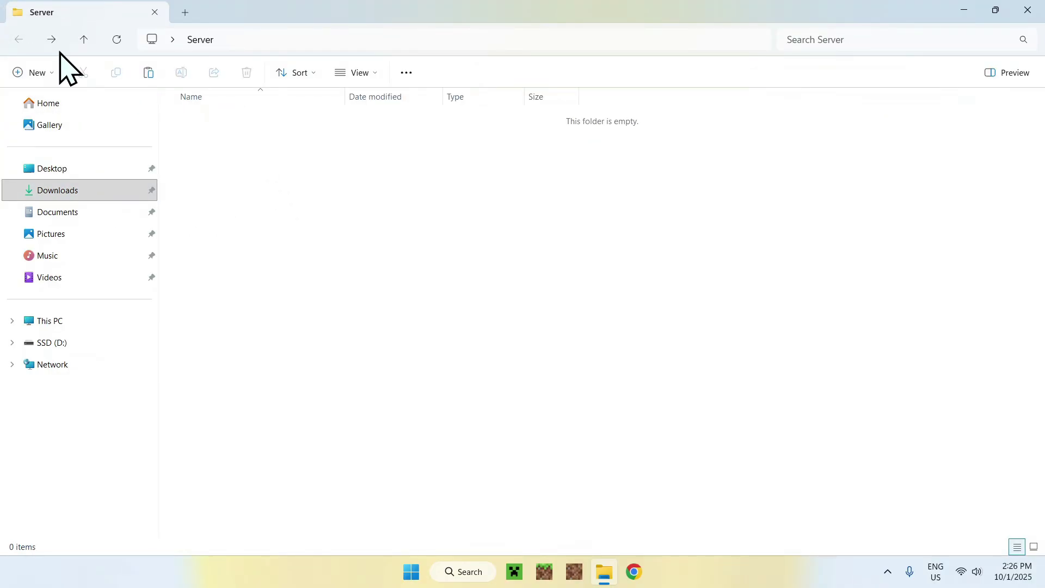
{"action": "left_click", "coordinate": [148, 74]}
{"action": "left_click", "coordinate": [229, 141]}
{"action": "left_click_drag", "start_coordinate": [168, 138], "coordinate": [261, 181]}
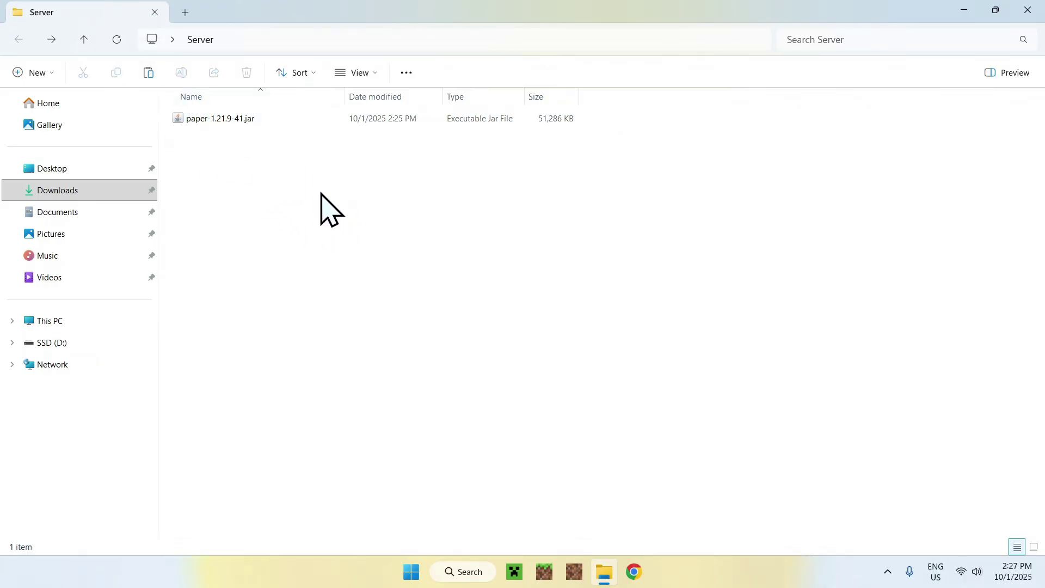
Run the Paper jar to generate server files and open eula.txt in Notepad
{"action": "double_click", "coordinate": [297, 118]}
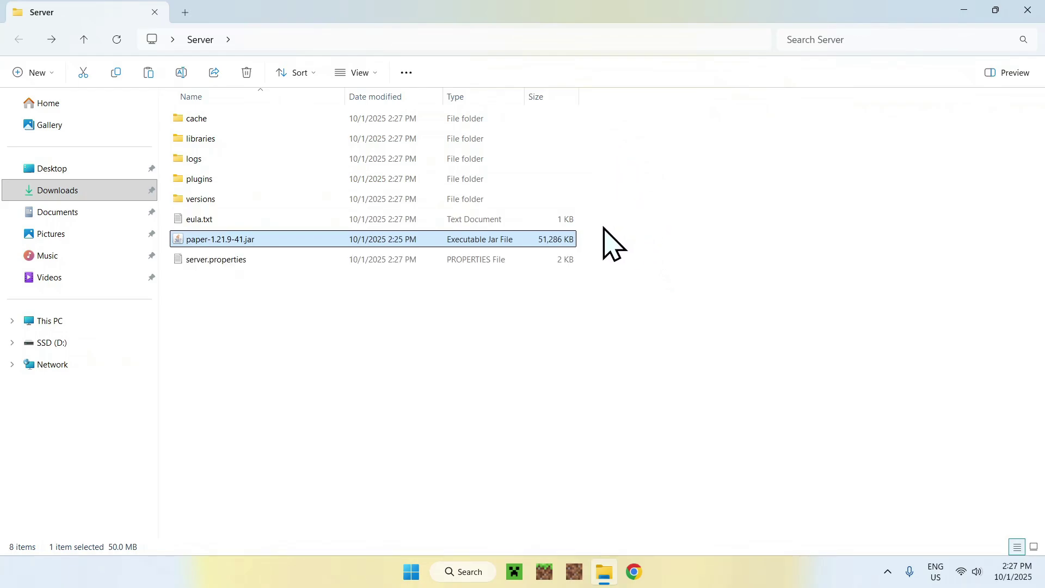
{"action": "left_click", "coordinate": [303, 220]}
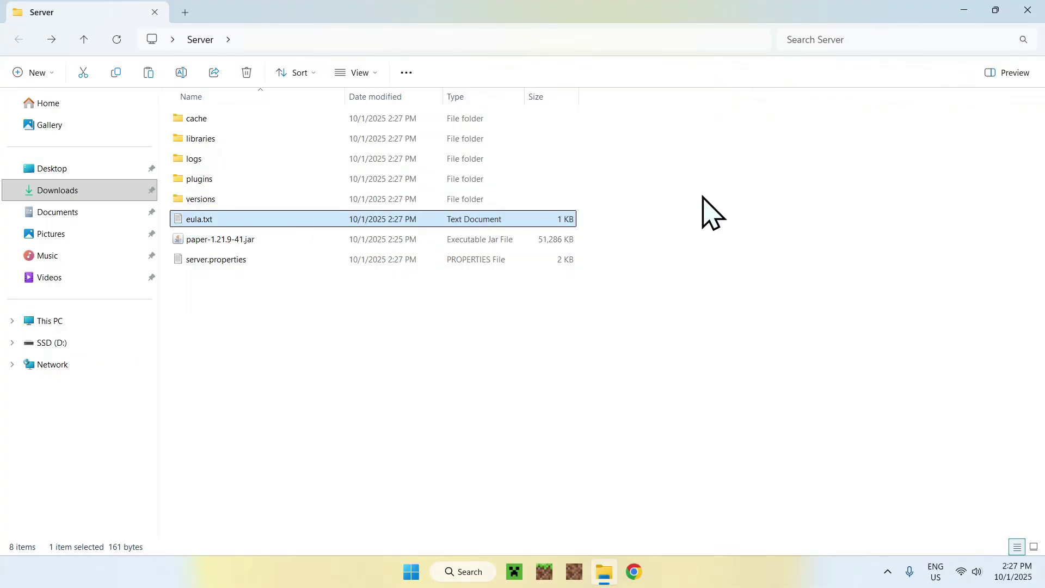
{"action": "double_click", "coordinate": [303, 219]}
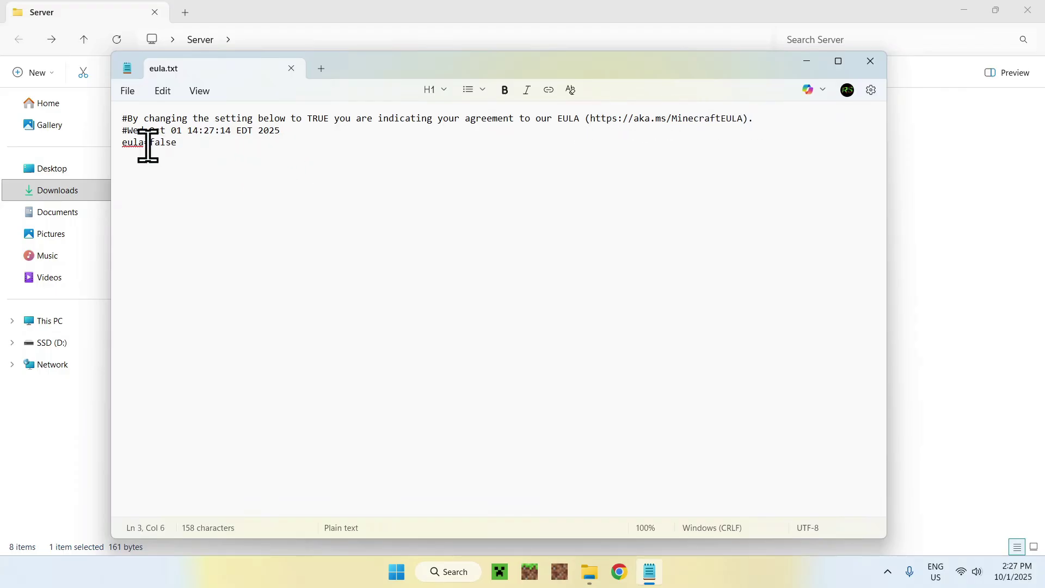
Change eula=false to eula=true and save it over the existing eula.txt
{"action": "left_click_drag", "start_coordinate": [149, 145], "coordinate": [268, 172]}
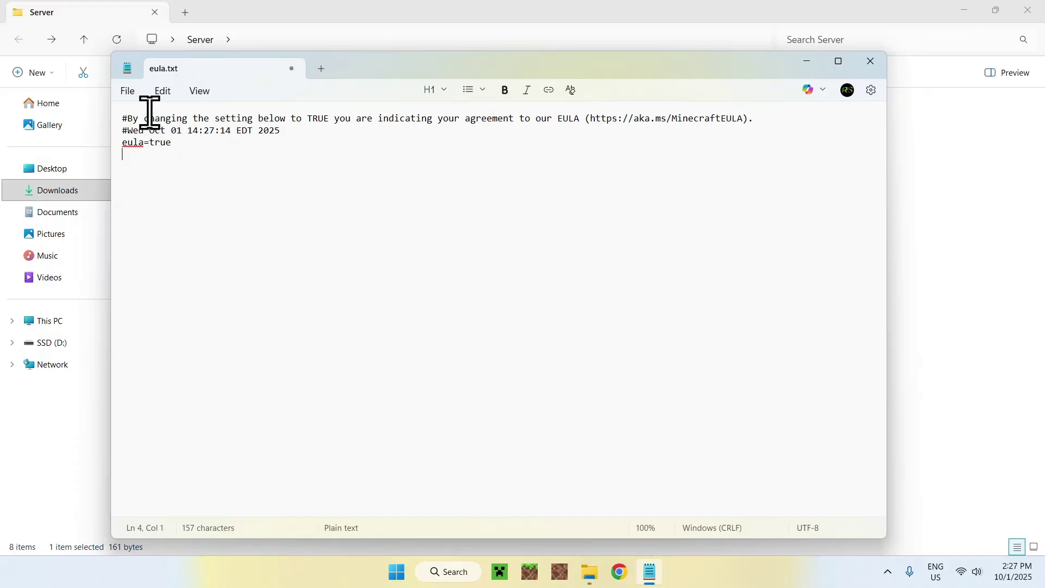
{"action": "left_click", "coordinate": [128, 91]}
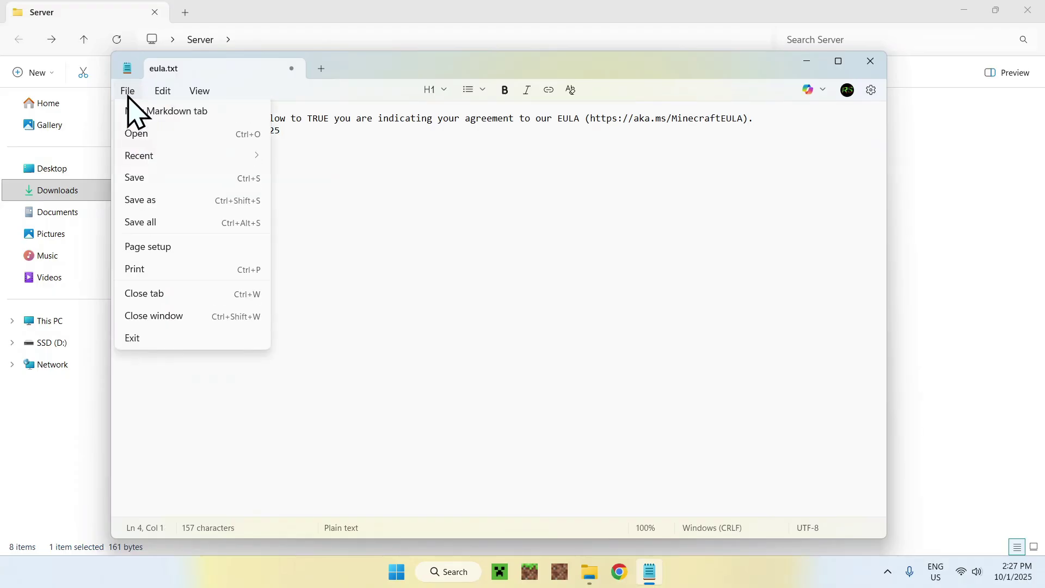
{"action": "left_click", "coordinate": [186, 248]}
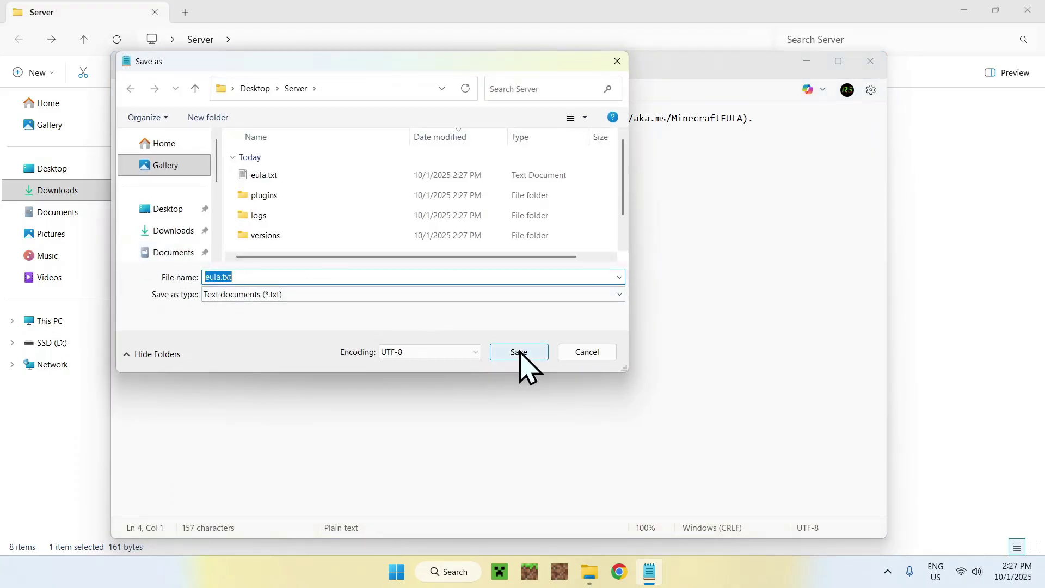
{"action": "left_click", "coordinate": [520, 353]}
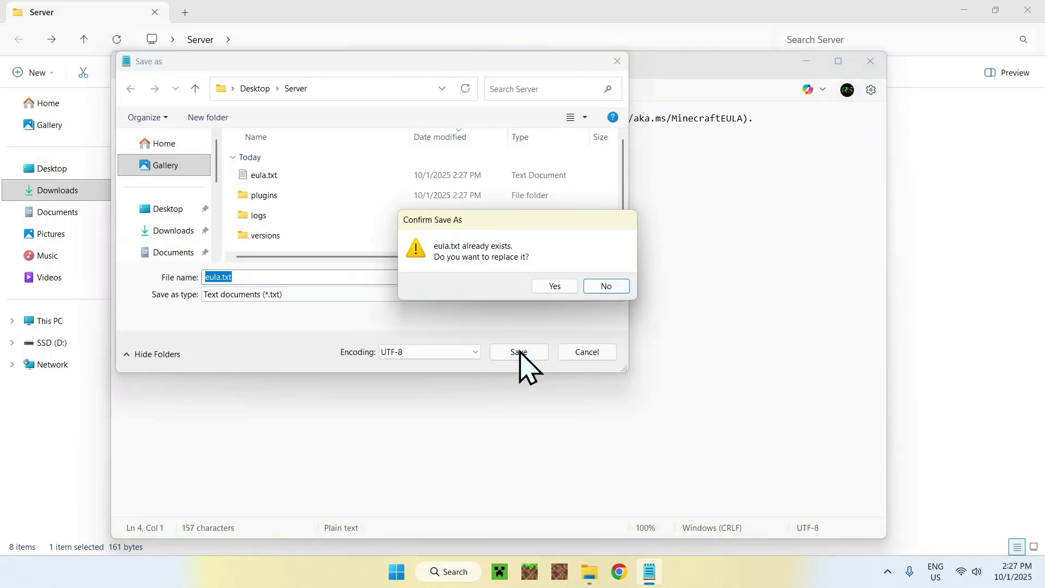
{"action": "left_click", "coordinate": [555, 287]}
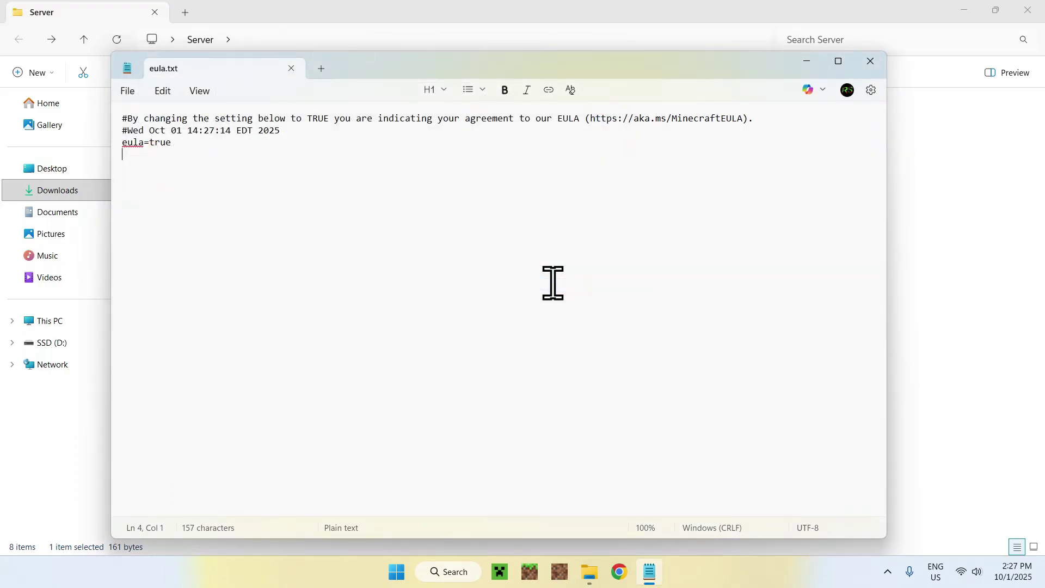
Reopen eula.txt to confirm it reads eula=true, then close it
{"action": "left_click", "coordinate": [291, 69]}
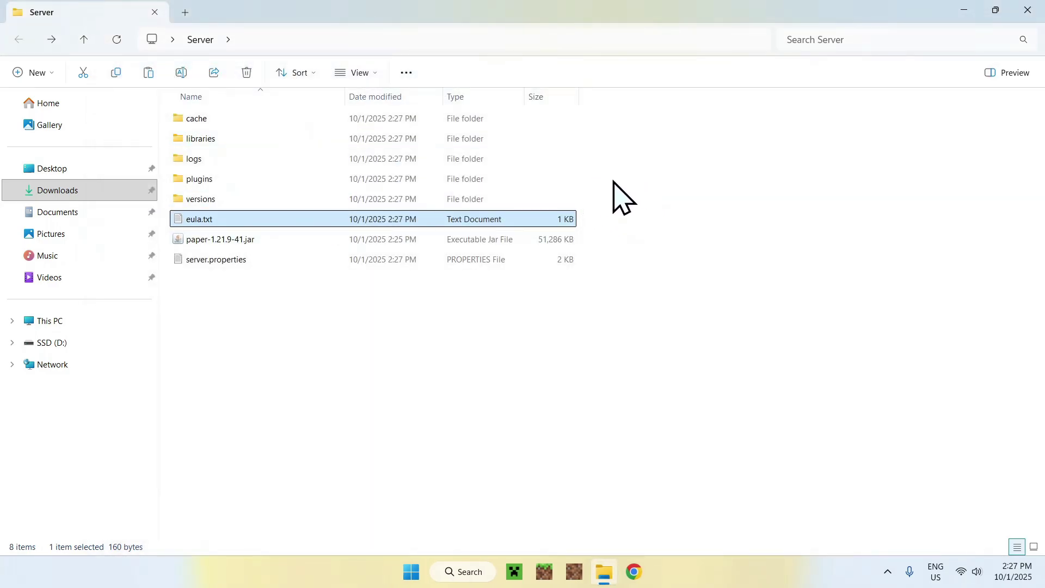
{"action": "double_click", "coordinate": [303, 220]}
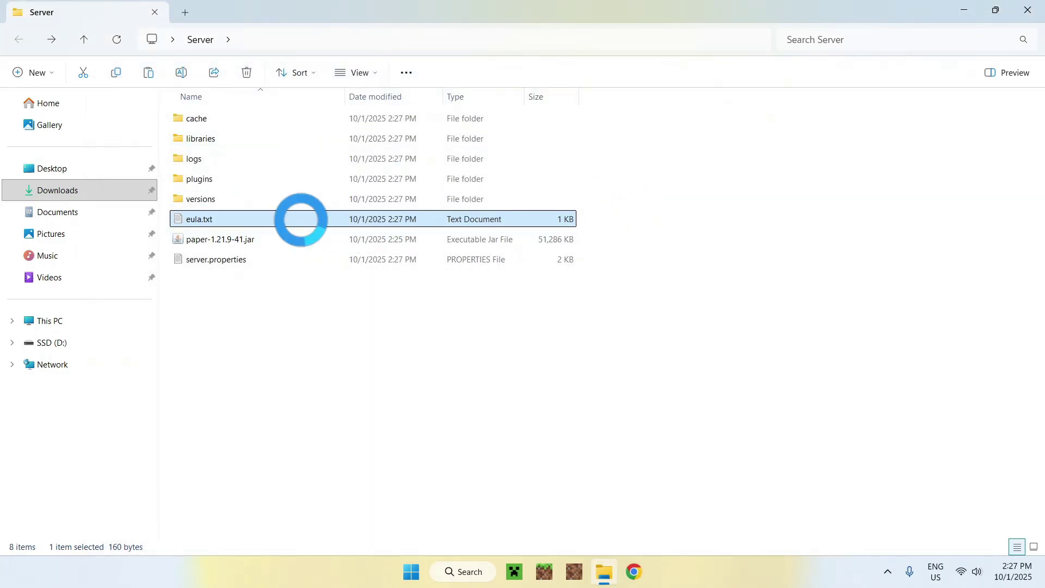
{"action": "left_click_drag", "start_coordinate": [144, 144], "coordinate": [314, 185]}
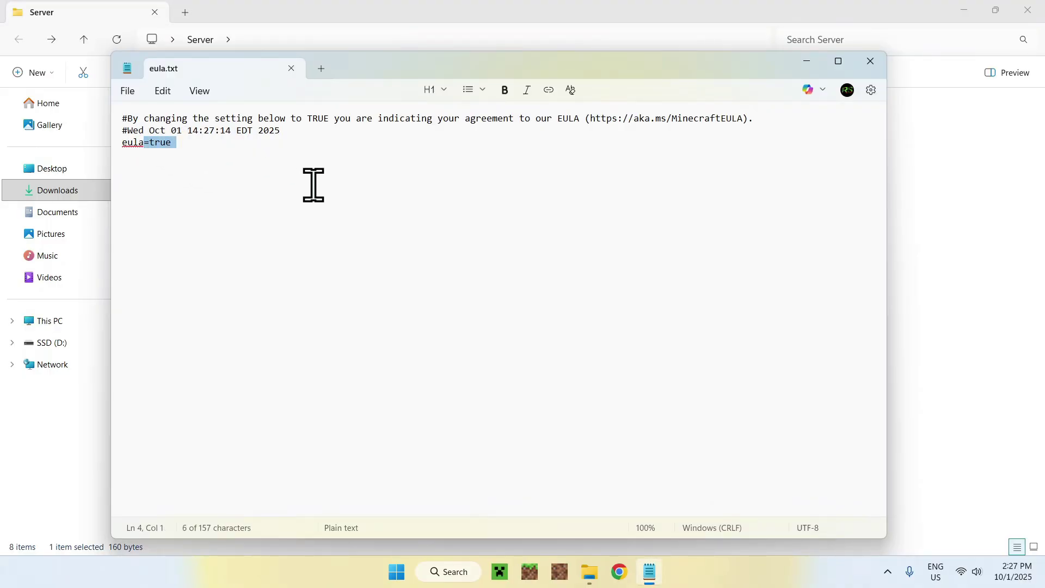
{"action": "left_click", "coordinate": [292, 68]}
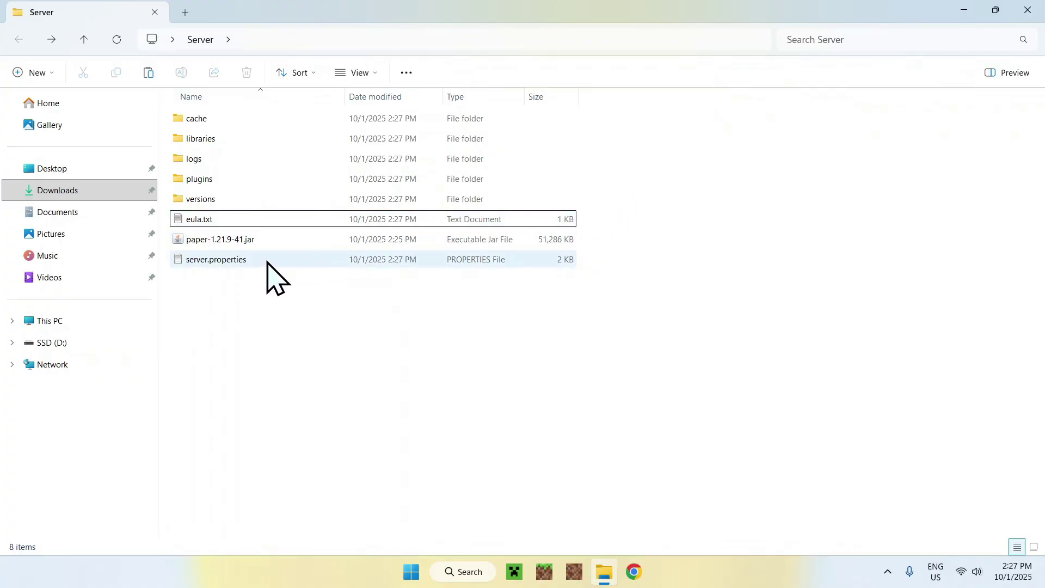
Open server.properties and change max-players from 20 to 200
{"action": "double_click", "coordinate": [229, 260]}
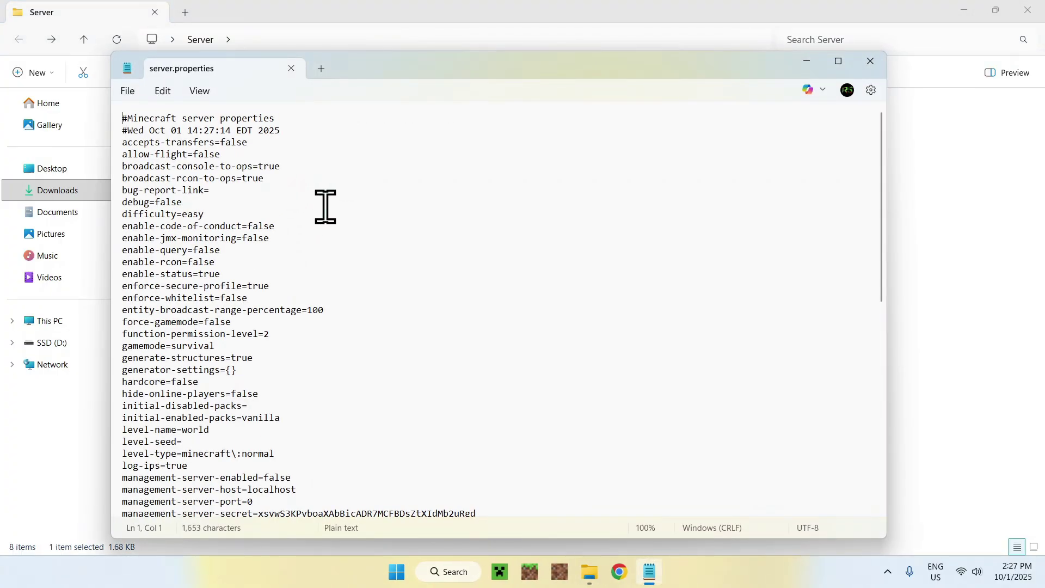
{"action": "scroll", "coordinate": [317, 200], "scroll_direction": "down", "scroll_amount": 4}
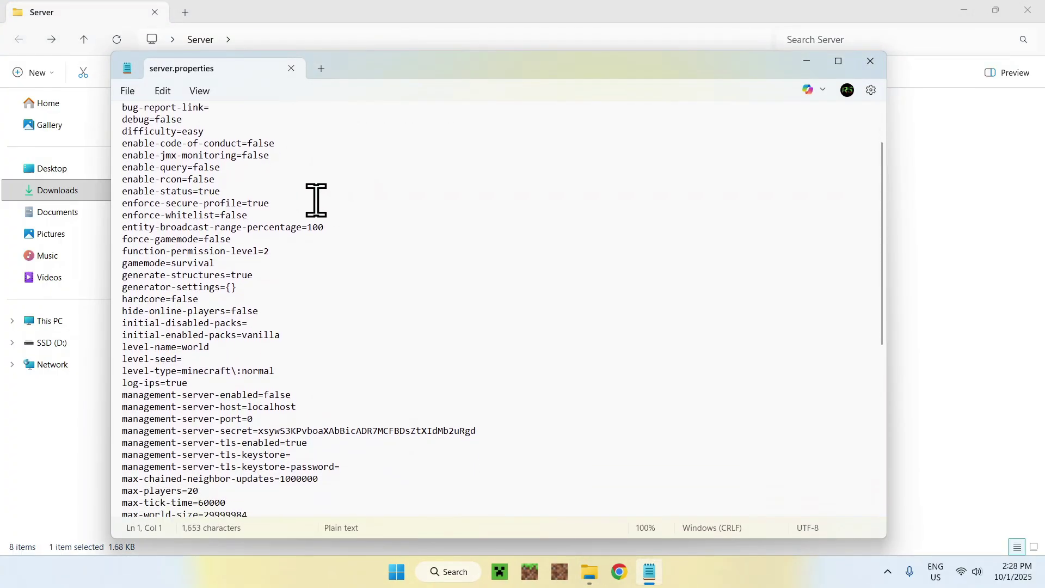
{"action": "scroll", "coordinate": [316, 201], "scroll_direction": "down", "scroll_amount": 4}
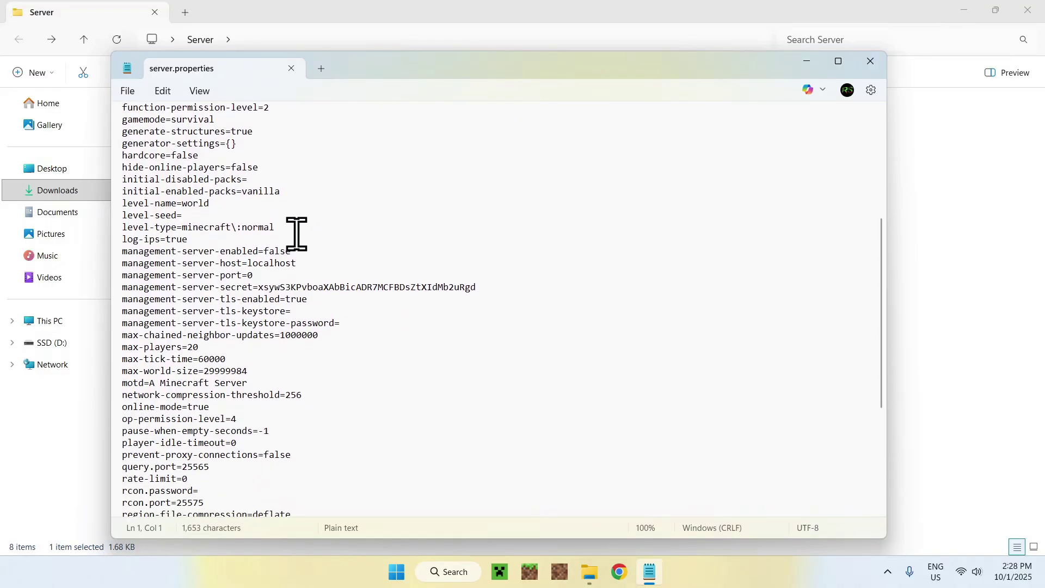
{"action": "left_click", "coordinate": [206, 311]}
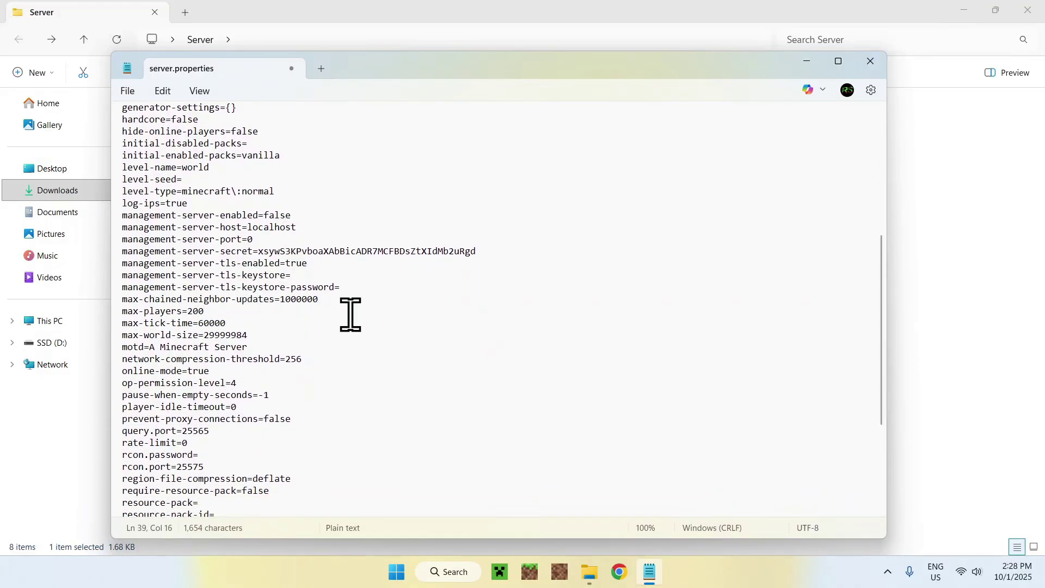
Review the online-mode, level-name, level-seed and level-type settings in server.properties
{"action": "scroll", "coordinate": [209, 303], "scroll_direction": "down", "scroll_amount": 1}
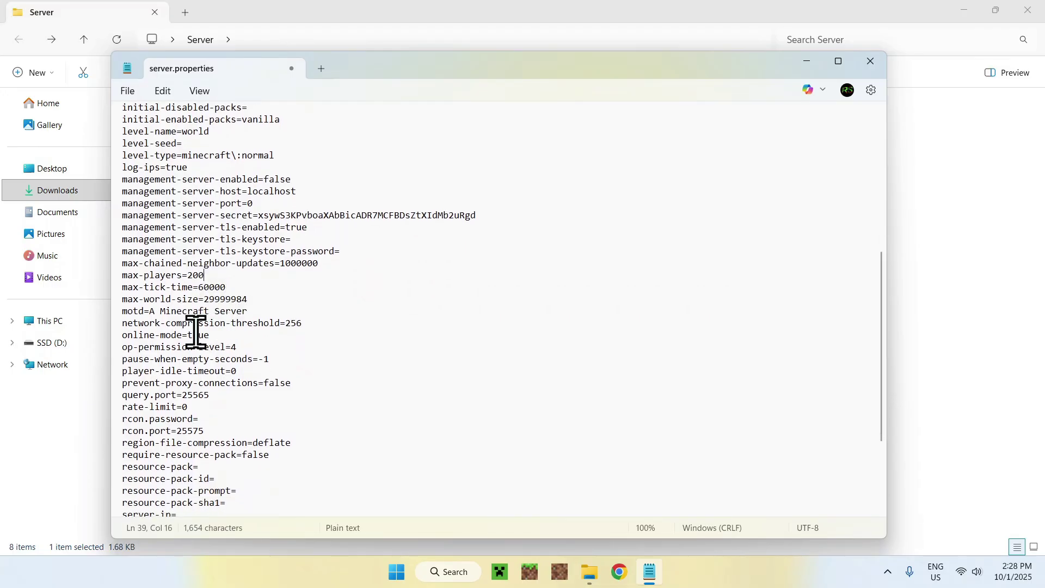
{"action": "left_click_drag", "start_coordinate": [186, 336], "coordinate": [214, 338]}
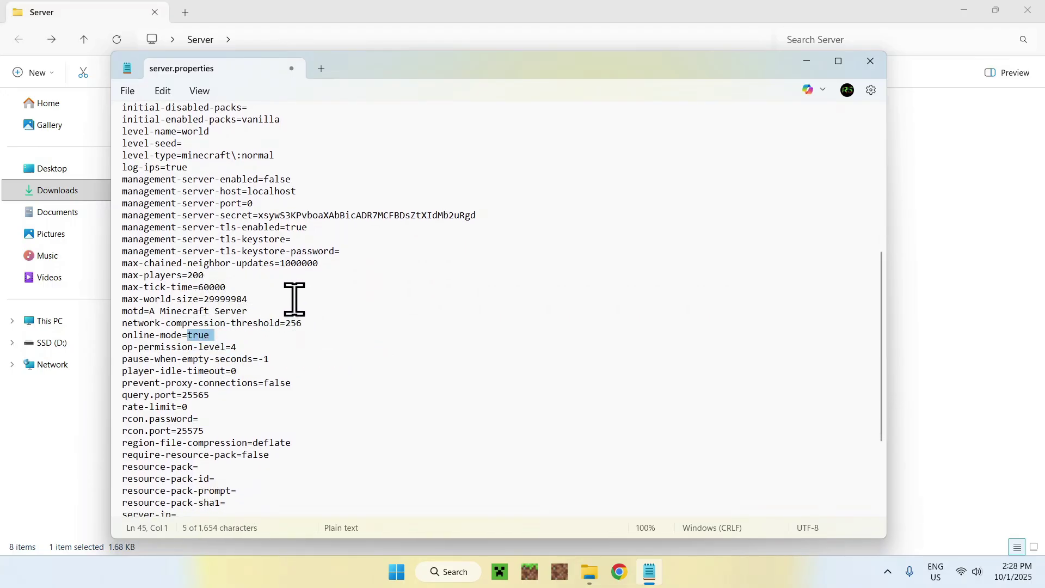
{"action": "left_click_drag", "start_coordinate": [182, 131], "coordinate": [210, 132]}
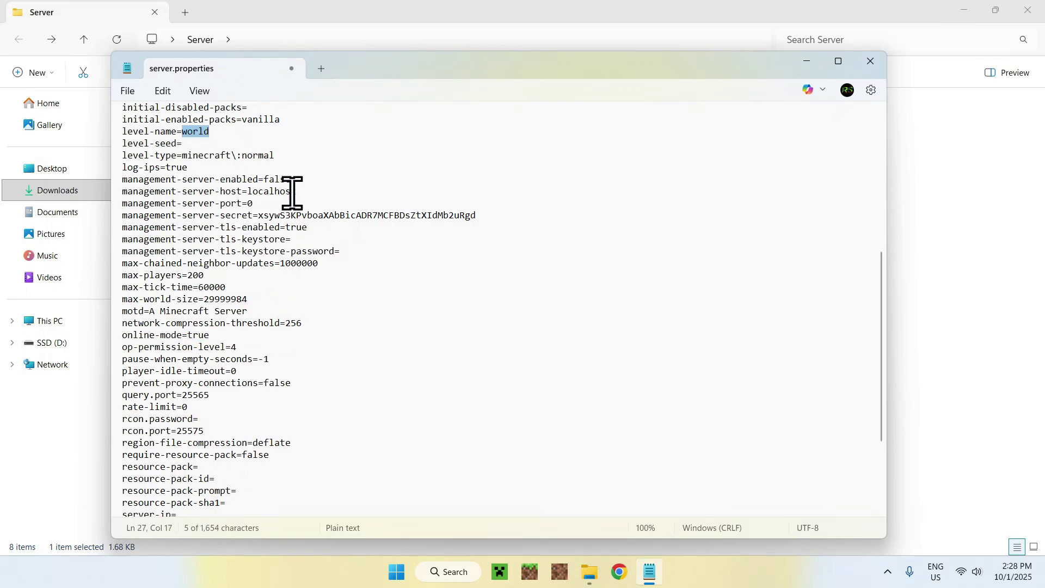
{"action": "left_click", "coordinate": [191, 143]}
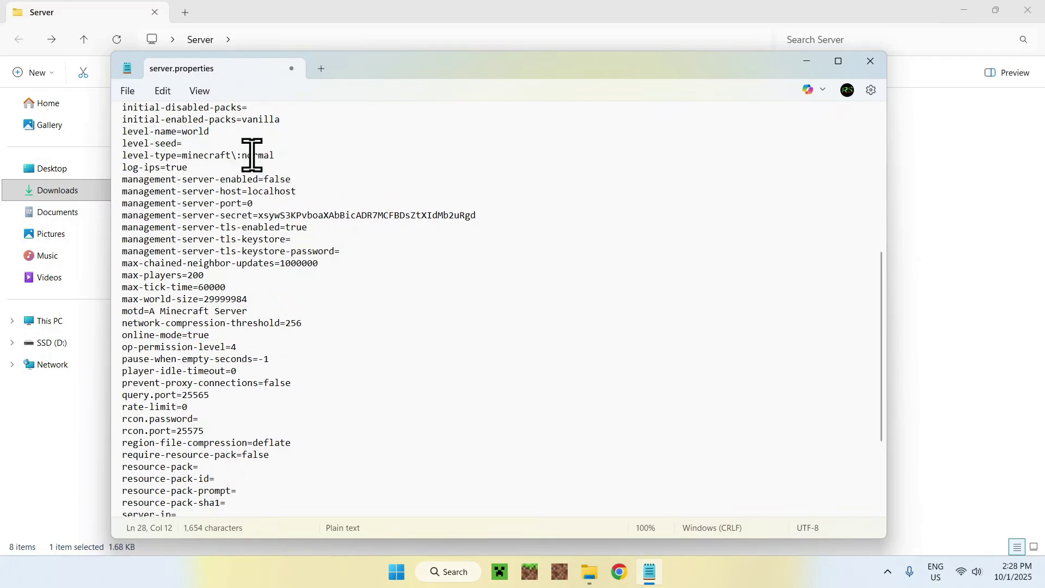
{"action": "left_click_drag", "start_coordinate": [242, 156], "coordinate": [275, 158]}
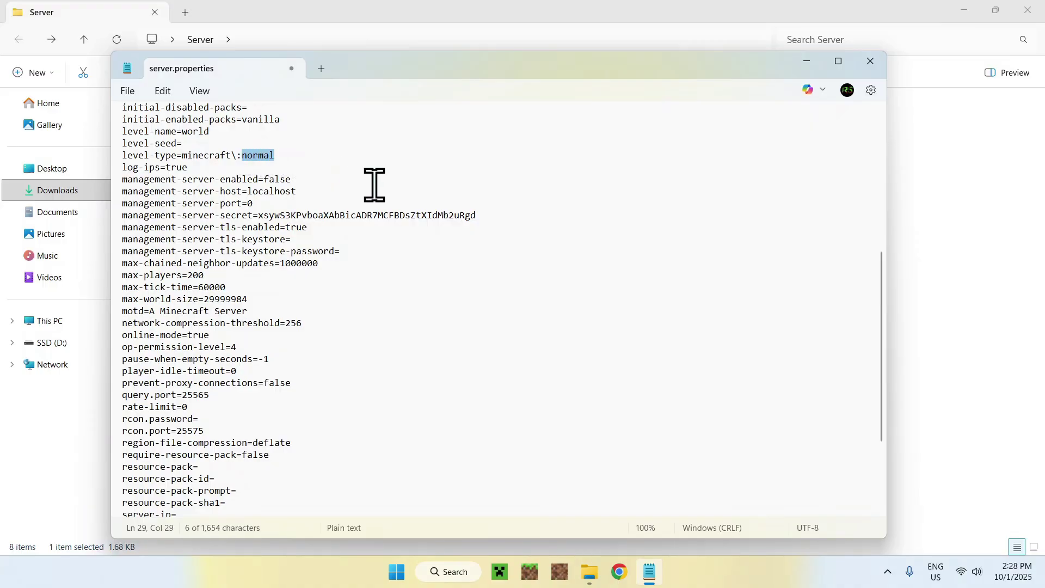
{"action": "scroll", "coordinate": [374, 185], "scroll_direction": "down", "scroll_amount": 2}
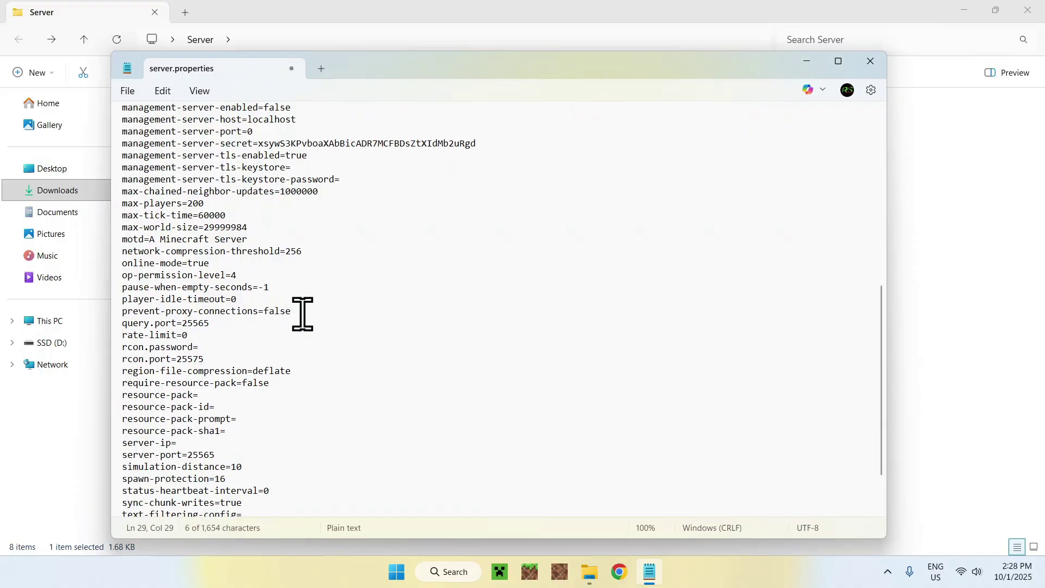
{"action": "scroll", "coordinate": [303, 314], "scroll_direction": "down", "scroll_amount": 2}
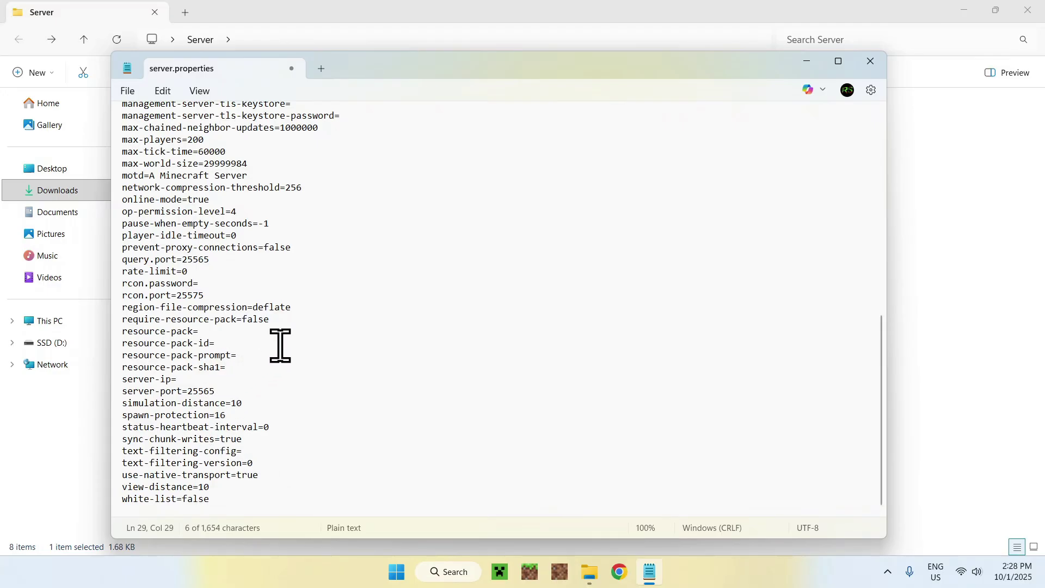
{"action": "scroll", "coordinate": [311, 256], "scroll_direction": "up", "scroll_amount": 9}
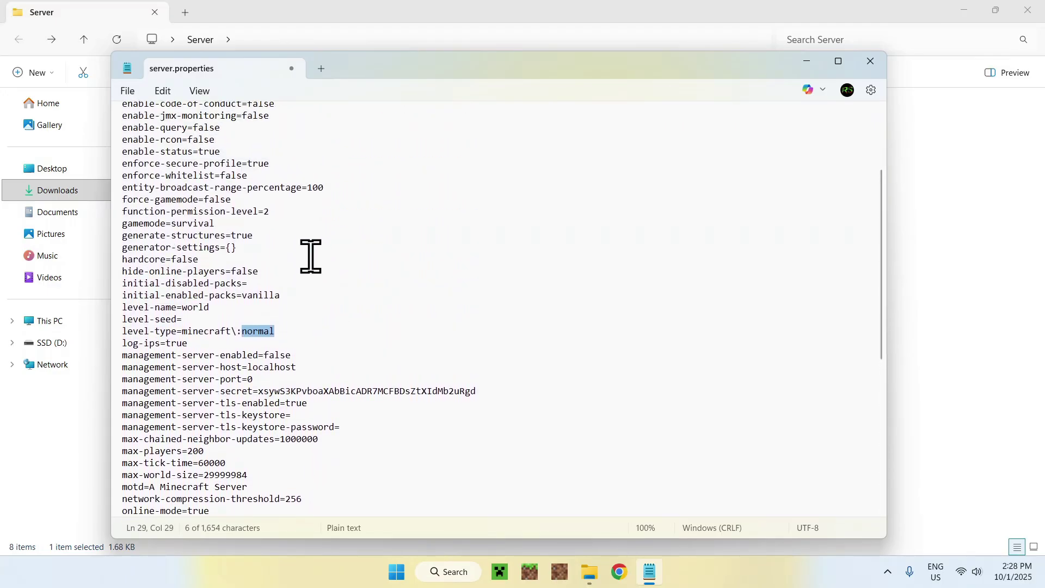
Check the easy difficulty value and save server.properties over the original file
{"action": "scroll", "coordinate": [311, 256], "scroll_direction": "up", "scroll_amount": 4}
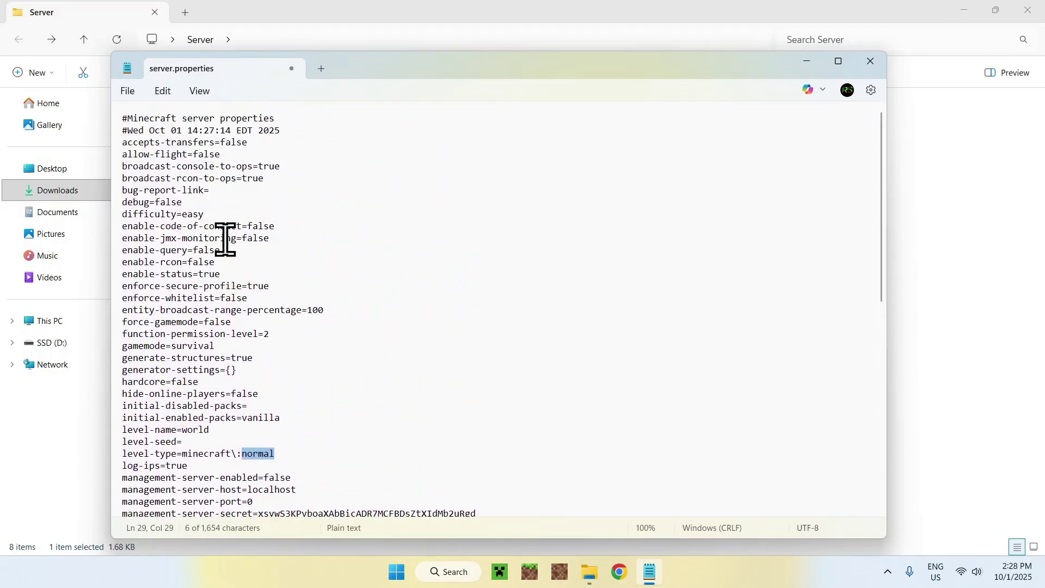
{"action": "double_click", "coordinate": [185, 215]}
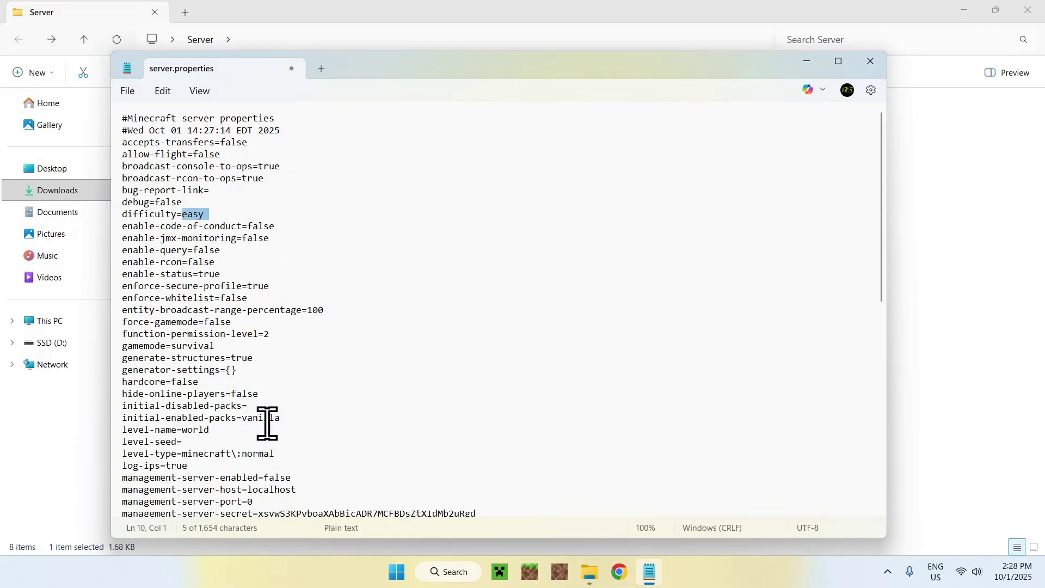
{"action": "left_click", "coordinate": [275, 453]}
{"action": "left_click", "coordinate": [198, 214]}
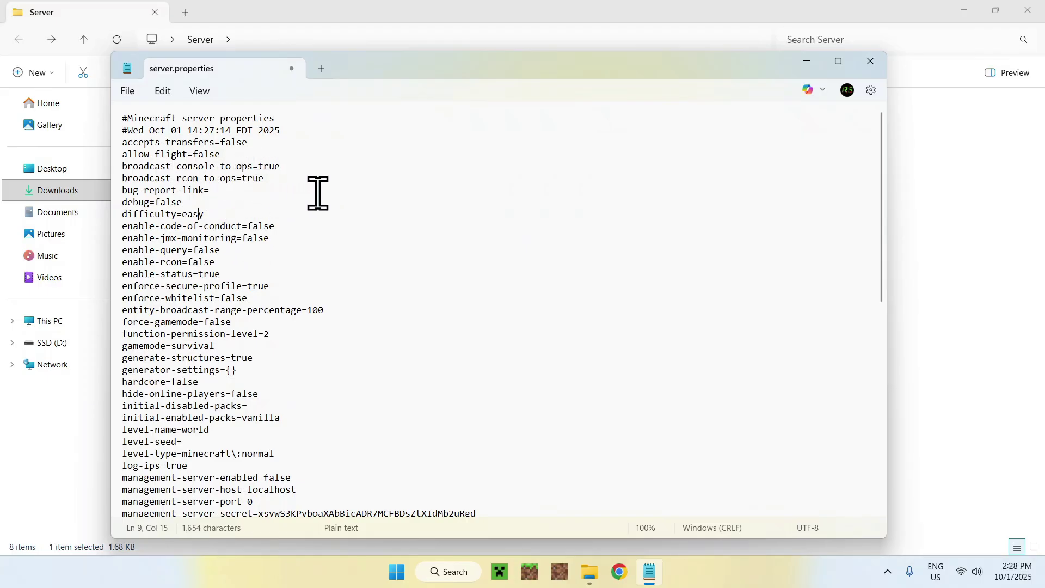
{"action": "left_click", "coordinate": [128, 90]}
{"action": "left_click", "coordinate": [201, 246]}
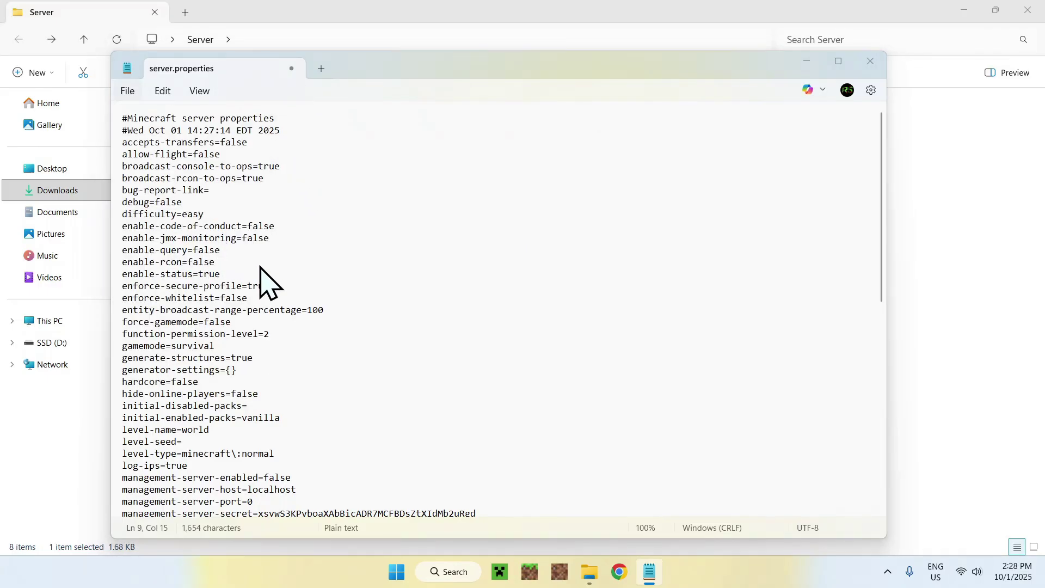
{"action": "left_click", "coordinate": [514, 352]}
{"action": "left_click", "coordinate": [553, 285]}
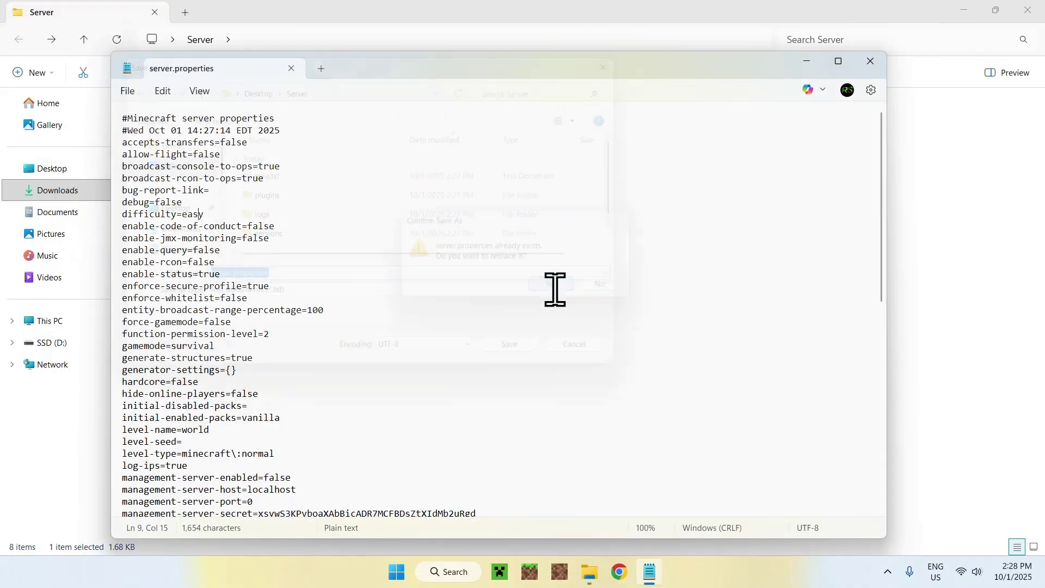
Reopen server.properties to verify max-players=200, then close it and clear the selection
{"action": "left_click", "coordinate": [291, 68]}
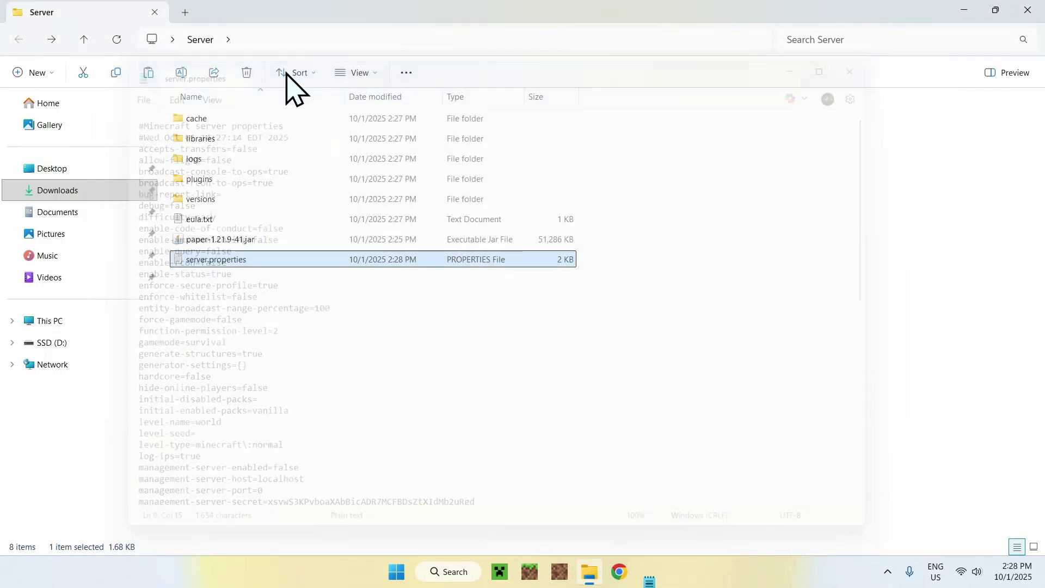
{"action": "double_click", "coordinate": [299, 261]}
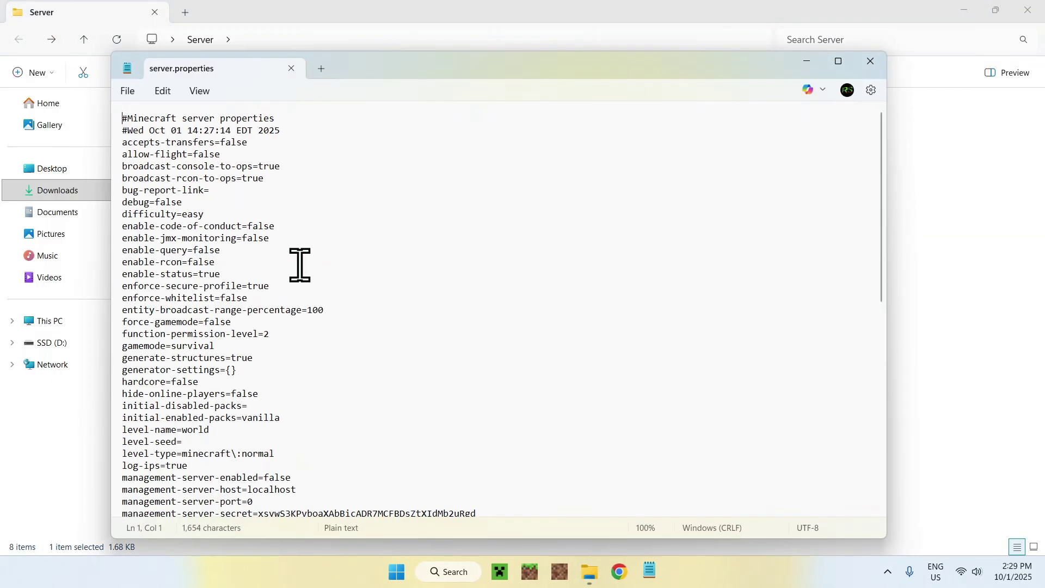
{"action": "scroll", "coordinate": [301, 266], "scroll_direction": "down", "scroll_amount": 5}
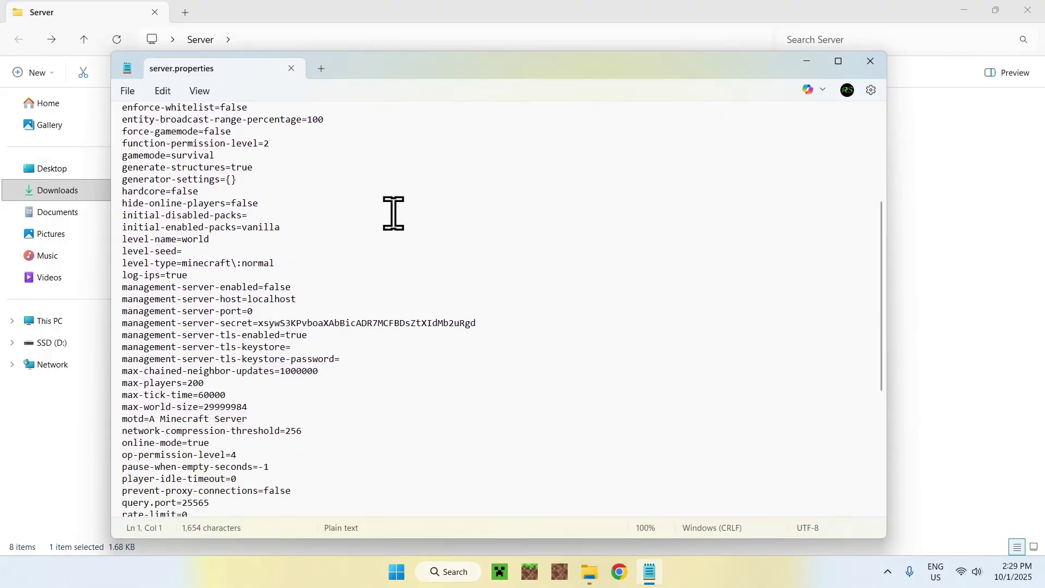
{"action": "left_click", "coordinate": [291, 68]}
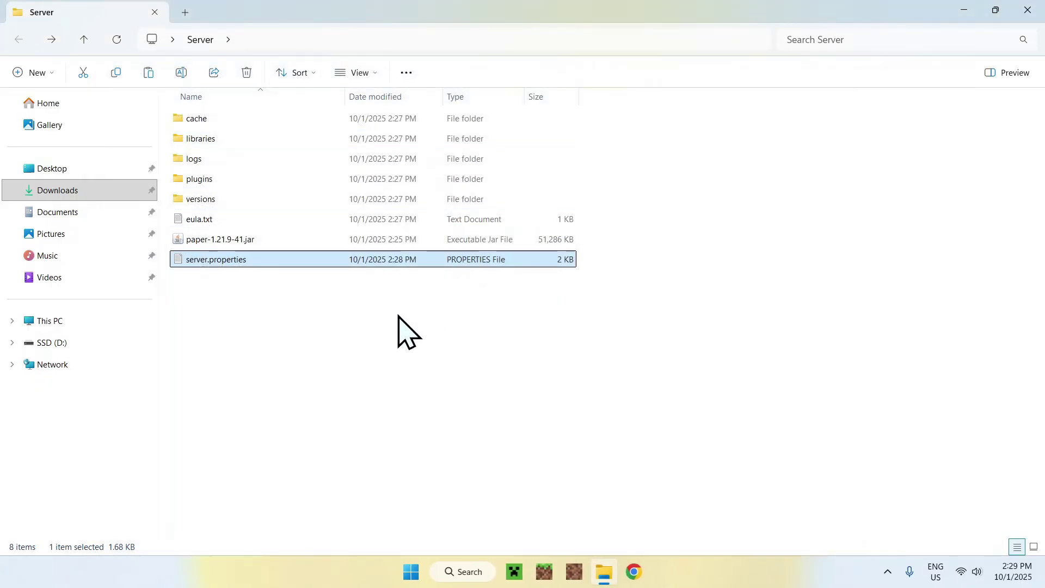
{"action": "left_click", "coordinate": [329, 294]}
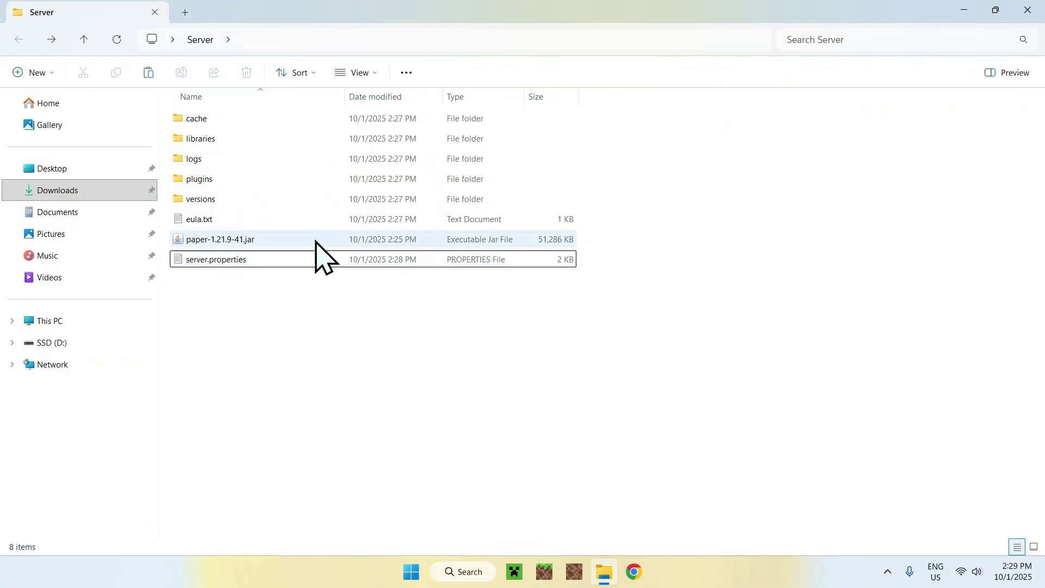
Start the Paper server jar, reposition its console window, and bring up the Minecraft Launcher
{"action": "double_click", "coordinate": [300, 241]}
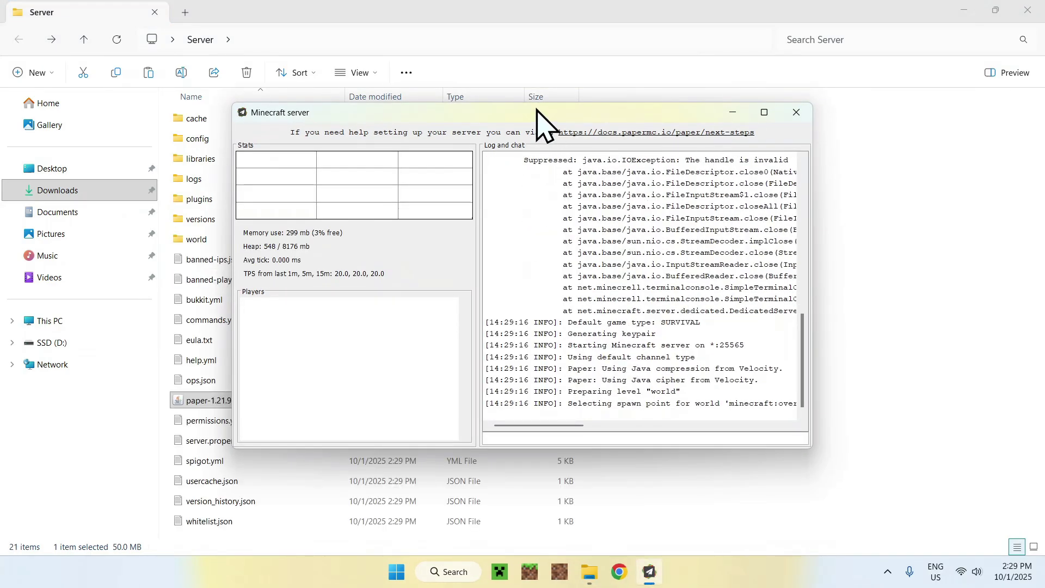
{"action": "left_click_drag", "start_coordinate": [538, 129], "coordinate": [561, 128]}
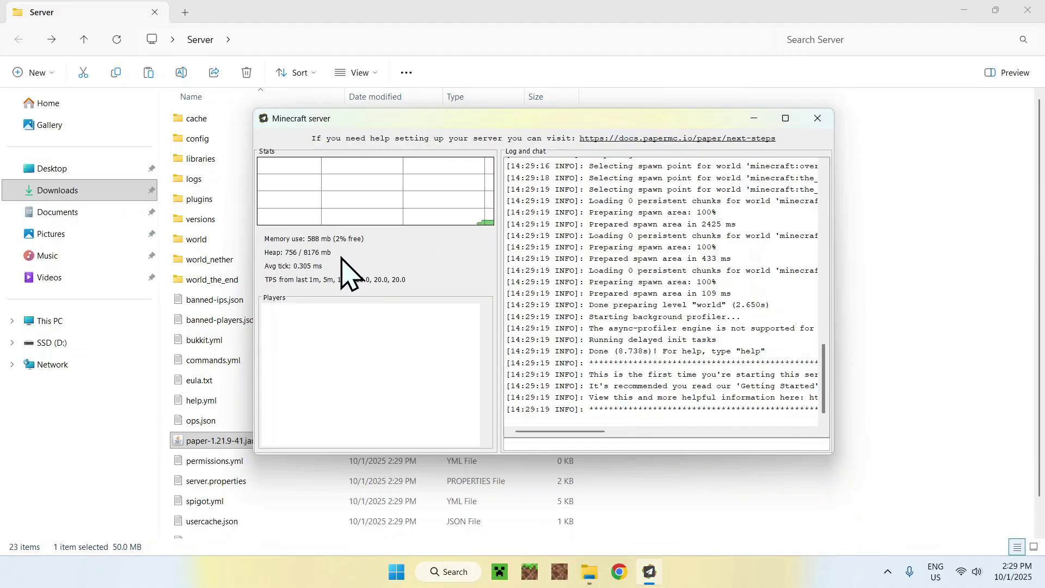
{"action": "left_click_drag", "start_coordinate": [445, 118], "coordinate": [567, 103]}
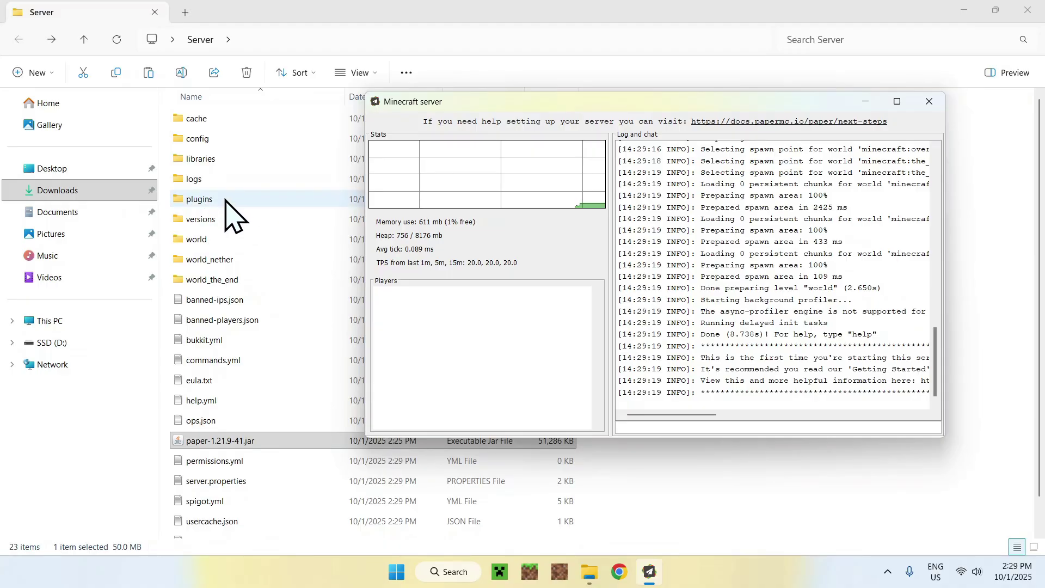
{"action": "left_click_drag", "start_coordinate": [555, 103], "coordinate": [531, 99]}
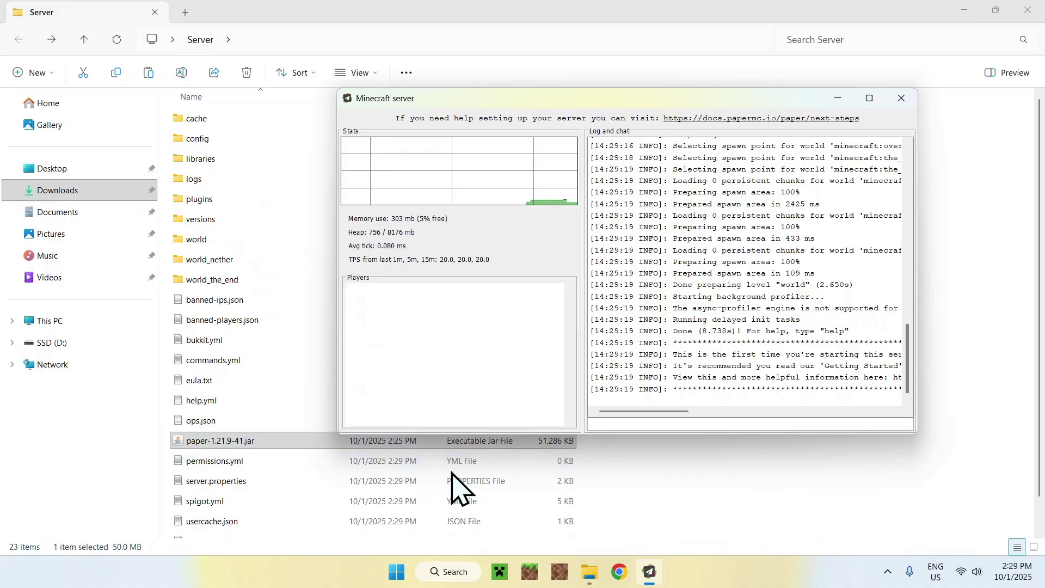
{"action": "left_click", "coordinate": [500, 571]}
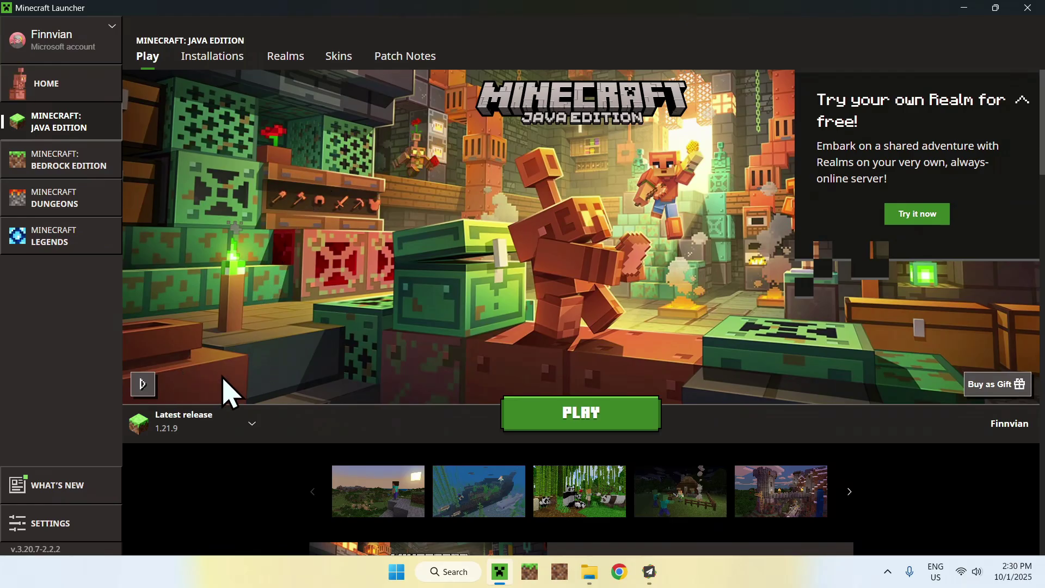
Launch Java Edition on Latest release 1.21.9 and maximize the game window
{"action": "left_click", "coordinate": [243, 433]}
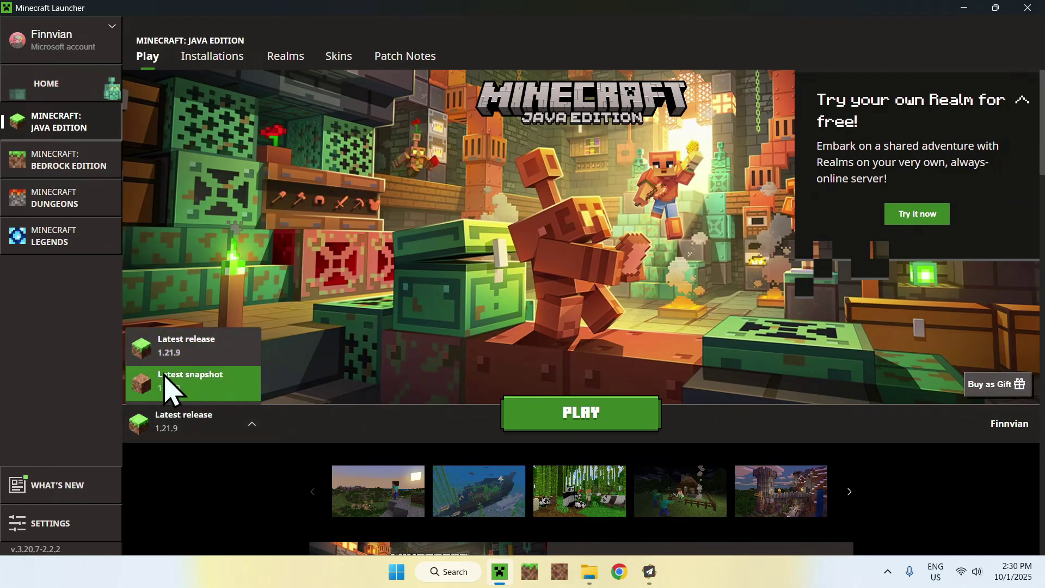
{"action": "left_click", "coordinate": [278, 324]}
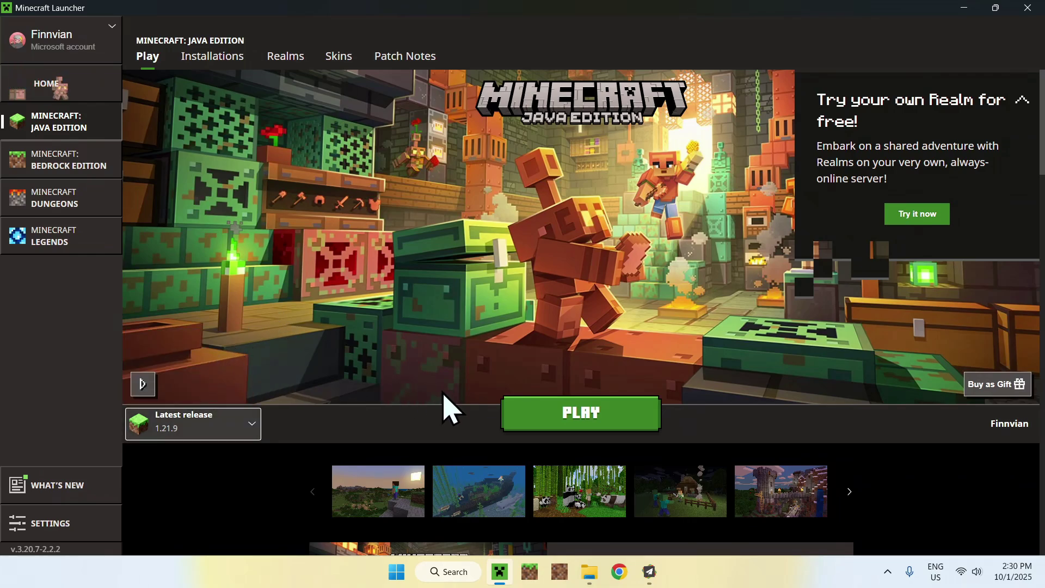
{"action": "left_click", "coordinate": [583, 423]}
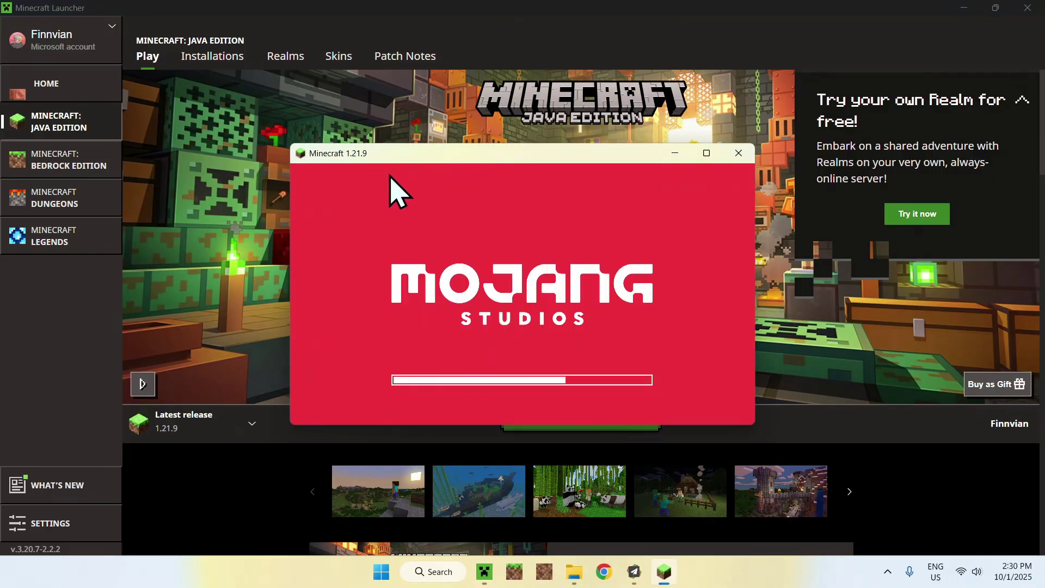
{"action": "left_click", "coordinate": [706, 157]}
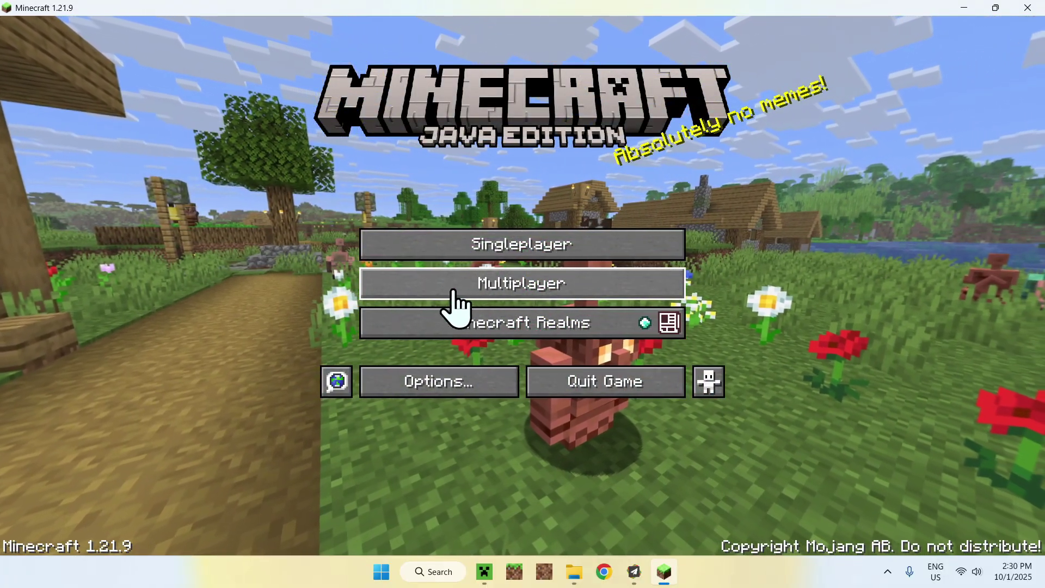
Add a multiplayer server entry named Name with address 0.0.0.0
{"action": "left_click", "coordinate": [519, 298]}
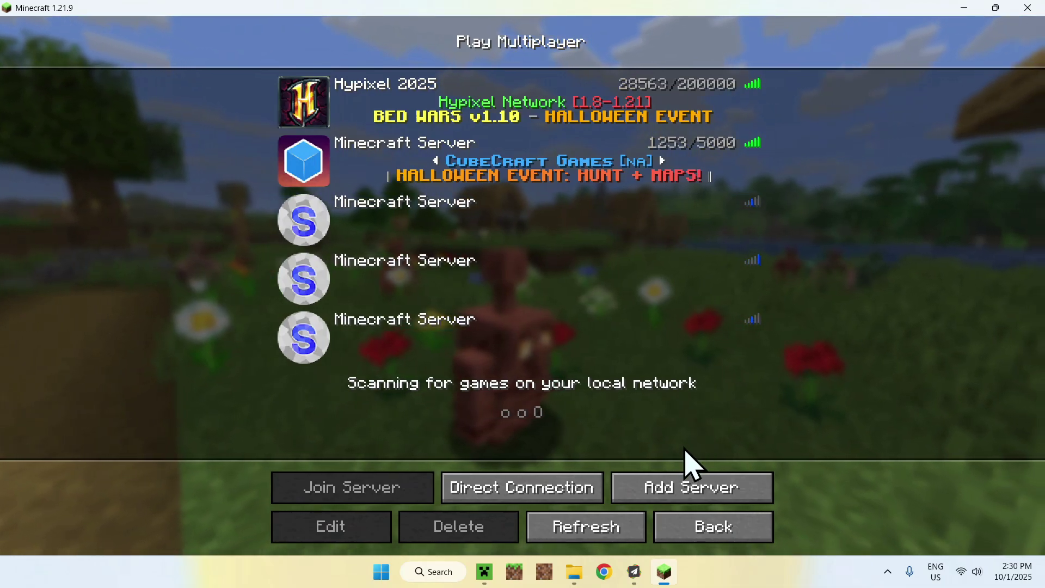
{"action": "left_click", "coordinate": [688, 492]}
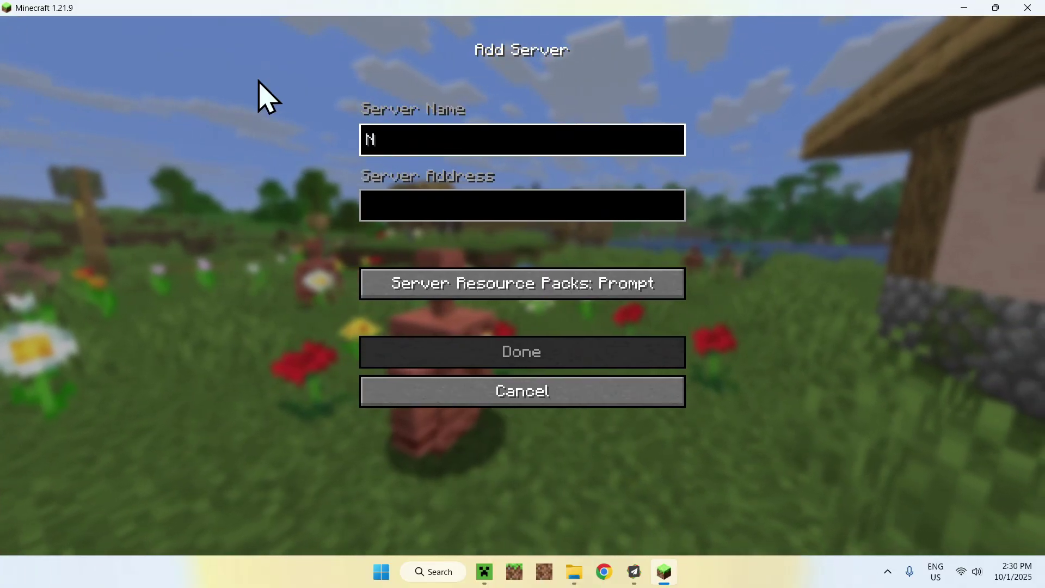
{"action": "left_click", "coordinate": [448, 204]}
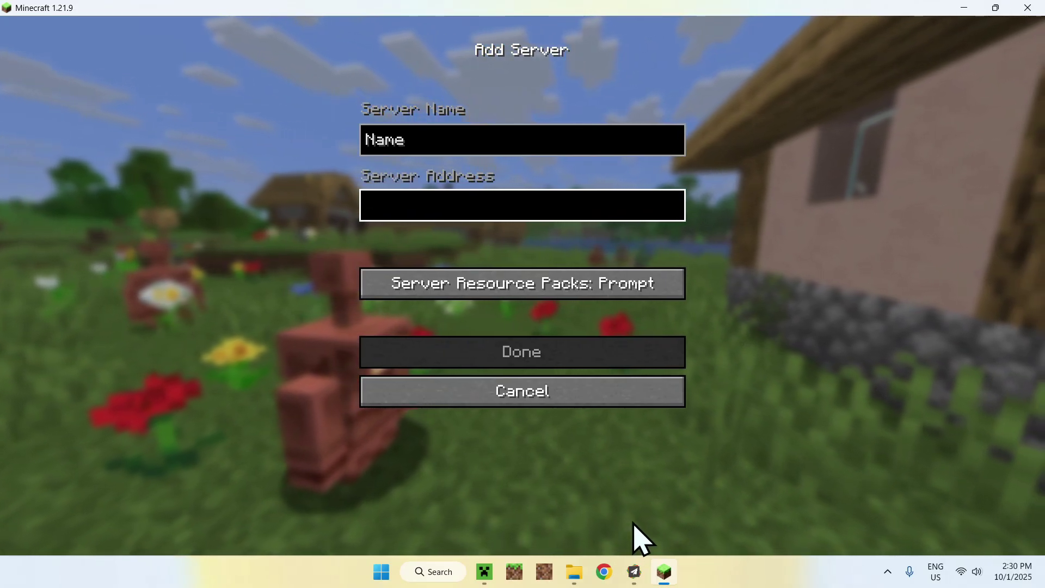
{"action": "type", "text": "0.0.0.0"}
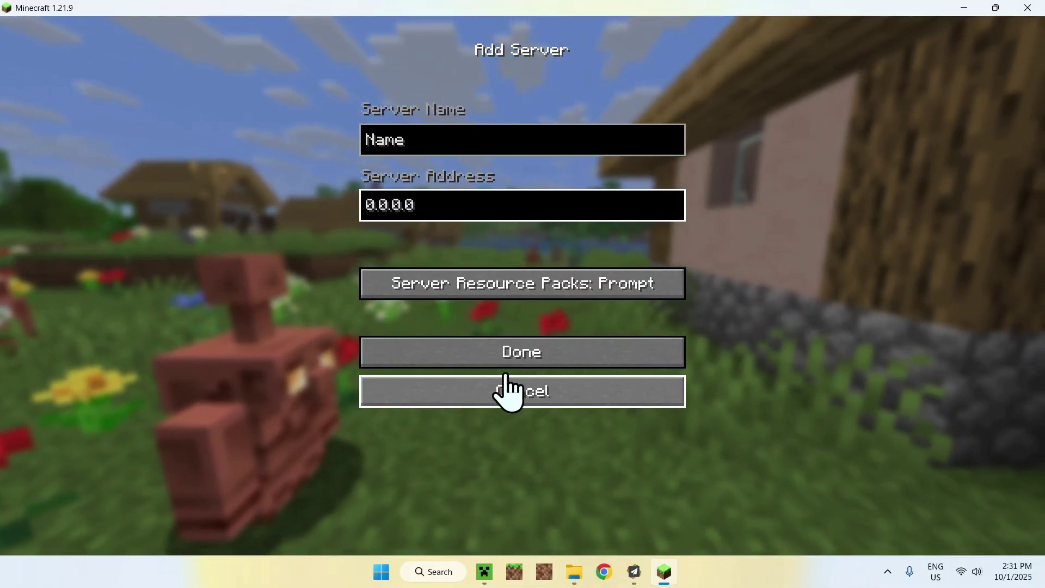
{"action": "left_click", "coordinate": [520, 362]}
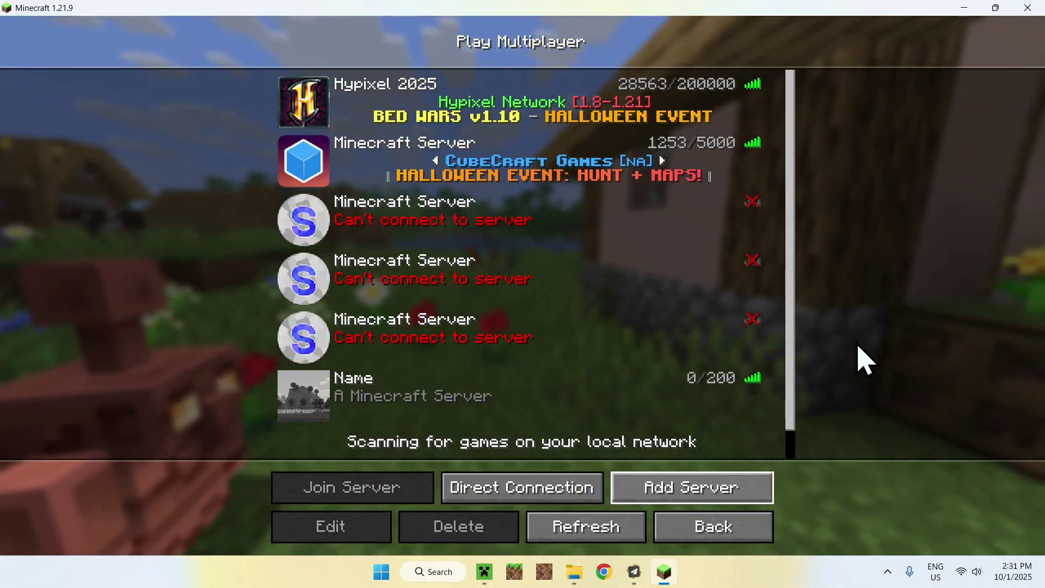
Begin a second server entry named Name 2, checking the server console in between
{"action": "left_click", "coordinate": [693, 497]}
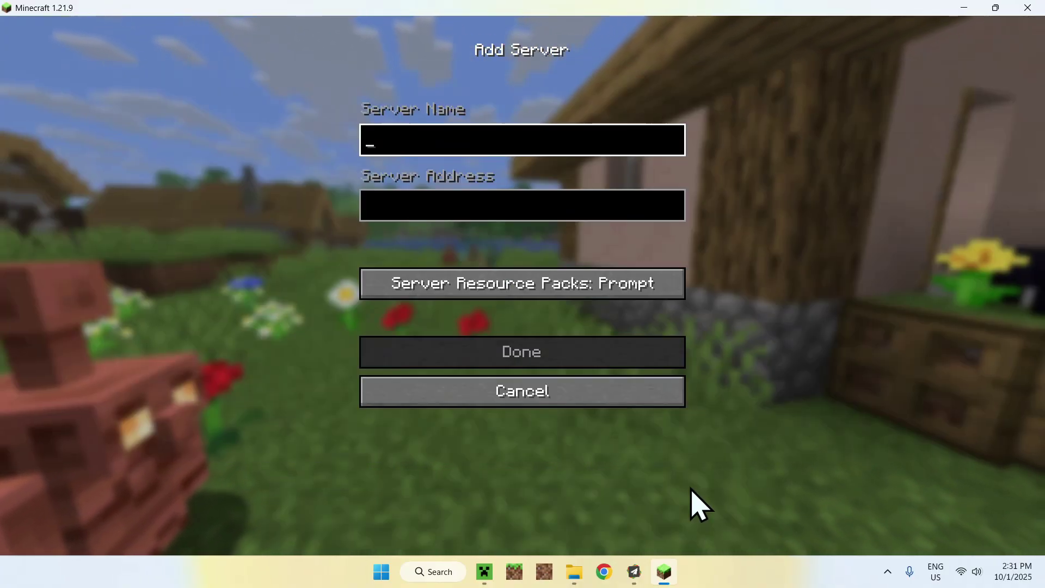
{"action": "type", "text": "Name 2"}
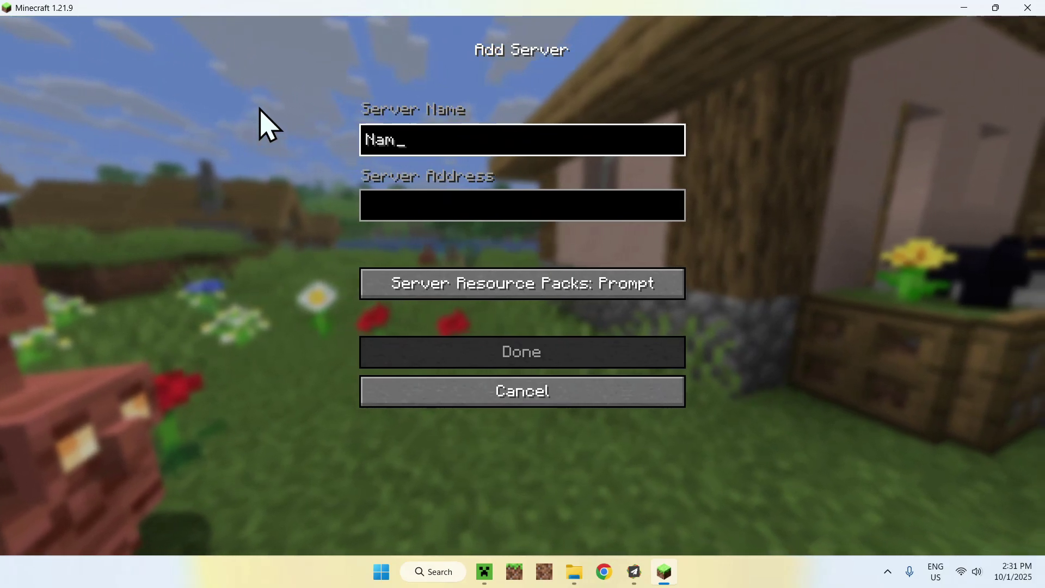
{"action": "left_click", "coordinate": [436, 205]}
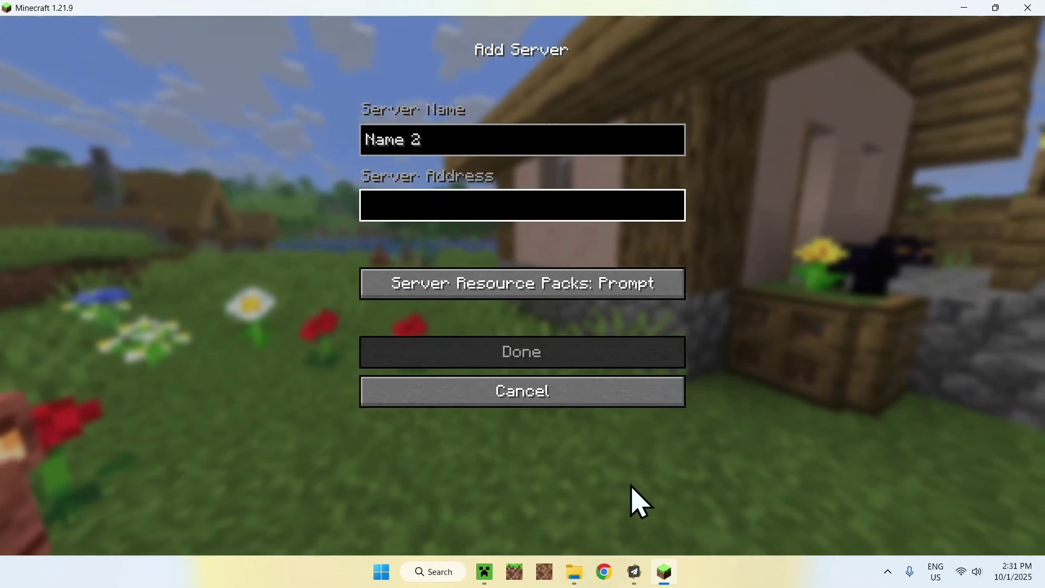
{"action": "left_click", "coordinate": [635, 572]}
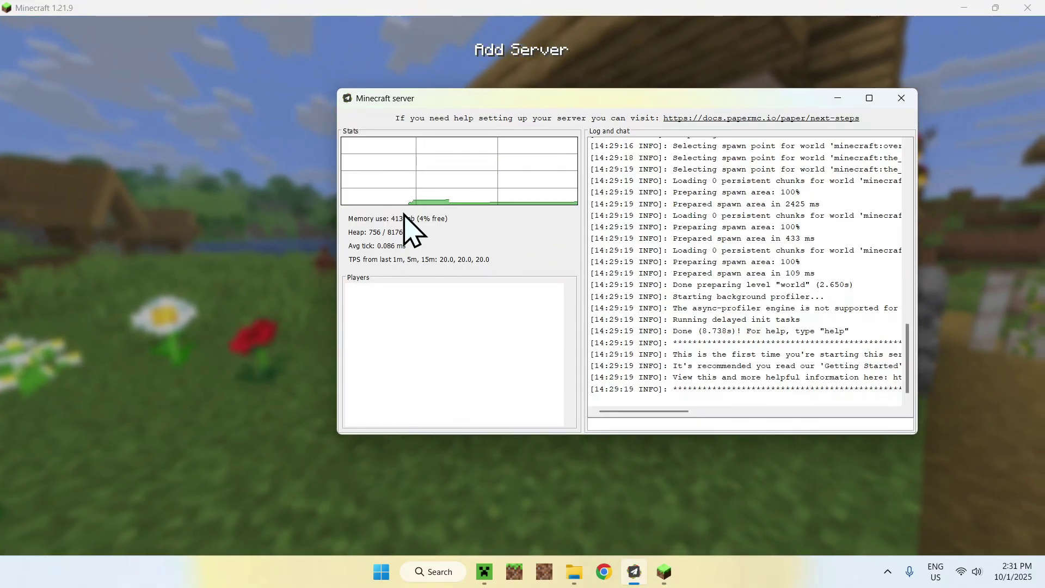
{"action": "left_click", "coordinate": [262, 211]}
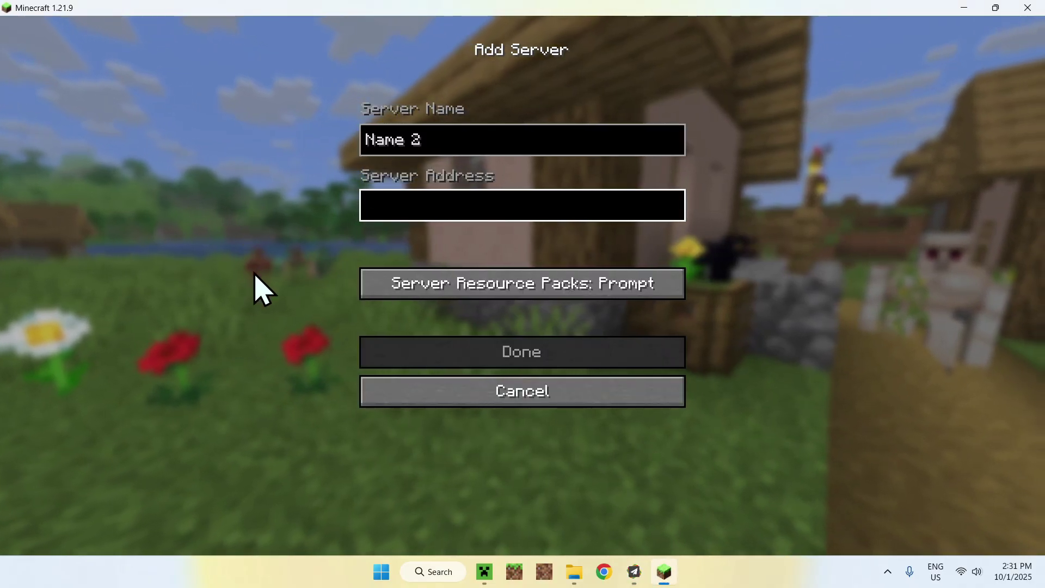
{"action": "left_click", "coordinate": [969, 569]}
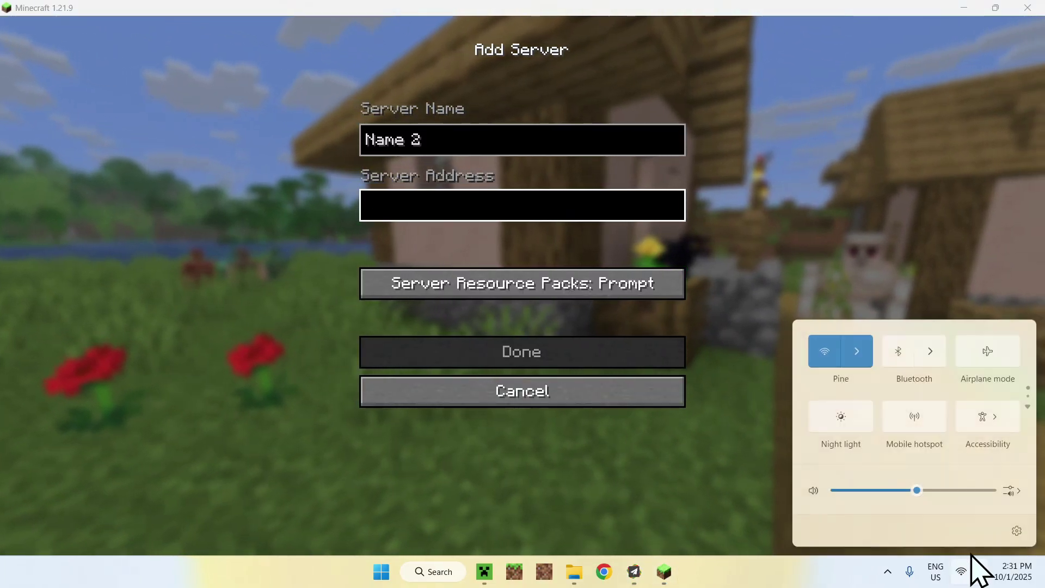
Open the Pine Wi-Fi network's properties in Windows Settings
{"action": "left_click", "coordinate": [1017, 531]}
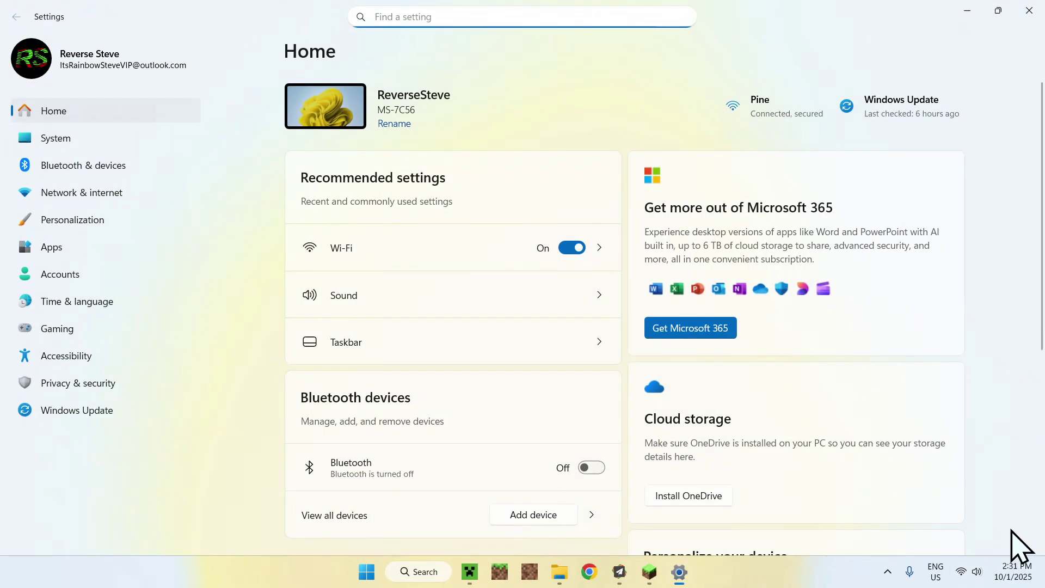
{"action": "left_click", "coordinate": [130, 197]}
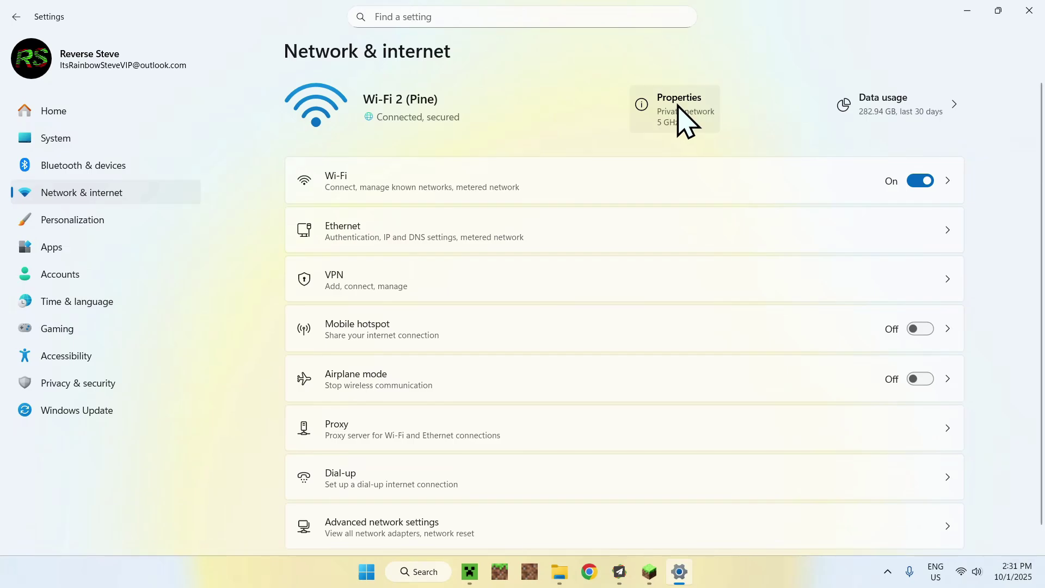
{"action": "left_click", "coordinate": [518, 170]}
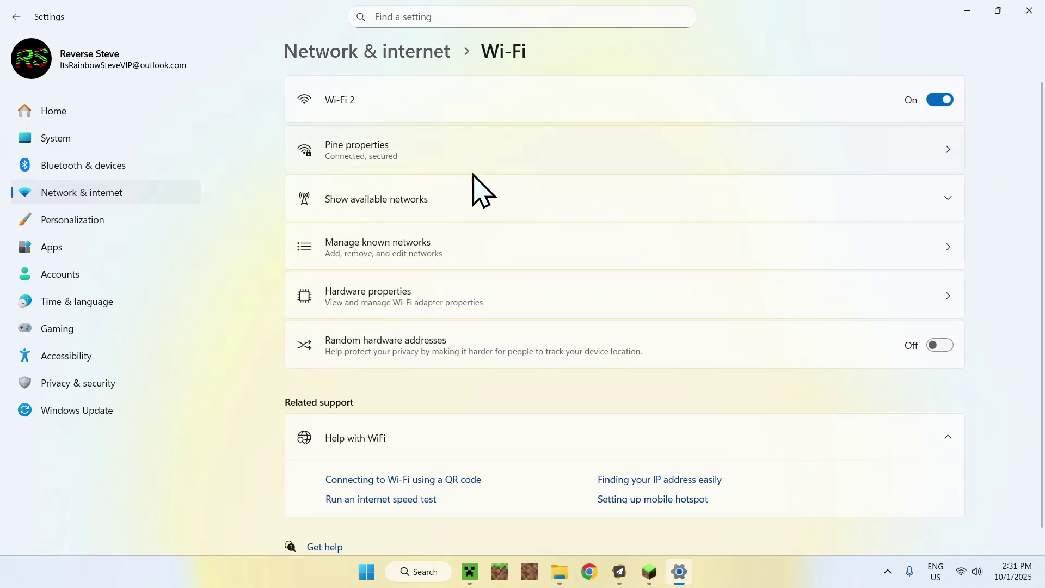
{"action": "left_click", "coordinate": [429, 150]}
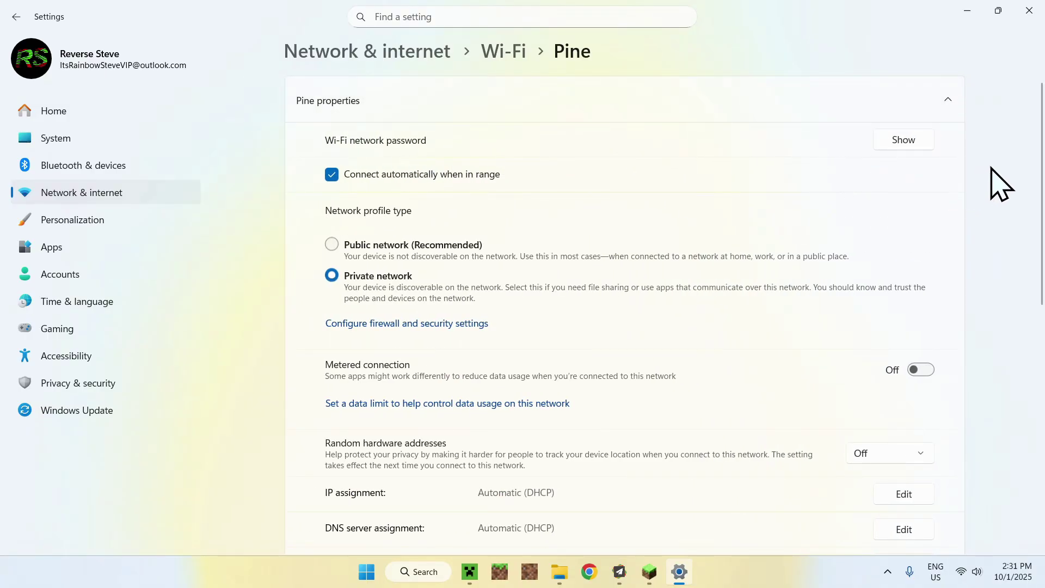
Copy the IPv4 address 192.168.2.25 from the network properties
{"action": "left_click_drag", "start_coordinate": [1043, 161], "coordinate": [1042, 254]}
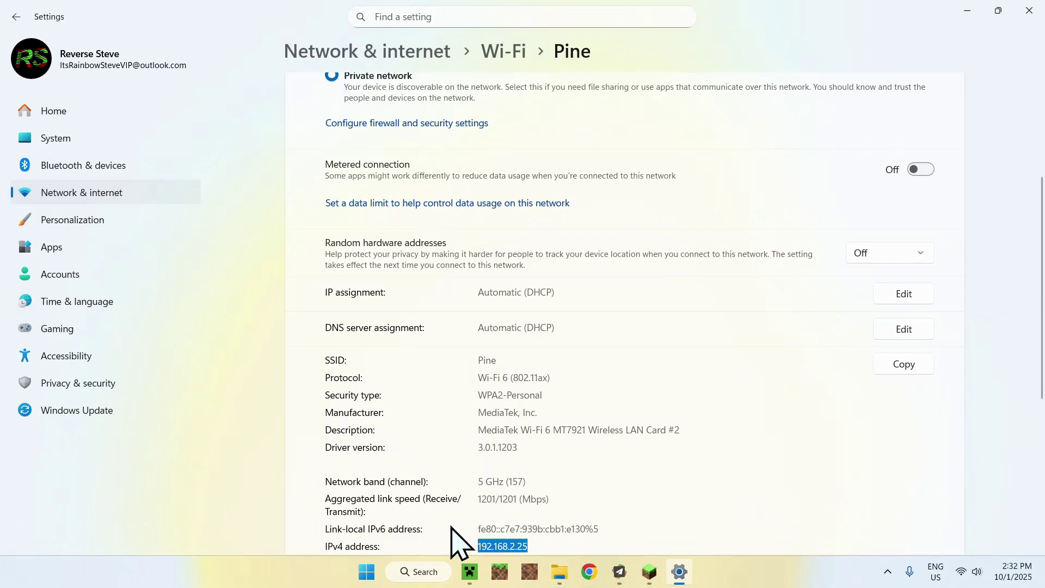
{"action": "right_click", "coordinate": [505, 544]}
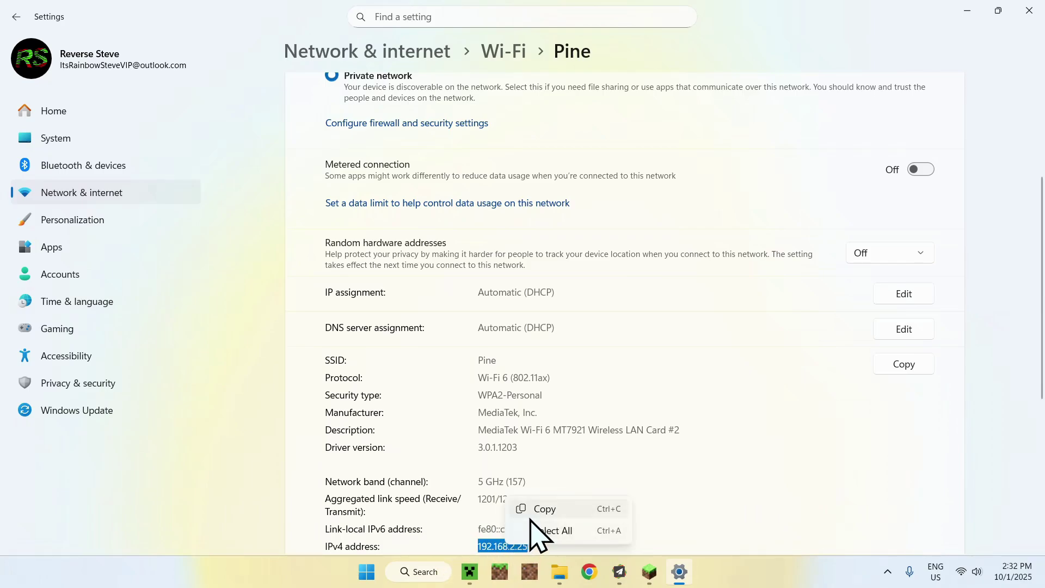
{"action": "left_click", "coordinate": [539, 507]}
{"action": "left_click", "coordinate": [623, 575]}
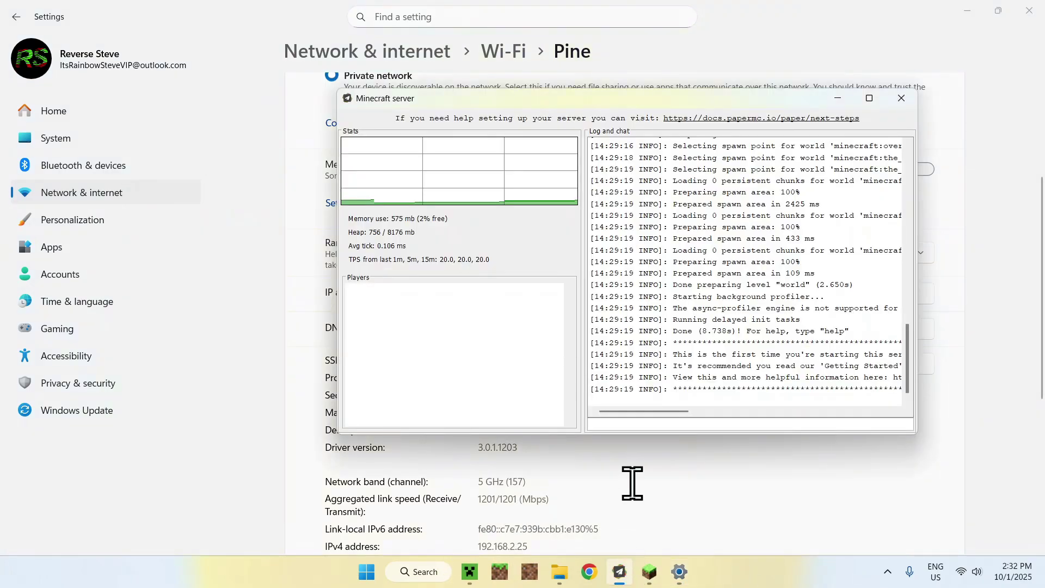
Paste the copied IPv4 address as Name 2's server address and save the entry
{"action": "left_click", "coordinate": [649, 571]}
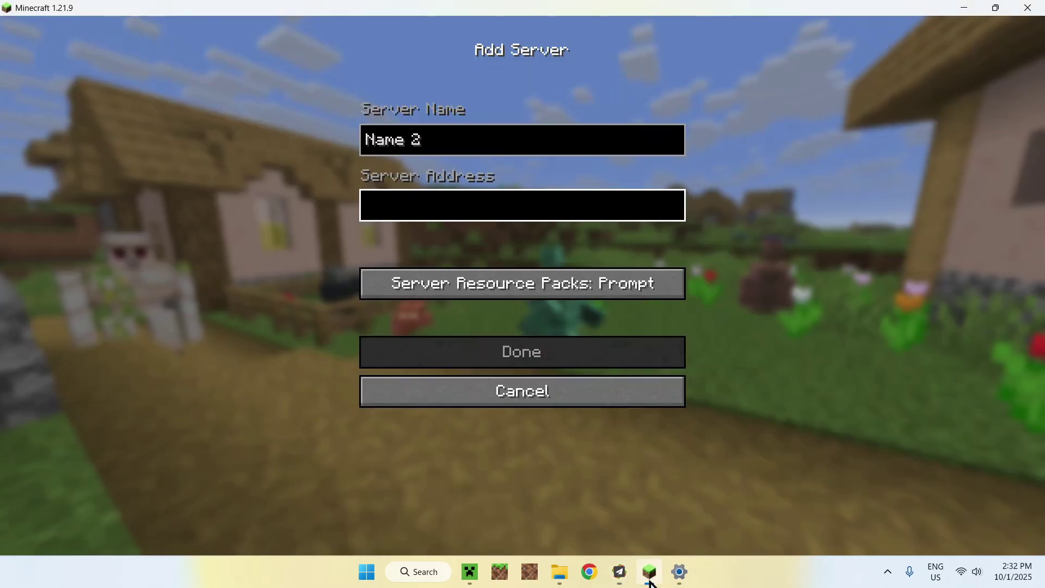
{"action": "left_click", "coordinate": [438, 206]}
{"action": "key", "text": "ctrl+v"}
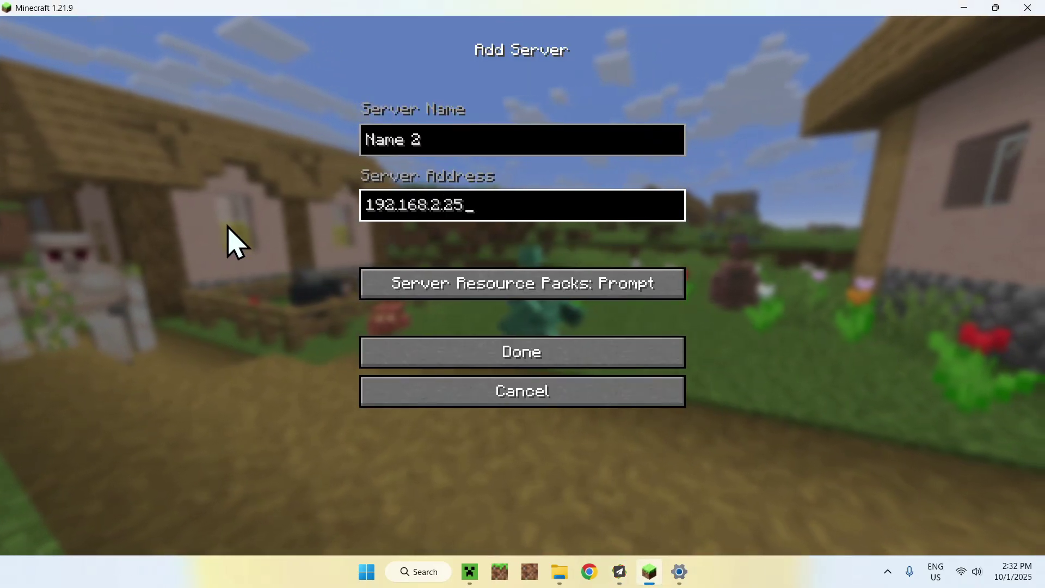
{"action": "left_click", "coordinate": [479, 360]}
Check that Name and Name 2 both show online at 0/200 players
{"action": "scroll", "coordinate": [526, 376], "scroll_direction": "down", "scroll_amount": 3}
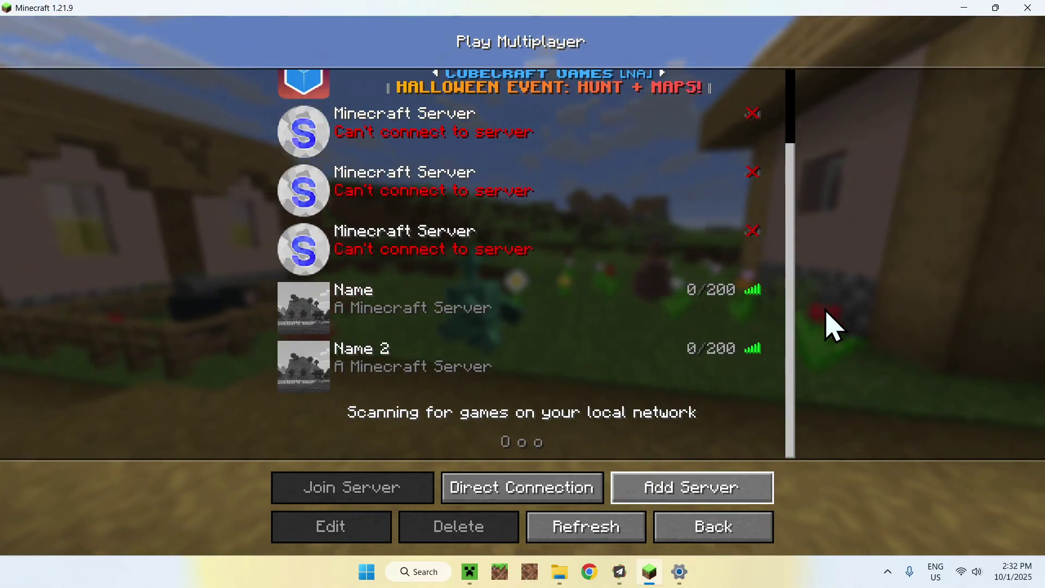
{"action": "mouse_move", "coordinate": [707, 385]}
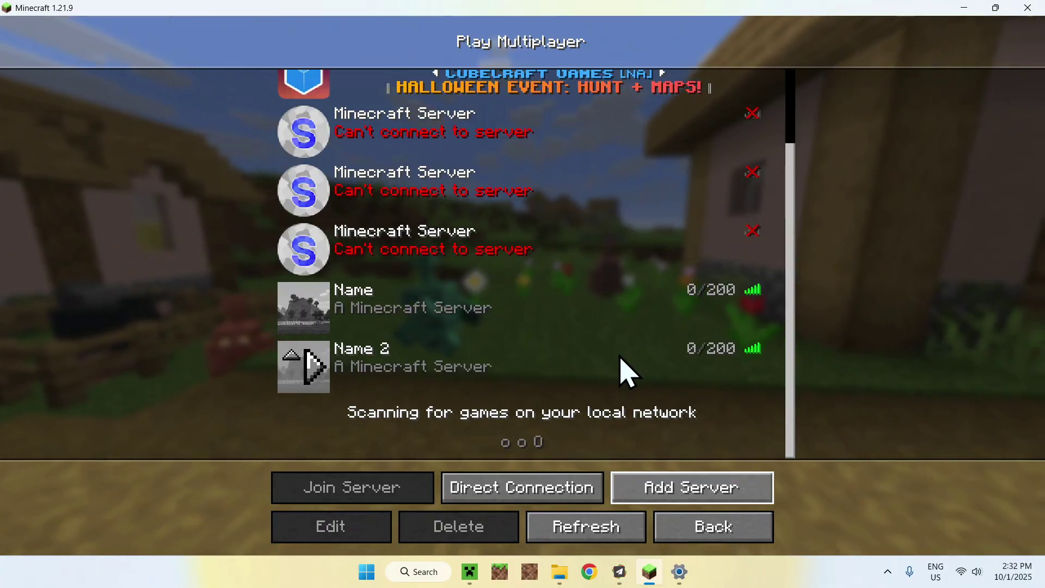
{"action": "mouse_move", "coordinate": [442, 329]}
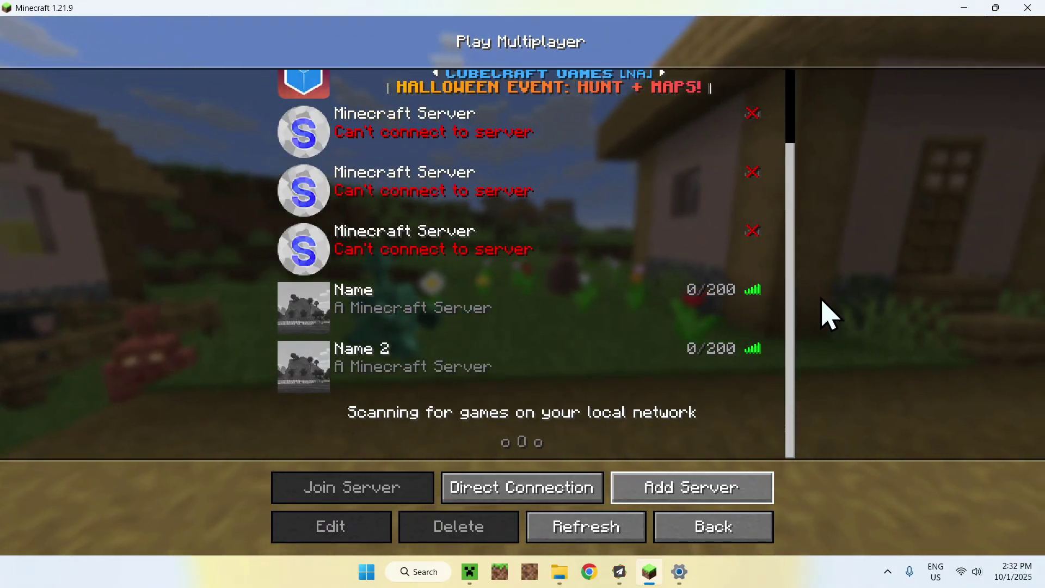
{"action": "mouse_move", "coordinate": [762, 358]}
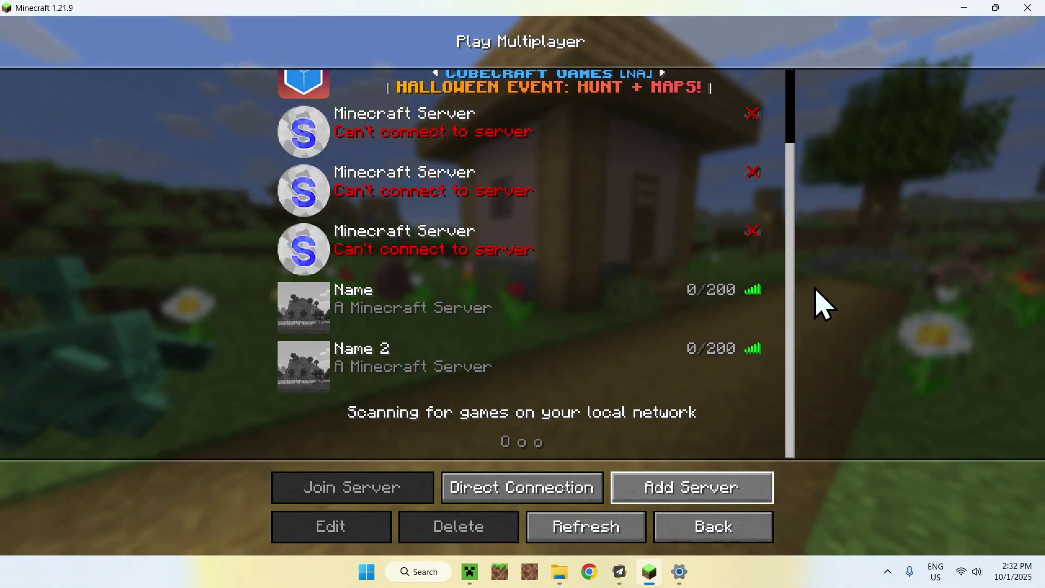
{"action": "mouse_move", "coordinate": [596, 370]}
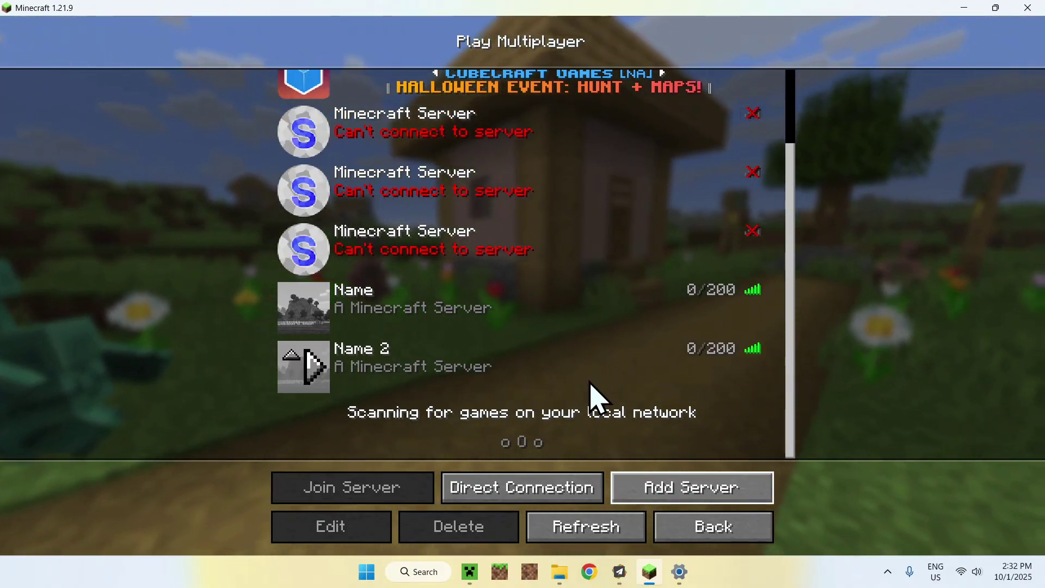
{"action": "left_click", "coordinate": [678, 572]}
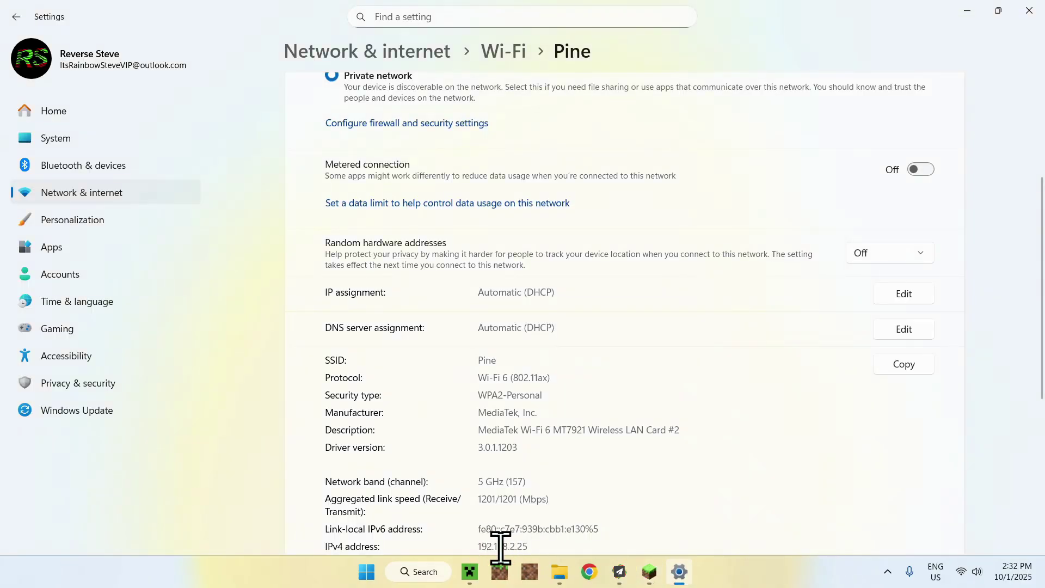
Scroll through the Paper console's startup log to confirm the server finished loading
{"action": "mouse_move", "coordinate": [619, 571]}
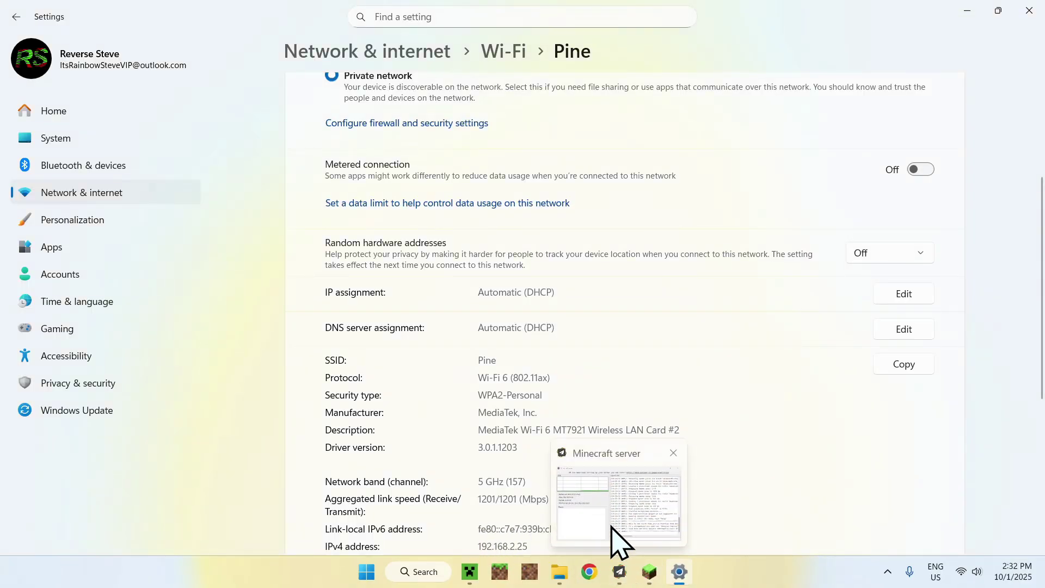
{"action": "left_click", "coordinate": [612, 541]}
{"action": "scroll", "coordinate": [714, 336], "scroll_direction": "up", "scroll_amount": 5}
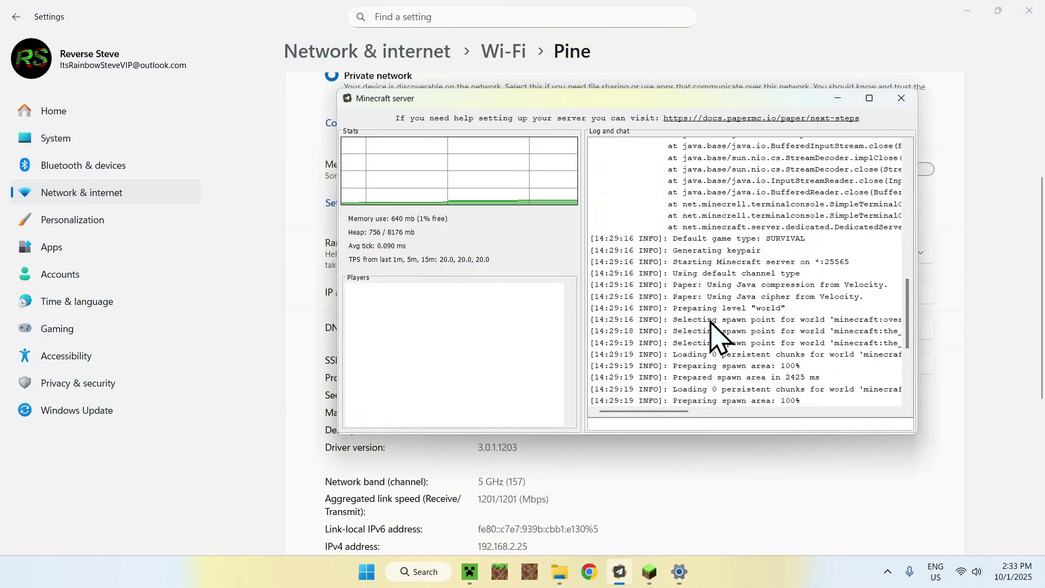
{"action": "scroll", "coordinate": [697, 338], "scroll_direction": "up", "scroll_amount": 2}
{"action": "scroll", "coordinate": [693, 338], "scroll_direction": "down", "scroll_amount": 2}
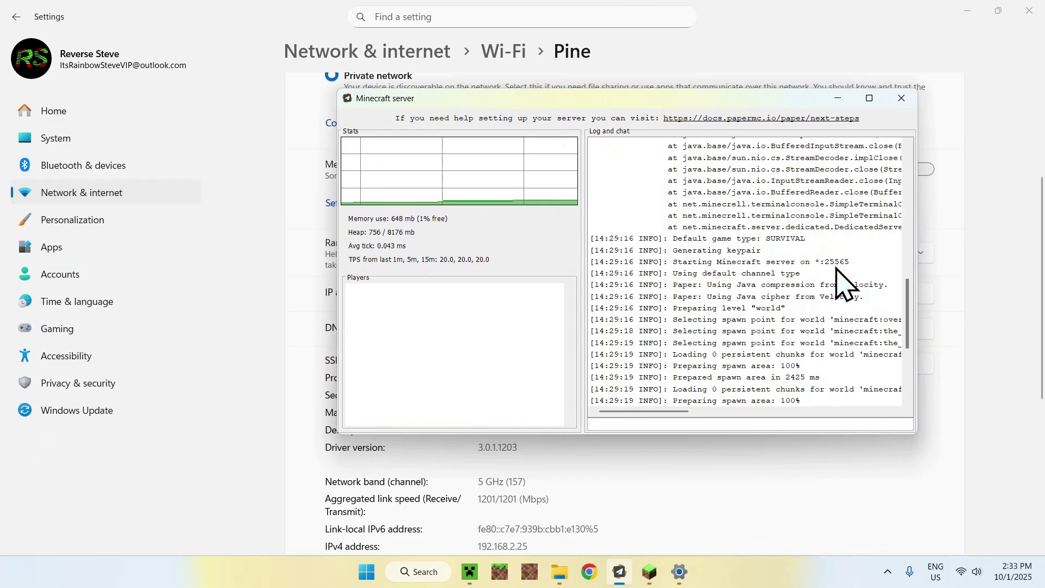
{"action": "scroll", "coordinate": [839, 280], "scroll_direction": "down", "scroll_amount": 5}
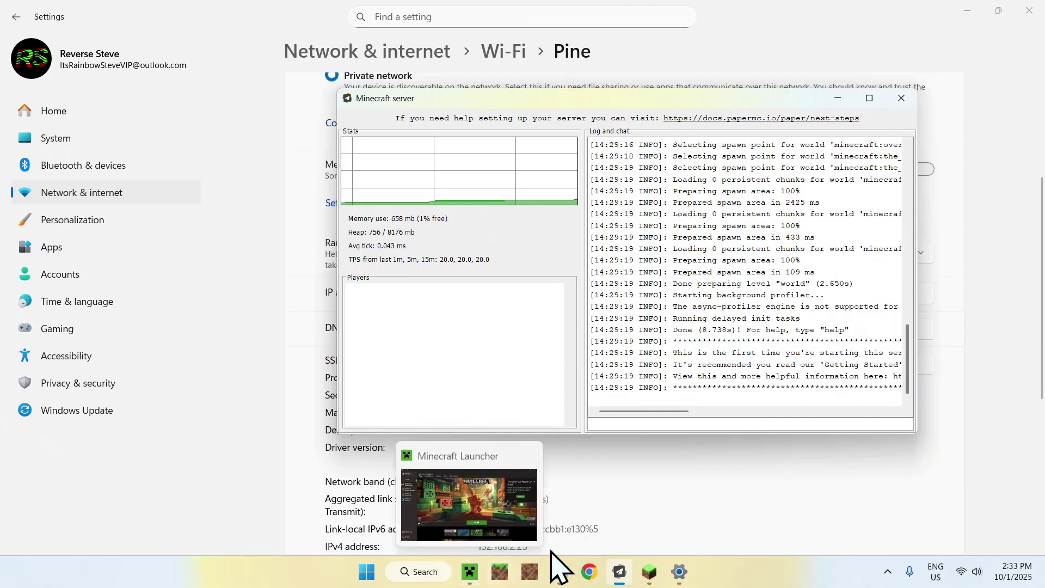
{"action": "left_click", "coordinate": [648, 571]}
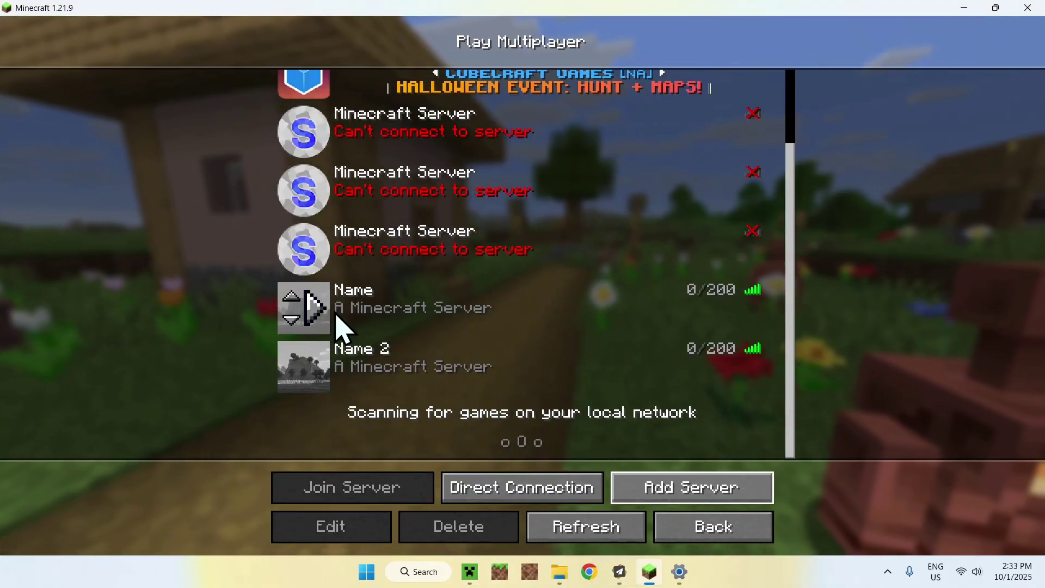
Join the Name server and run /plugins, which reports 0 plugins
{"action": "left_click", "coordinate": [316, 309]}
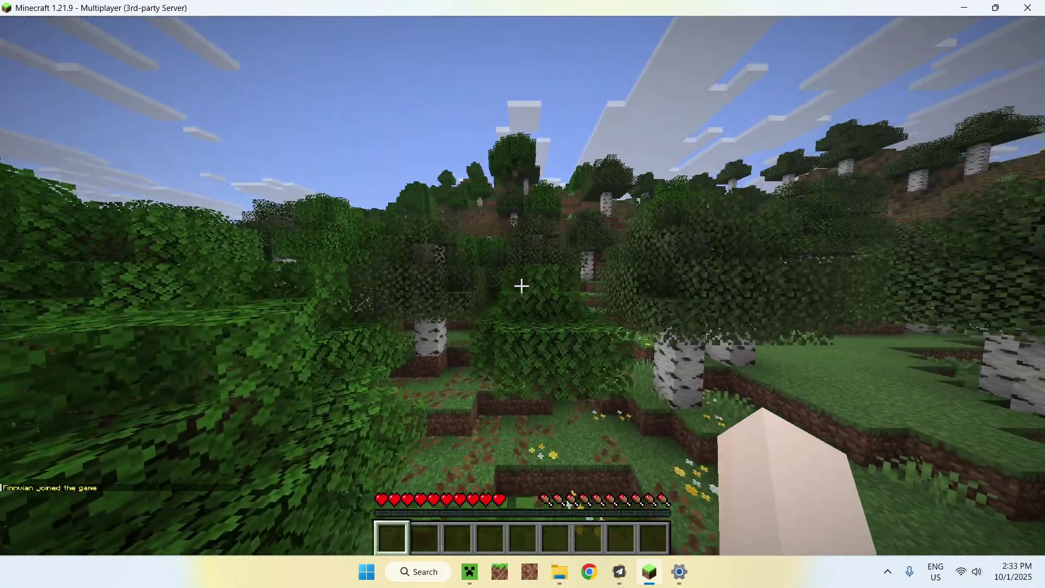
{"action": "type", "text": "/plugins"}
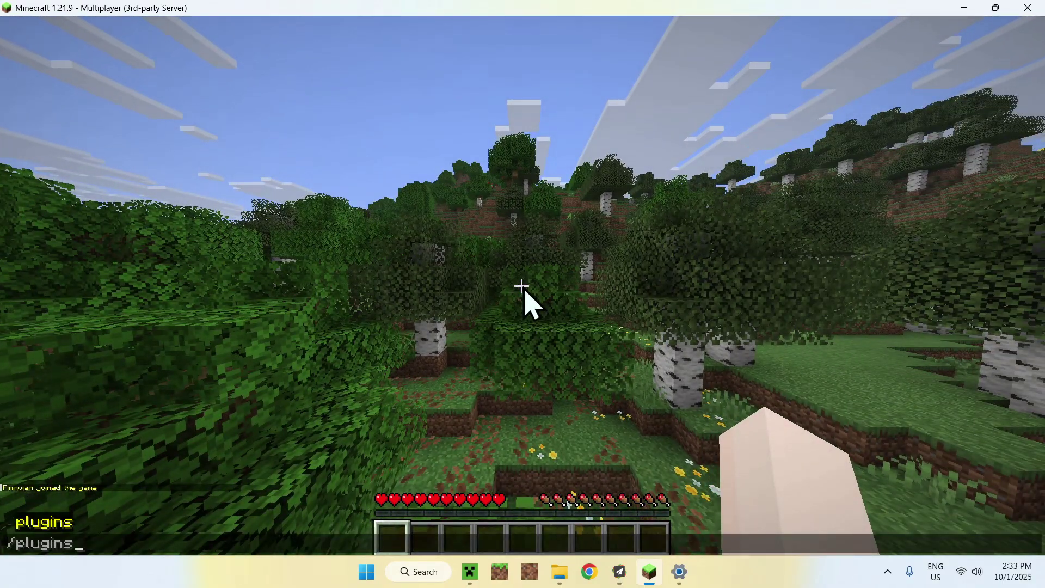
{"action": "key", "text": "Return"}
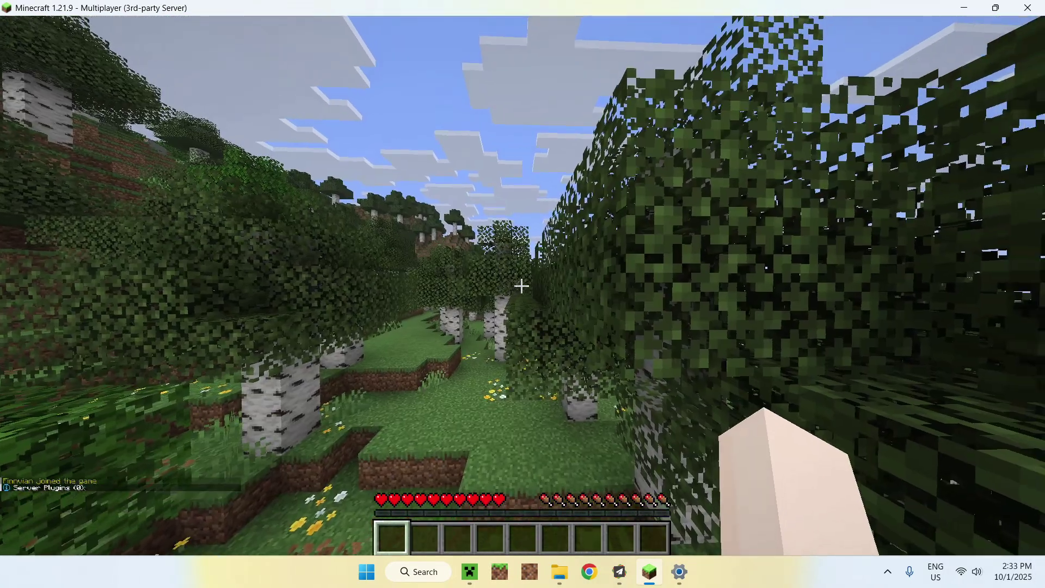
{"action": "key", "text": "Escape"}
{"action": "left_click", "coordinate": [620, 571]}
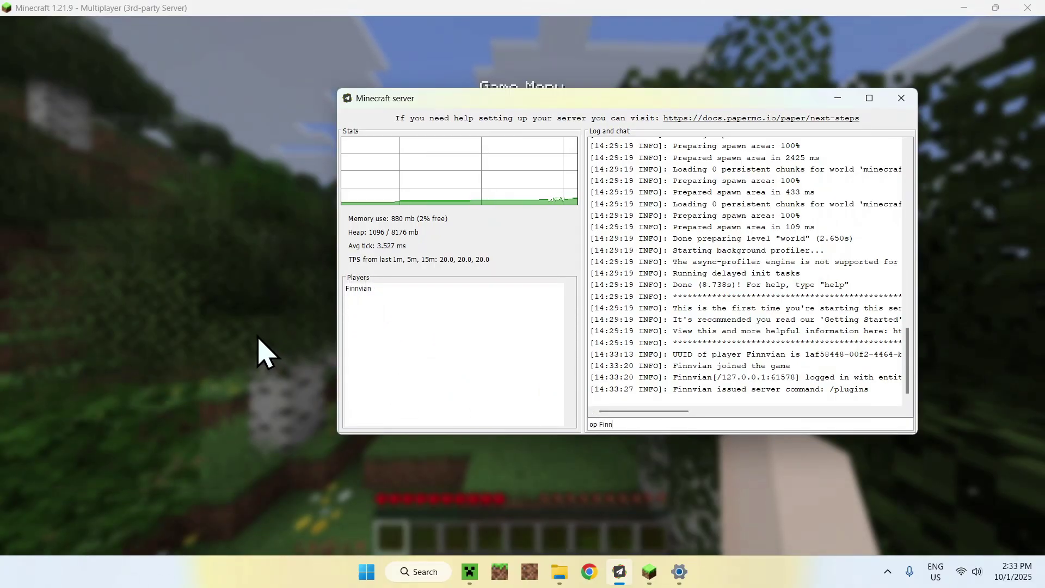
Op the joined player from the Paper console, then resume the game
{"action": "type", "text": "op Finnvian"}
{"action": "key", "text": "Return"}
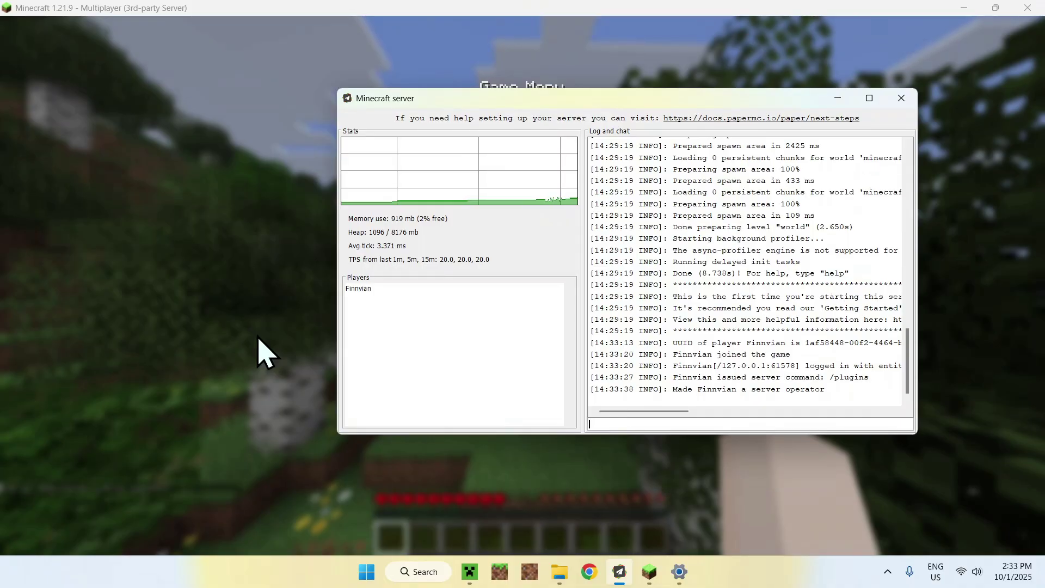
{"action": "left_click", "coordinate": [260, 348]}
{"action": "key", "text": "Escape"}
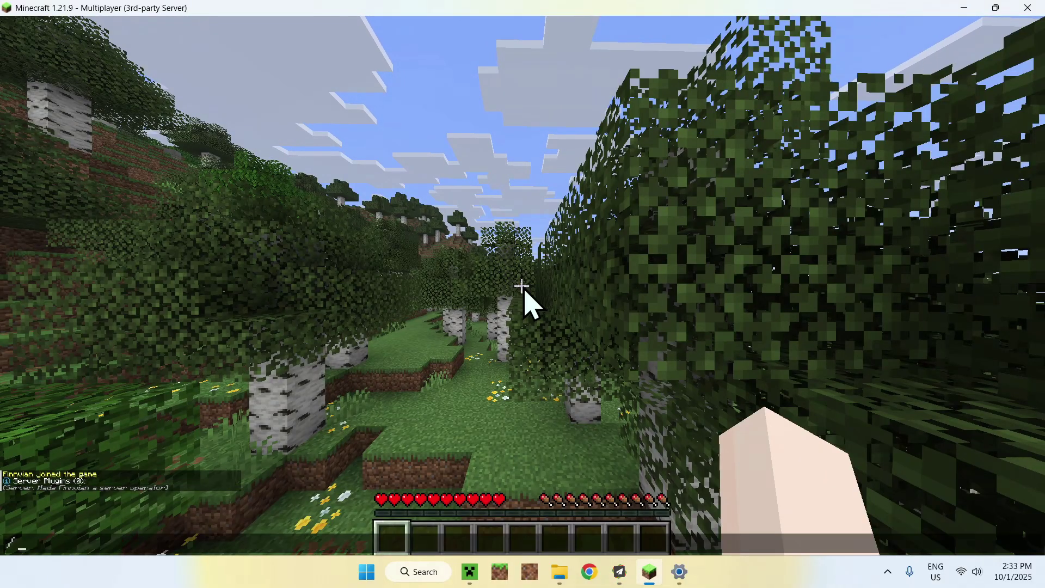
Fly up and forward over the beach, out across the ocean and back along the coastline
{"action": "key", "text": "space"}
{"action": "key", "text": "space"}
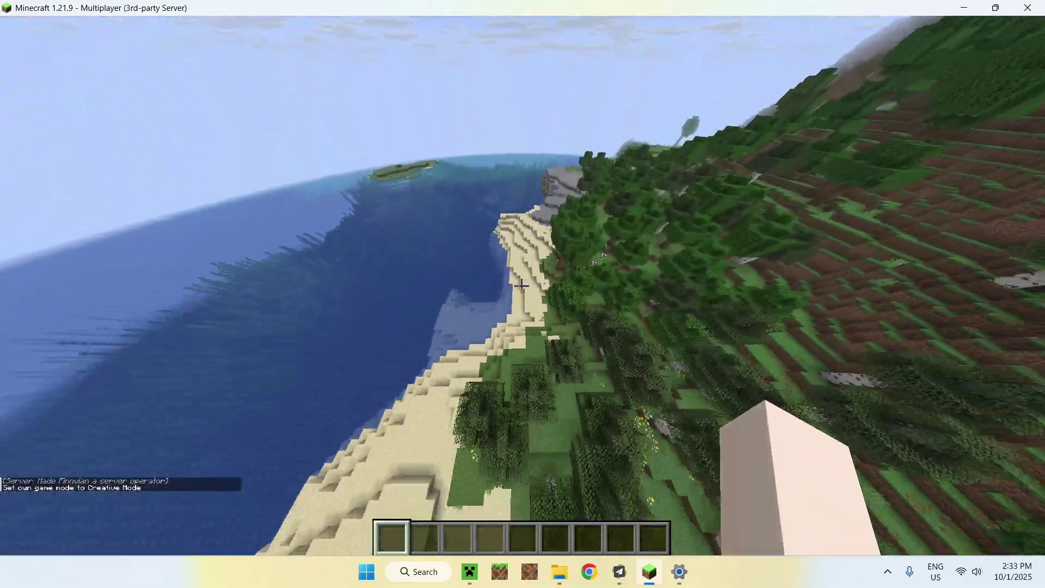
{"action": "key", "text": "w"}
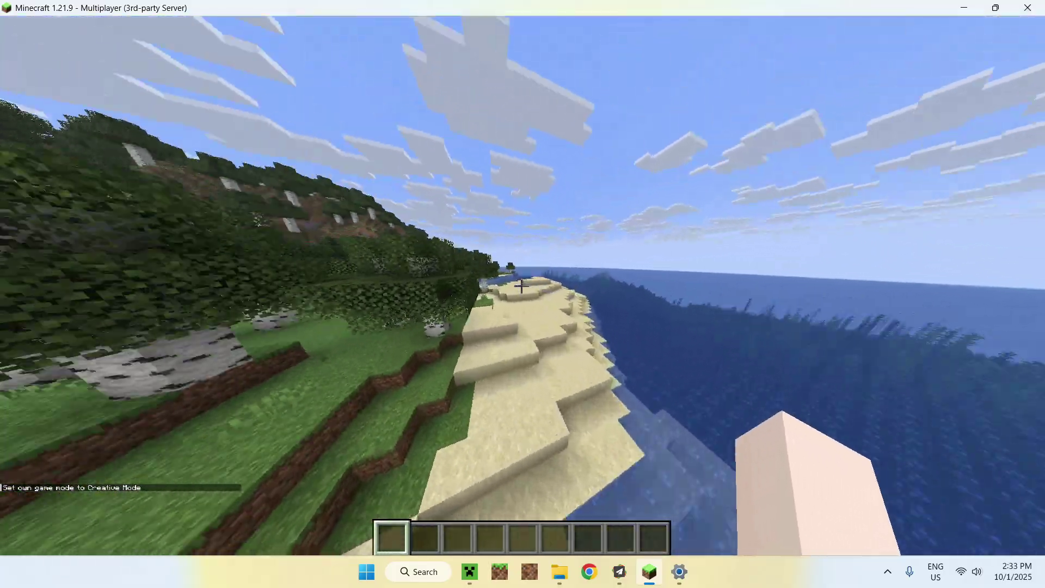
{"action": "key", "text": "w"}
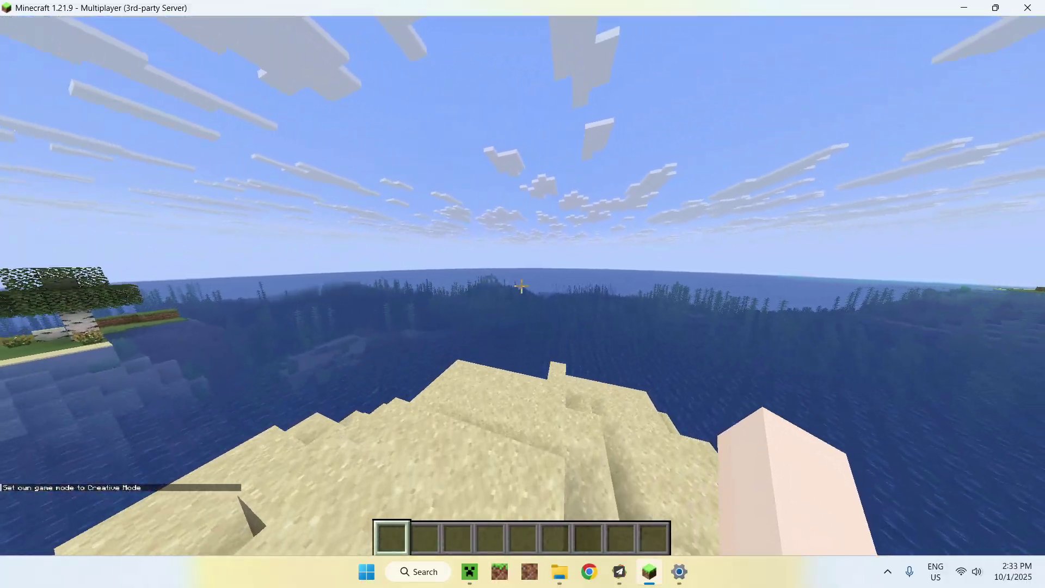
{"action": "key", "text": "w"}
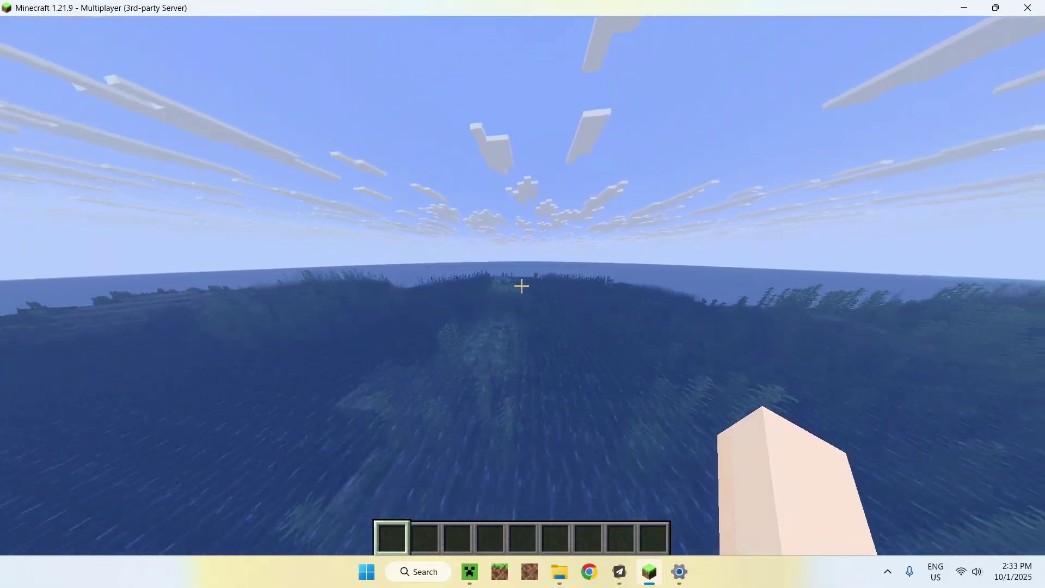
{"action": "key", "text": "w"}
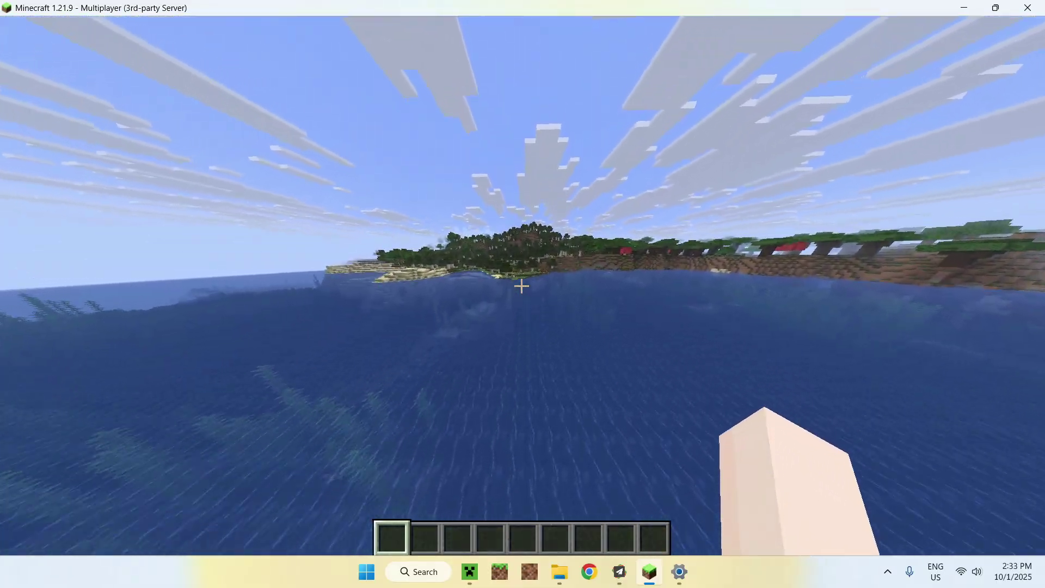
{"action": "key", "text": "w"}
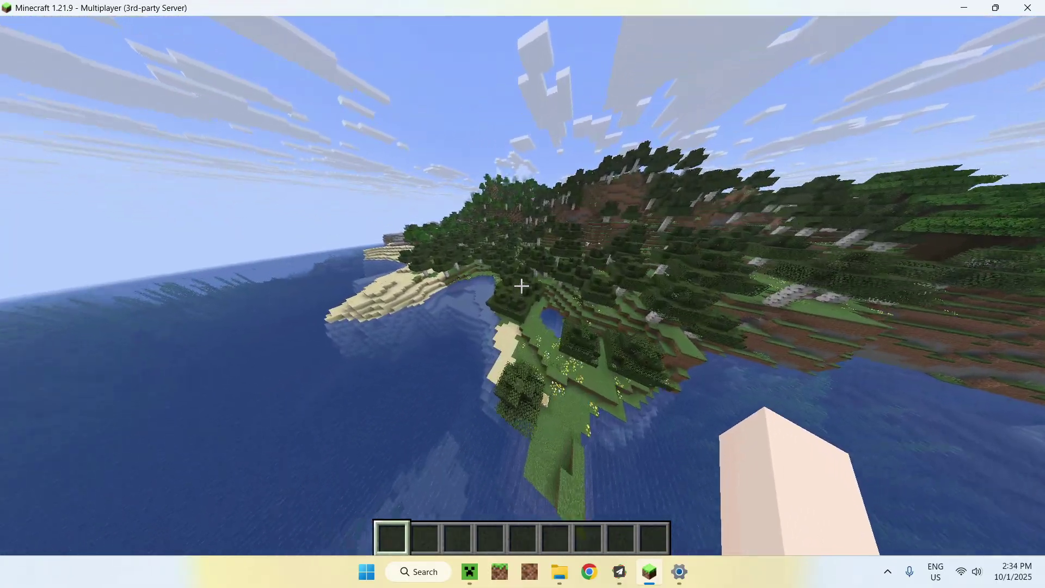
{"action": "key", "text": "w"}
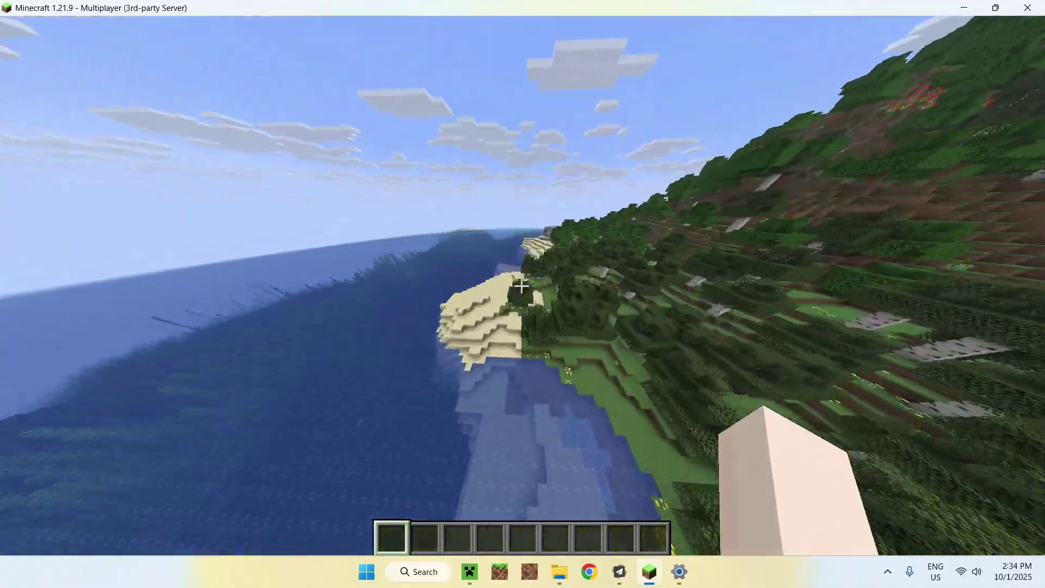
{"action": "key", "text": "w"}
Land on the sand beach, walk into shallow water, then disconnect to the server list
{"action": "key", "text": "shift"}
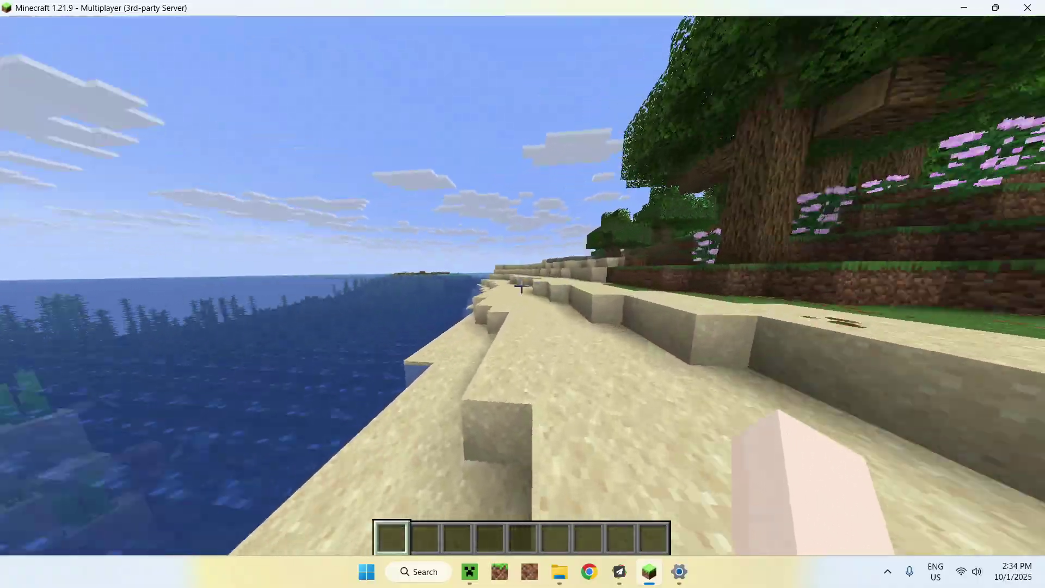
{"action": "mouse_move", "coordinate": [523, 294]}
{"action": "key", "text": "w"}
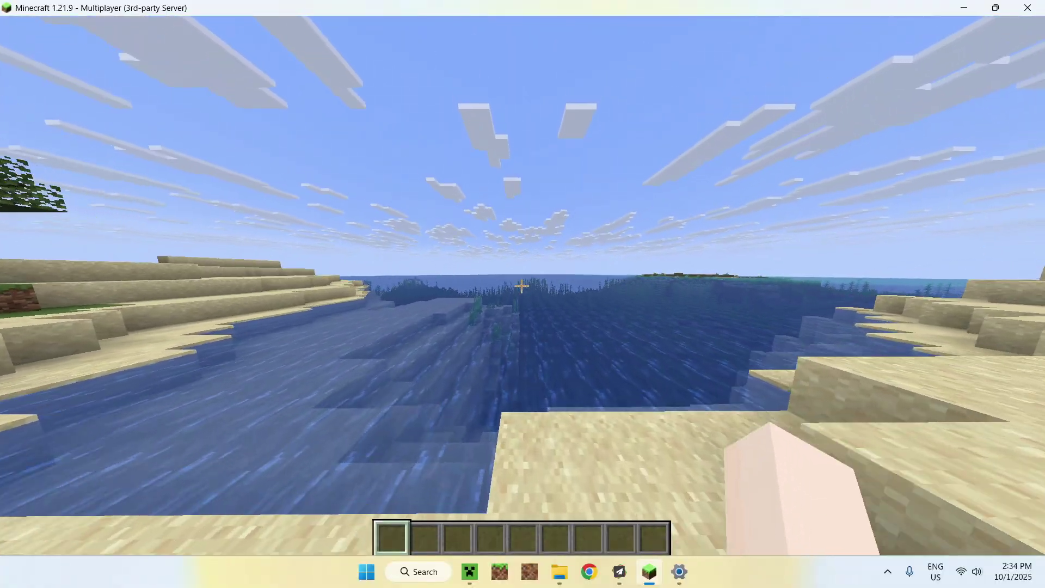
{"action": "key", "text": "Escape"}
{"action": "left_click", "coordinate": [517, 345]}
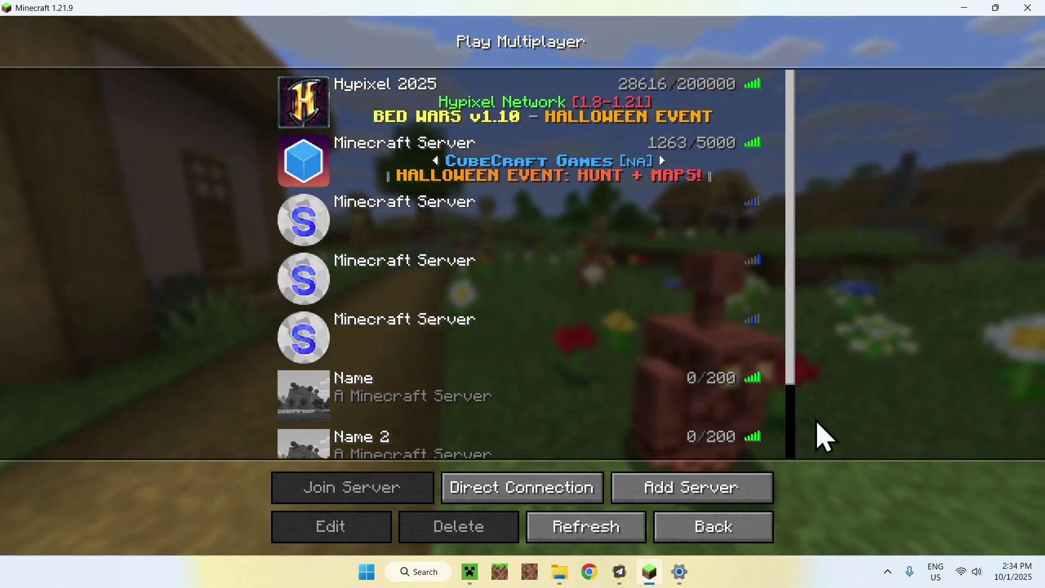
Shut down the Paper server with the stop command and refresh the server list
{"action": "left_click", "coordinate": [620, 571]}
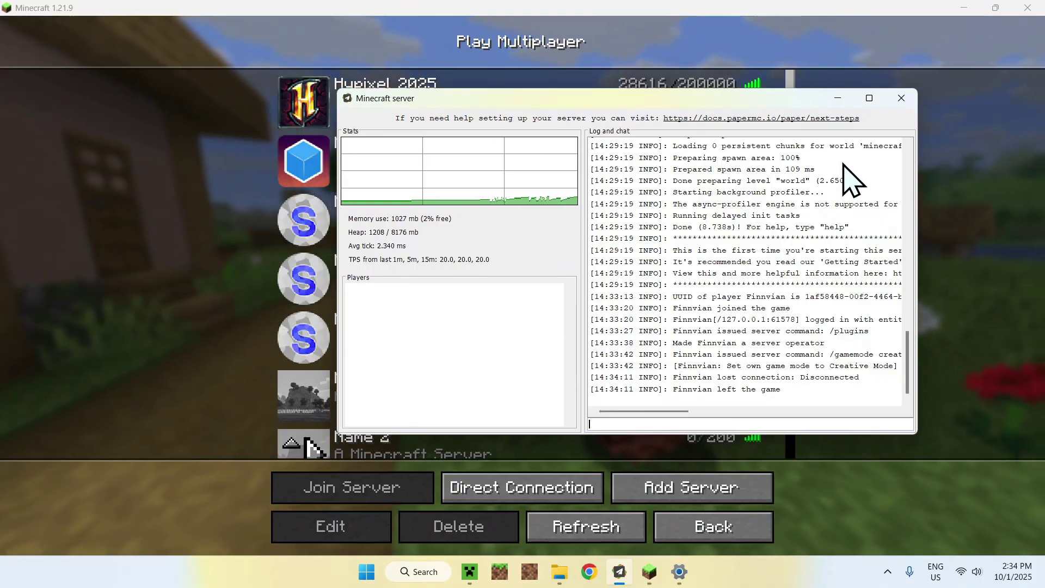
{"action": "type", "text": "stop"}
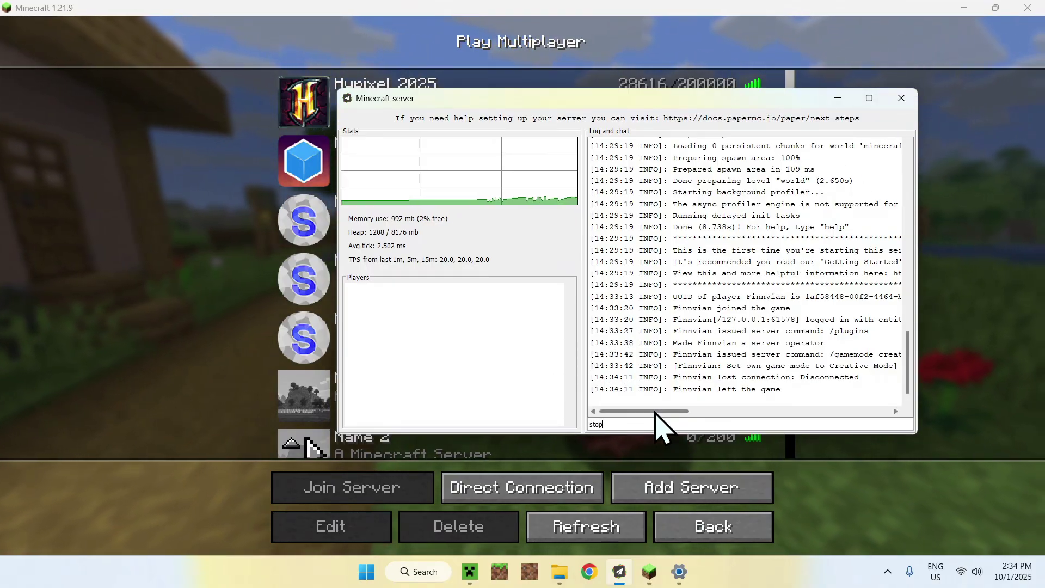
{"action": "key", "text": "Return"}
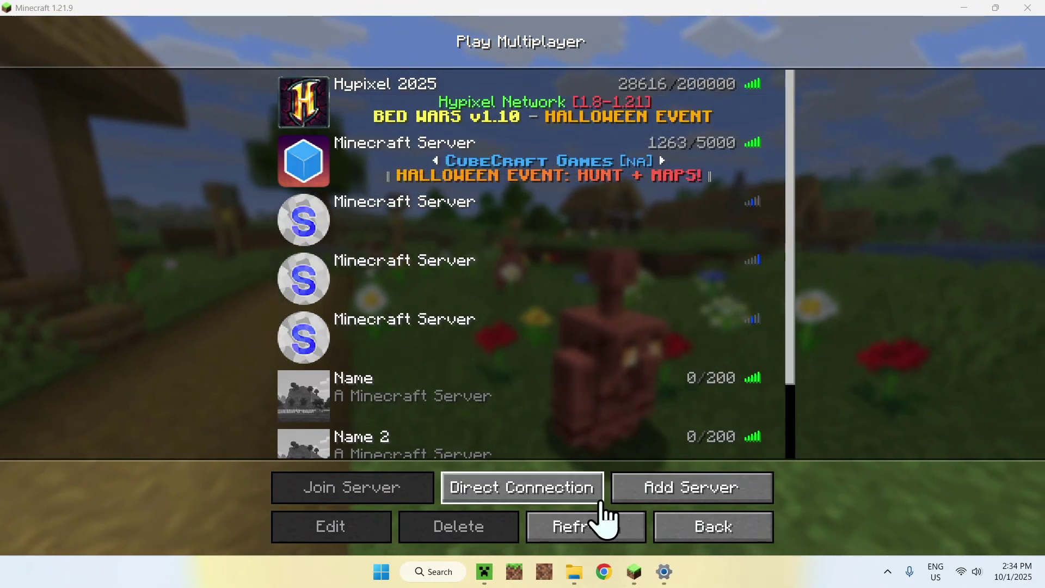
{"action": "left_click", "coordinate": [586, 525]}
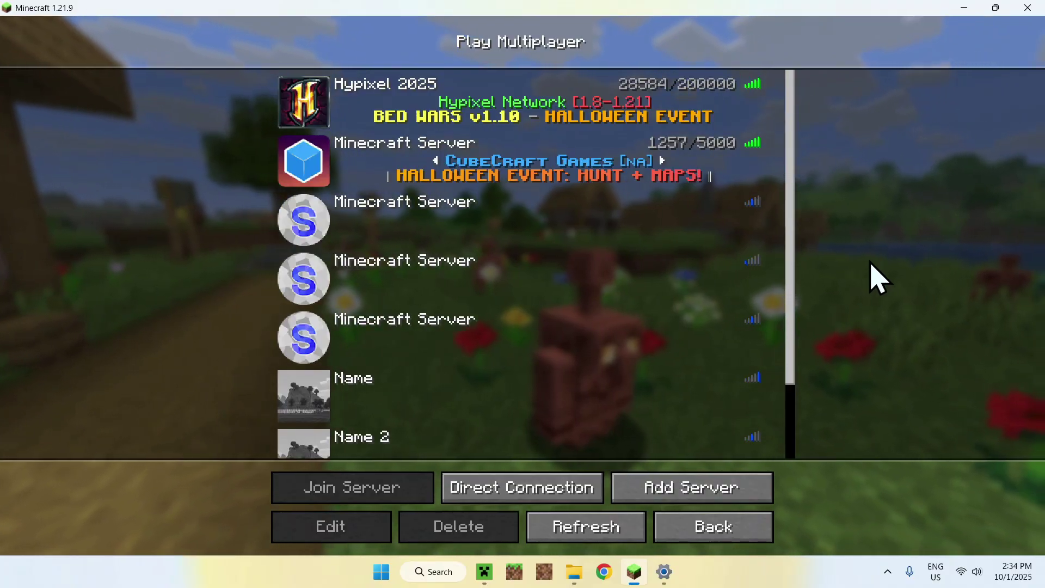
Minimize Minecraft and the Launcher, close Settings, and select the Server's plugins folder
{"action": "left_click", "coordinate": [961, 10]}
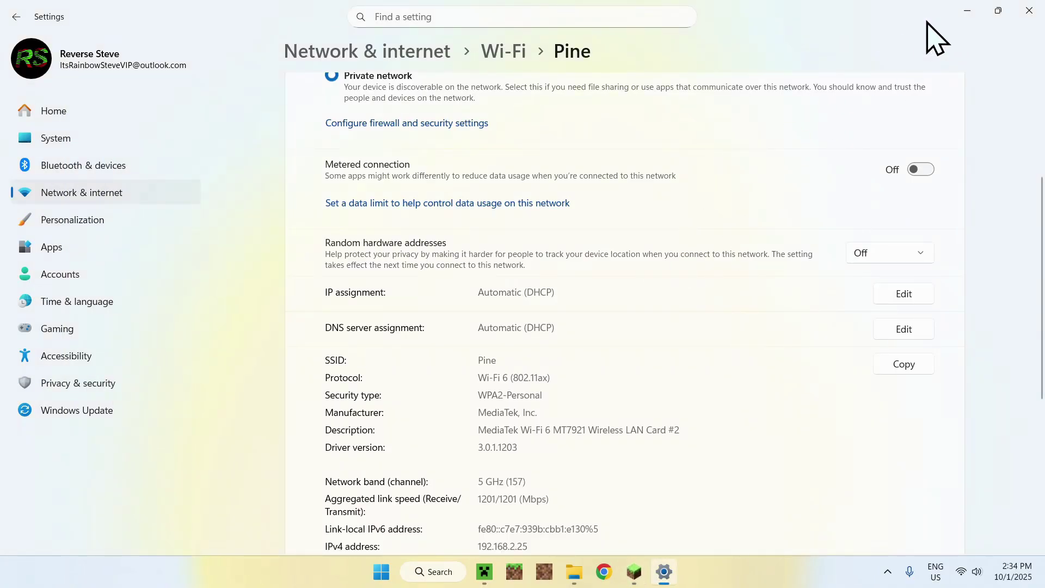
{"action": "left_click", "coordinate": [1029, 10]}
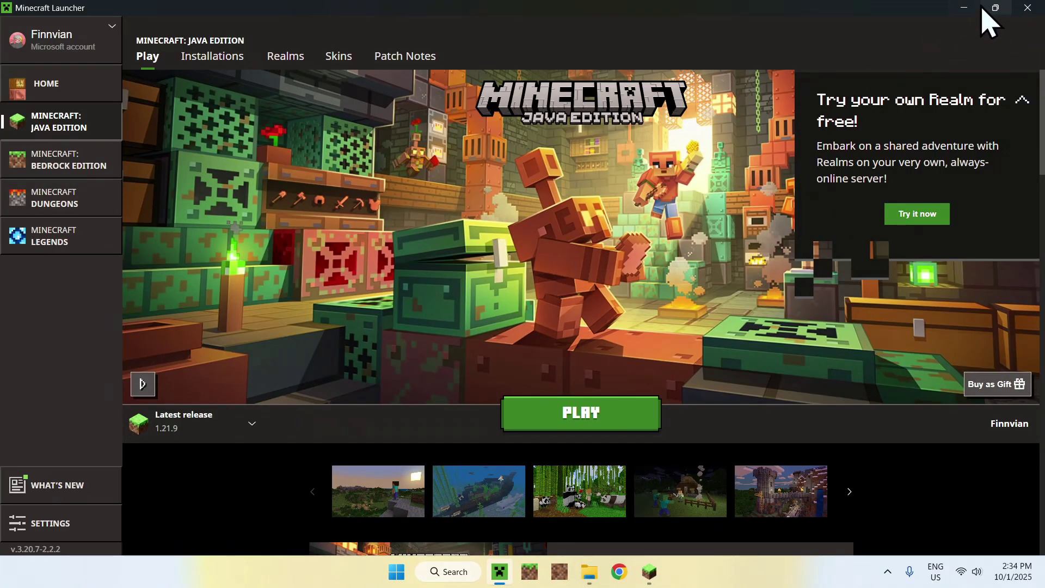
{"action": "left_click", "coordinate": [964, 8]}
{"action": "left_click", "coordinate": [213, 201]}
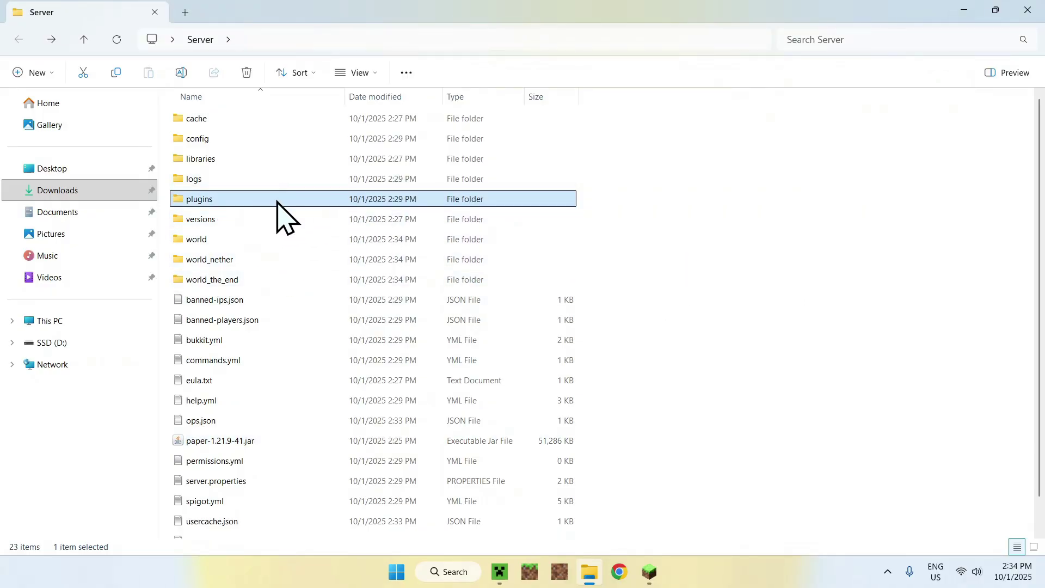
{"action": "mouse_move", "coordinate": [247, 201]}
Search Google for 'Modrinth' in a new Chrome tab
{"action": "left_click", "coordinate": [619, 571]}
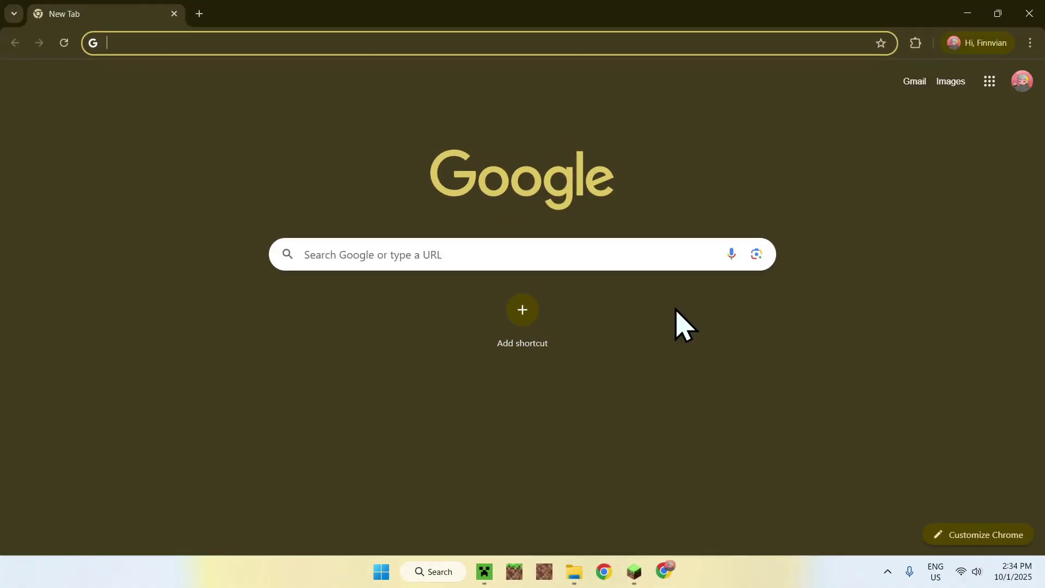
{"action": "left_click", "coordinate": [583, 255]}
{"action": "type", "text": "Modrinth"}
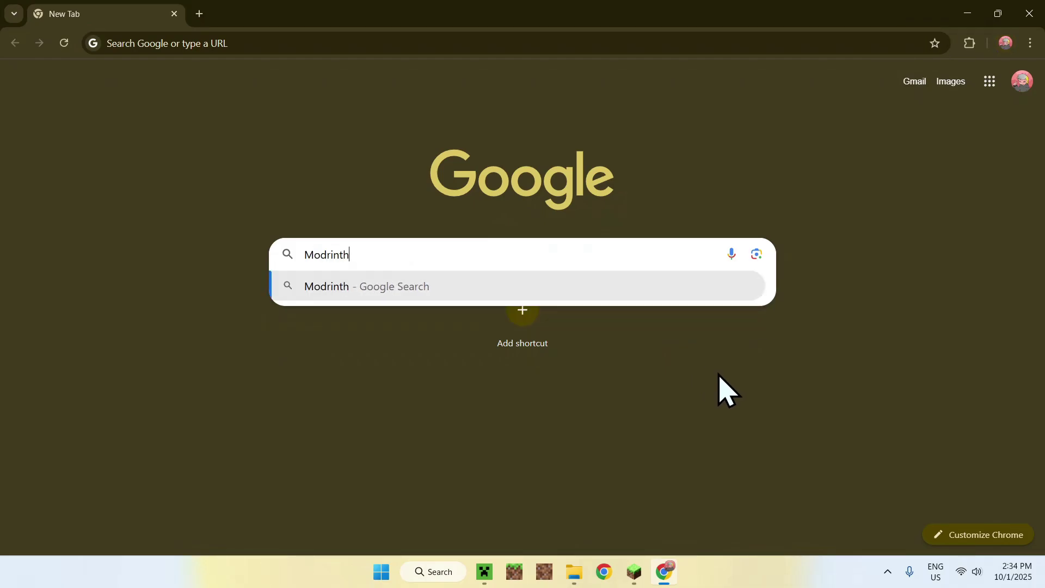
{"action": "key", "text": "Return"}
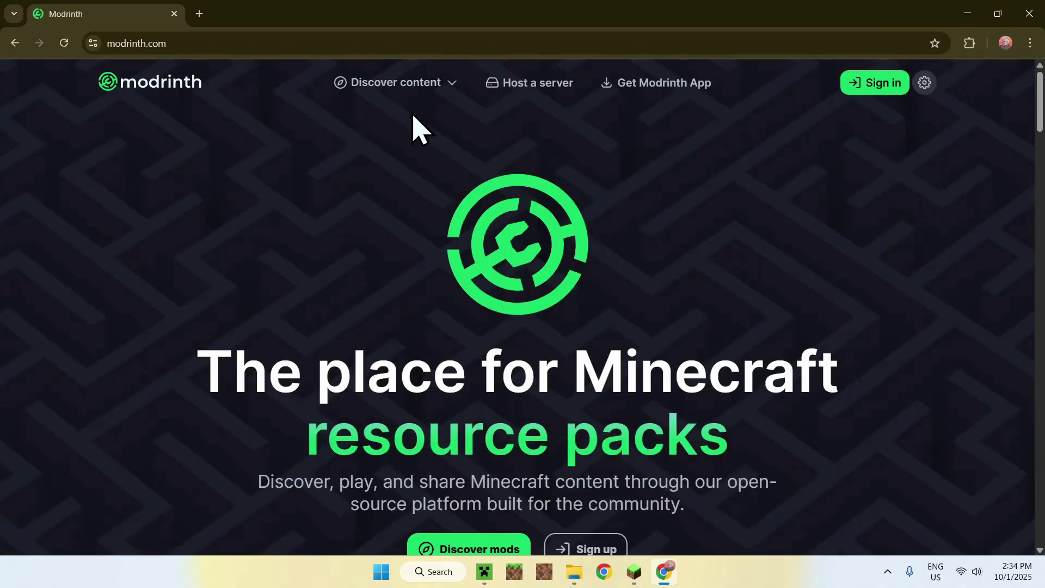
Browse Modrinth's Plugins catalogue and open the WorldEdit plugin page
{"action": "left_click", "coordinate": [391, 89]}
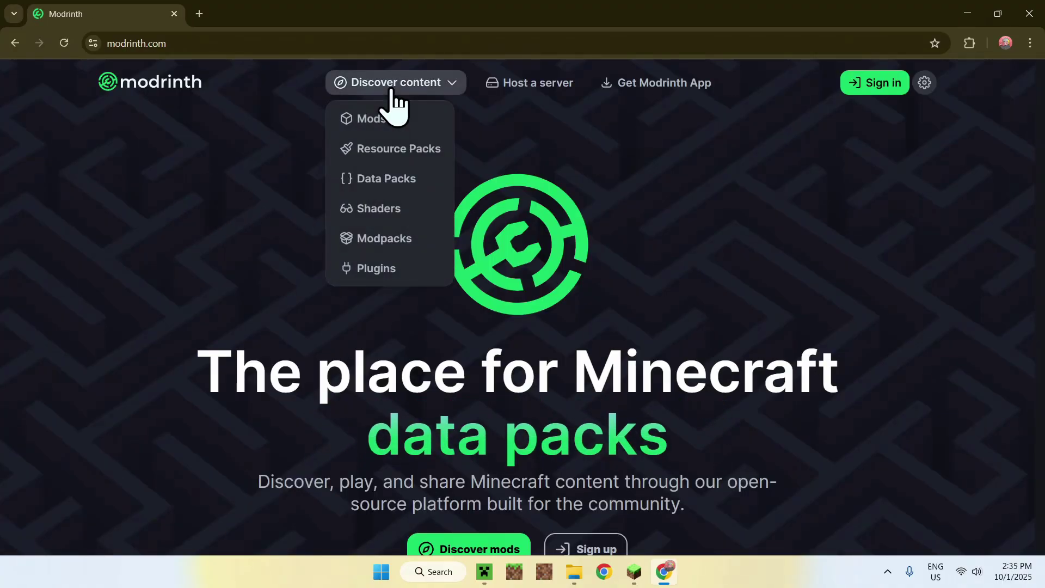
{"action": "left_click", "coordinate": [406, 268]}
{"action": "scroll", "coordinate": [961, 248], "scroll_direction": "down", "scroll_amount": 20}
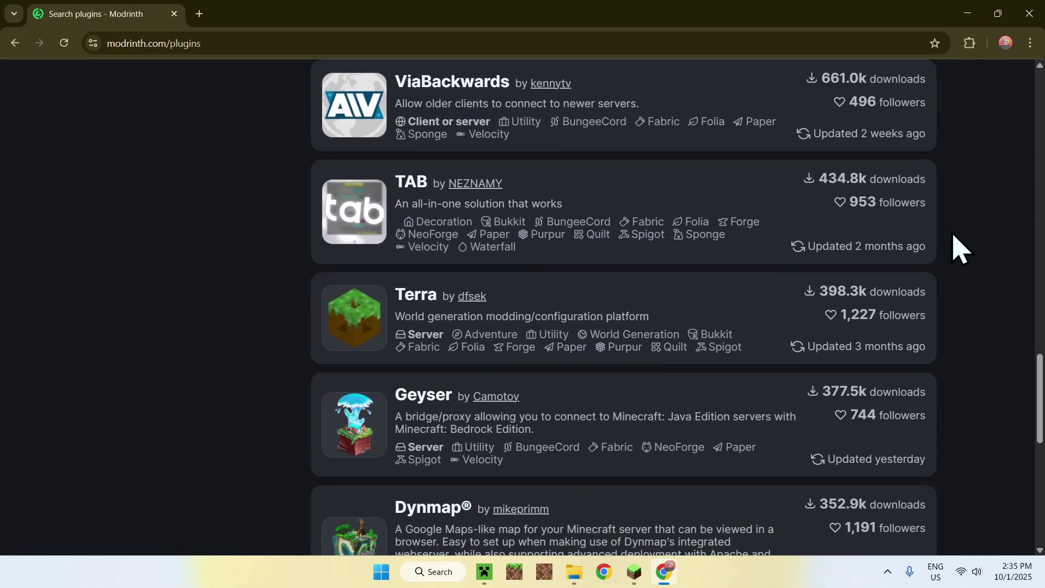
{"action": "scroll", "coordinate": [961, 248], "scroll_direction": "up", "scroll_amount": 15}
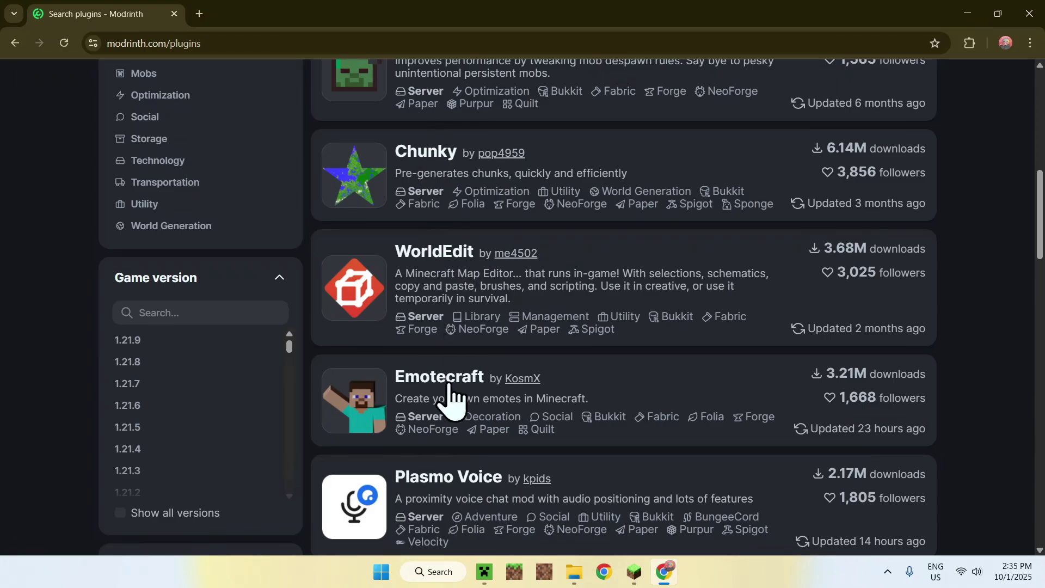
{"action": "left_click", "coordinate": [434, 253]}
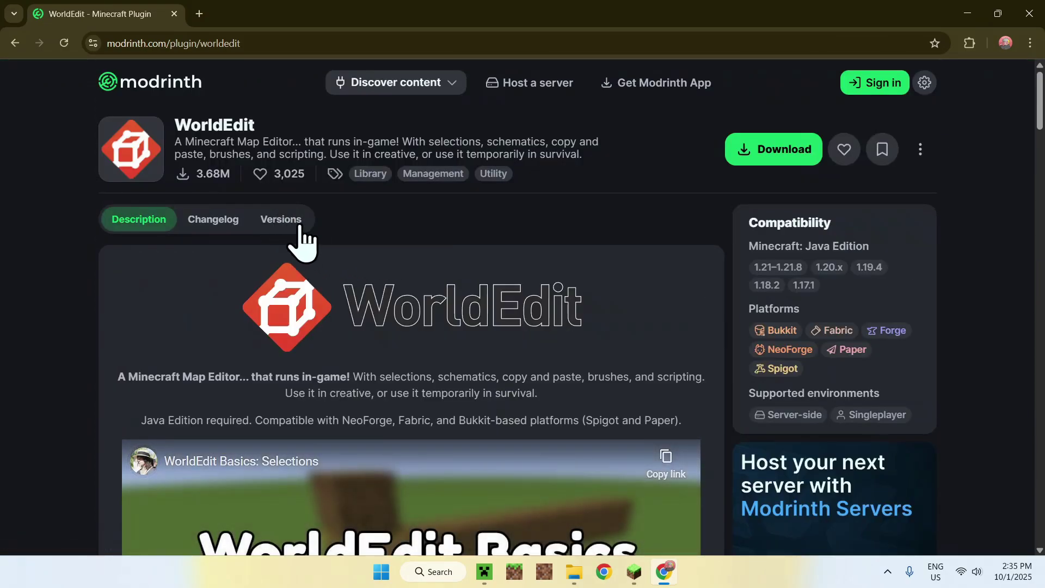
List WorldEdit's versions, try the Release channel and Paper platform filters, then clear them
{"action": "left_click", "coordinate": [285, 217]}
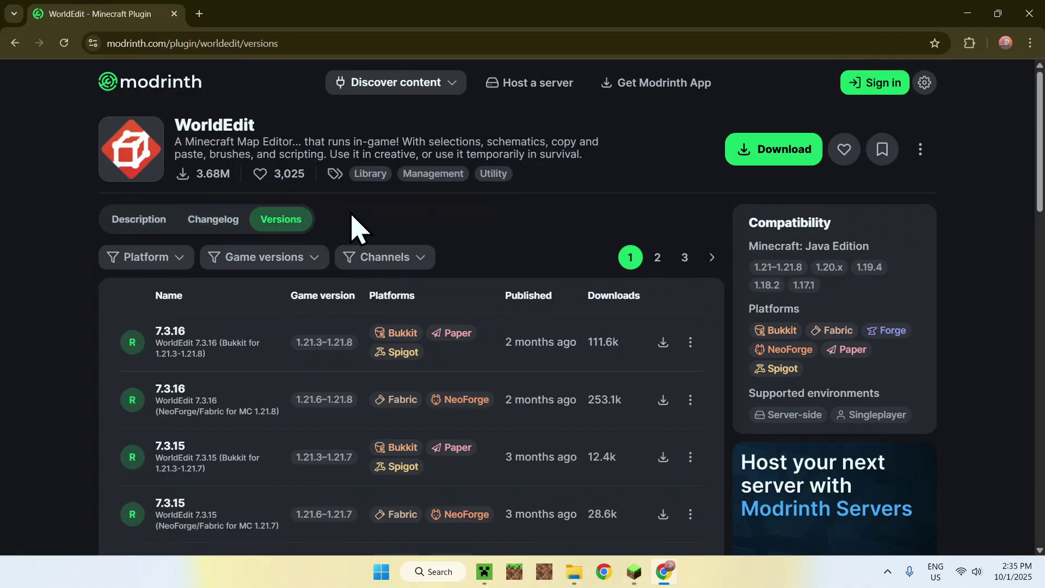
{"action": "left_click", "coordinate": [276, 258]}
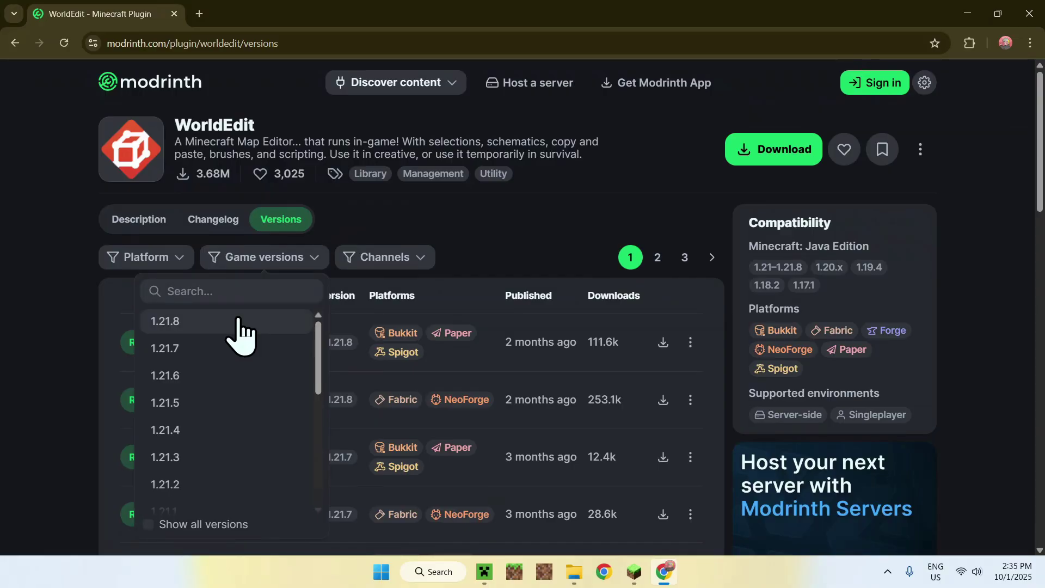
{"action": "left_click", "coordinate": [332, 229]}
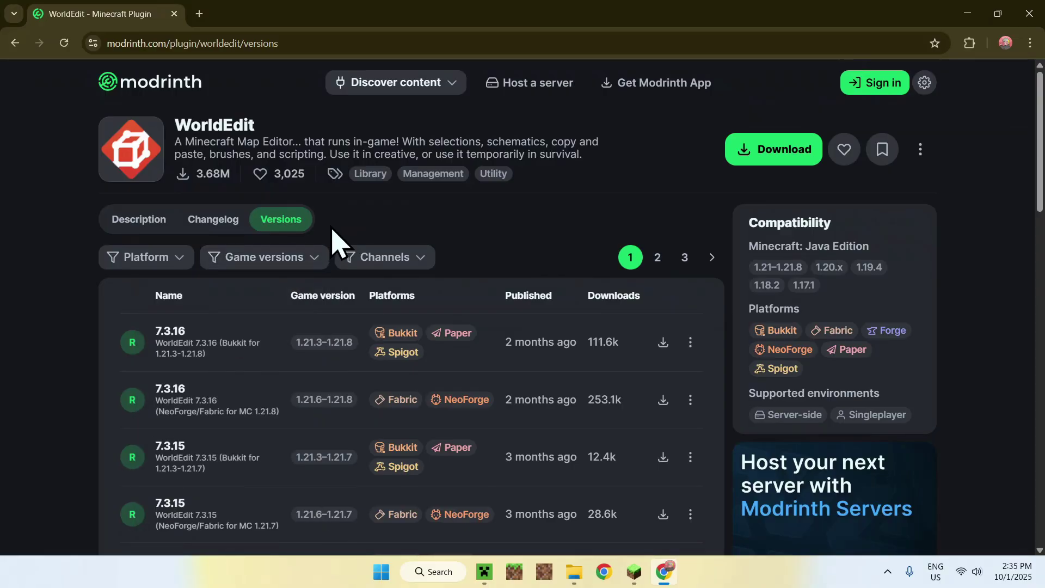
{"action": "left_click", "coordinate": [363, 256]}
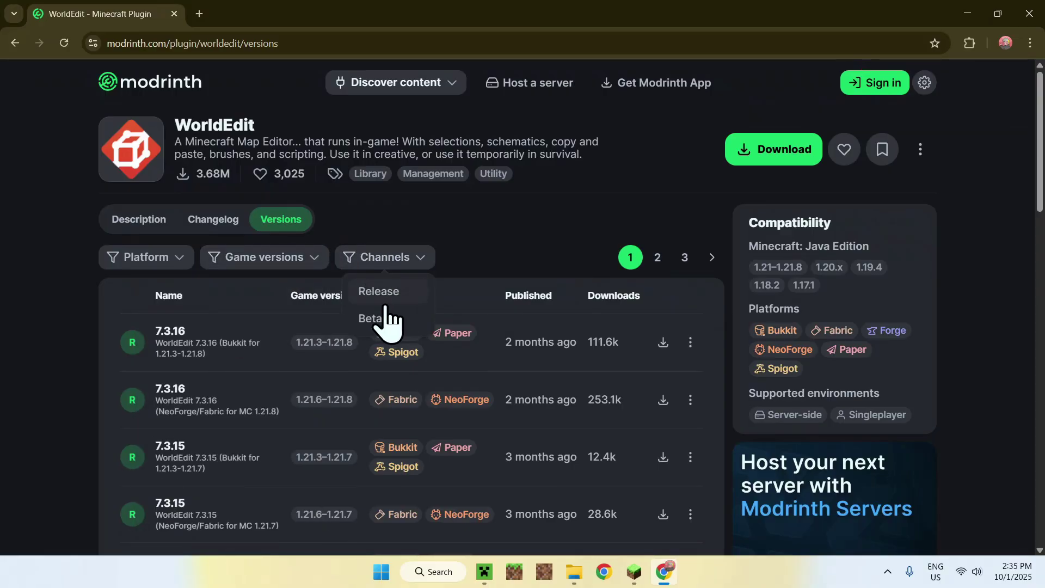
{"action": "left_click", "coordinate": [381, 293]}
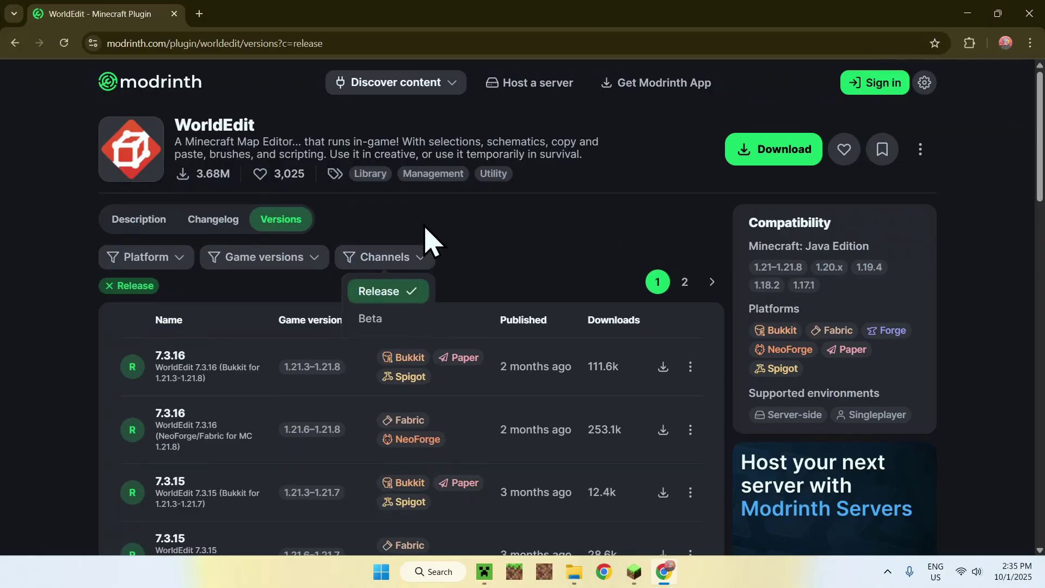
{"action": "left_click", "coordinate": [164, 258]}
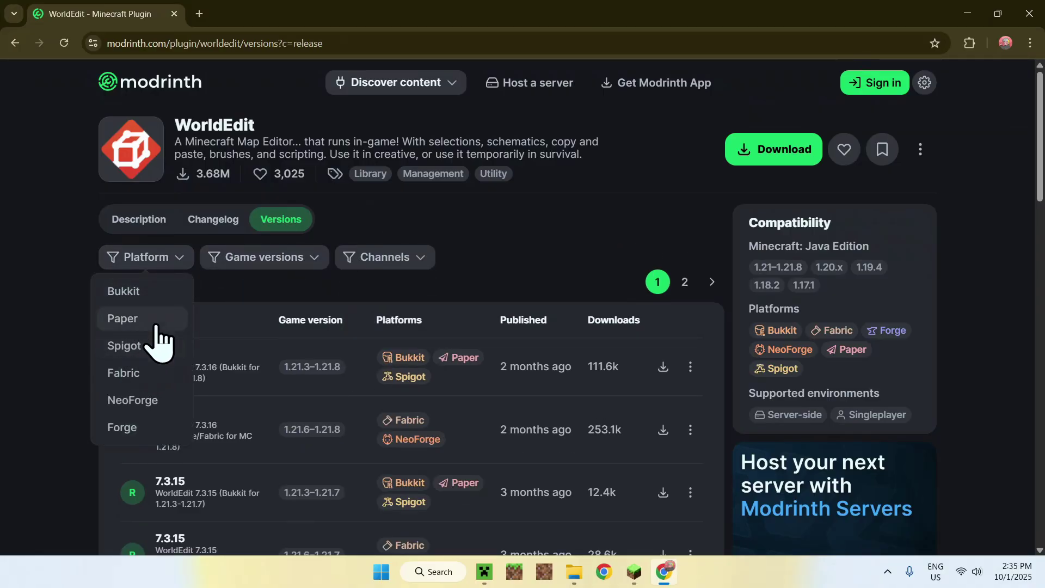
{"action": "left_click", "coordinate": [128, 319]}
{"action": "left_click", "coordinate": [308, 257]}
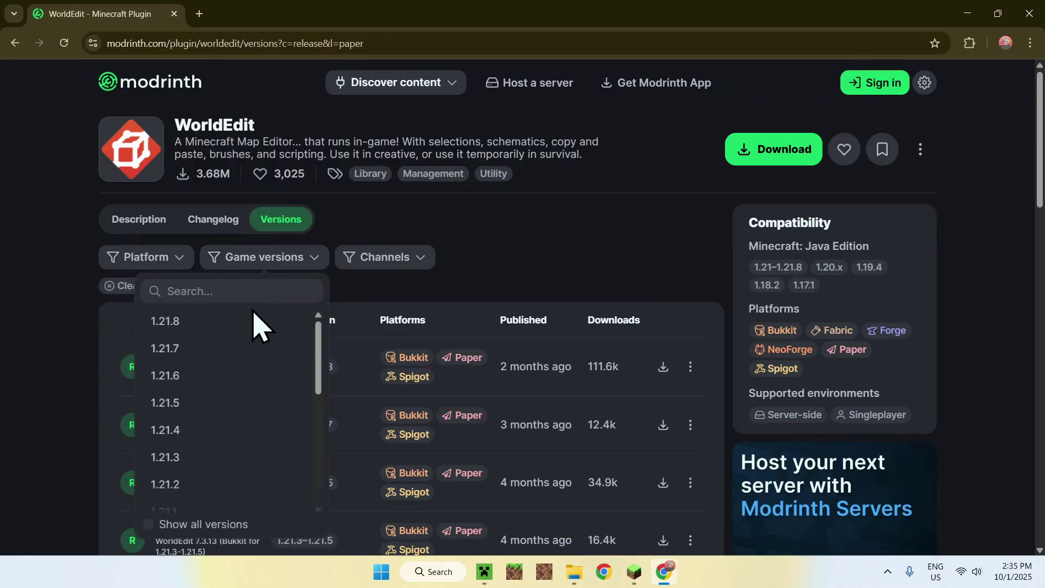
{"action": "left_click", "coordinate": [362, 282]}
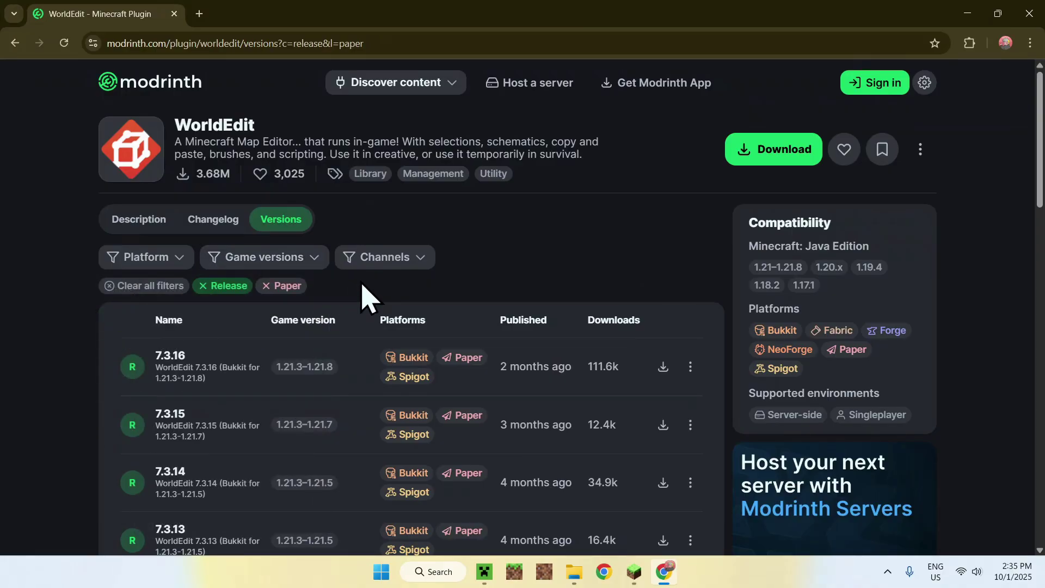
{"action": "left_click", "coordinate": [276, 286]}
{"action": "left_click", "coordinate": [112, 286]}
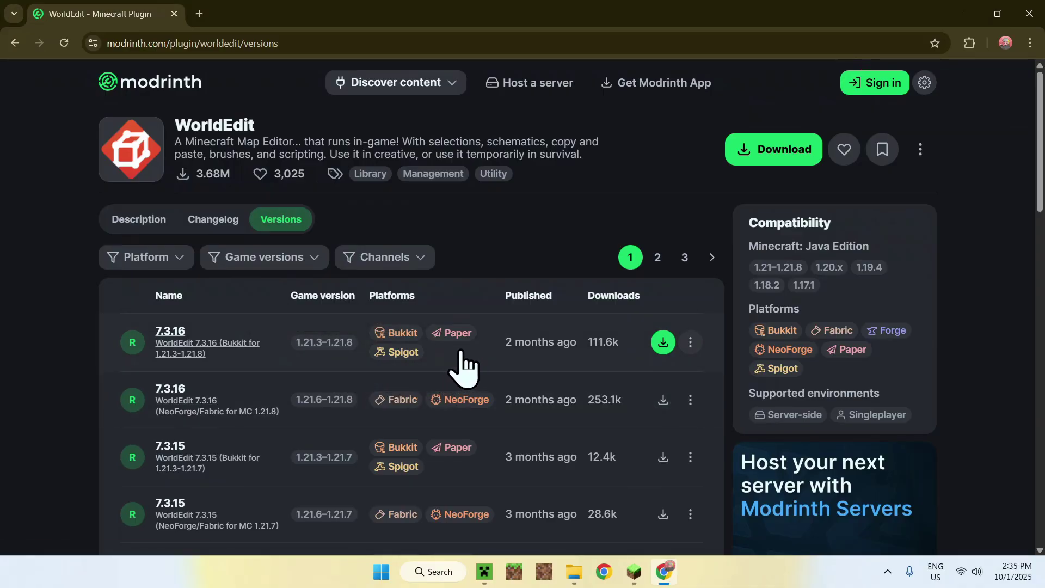
Download the WorldEdit 7.3.16 Bukkit jar and confirm worldedit-bukkit-7.3.16.jar finished downloading
{"action": "left_click", "coordinate": [663, 343]}
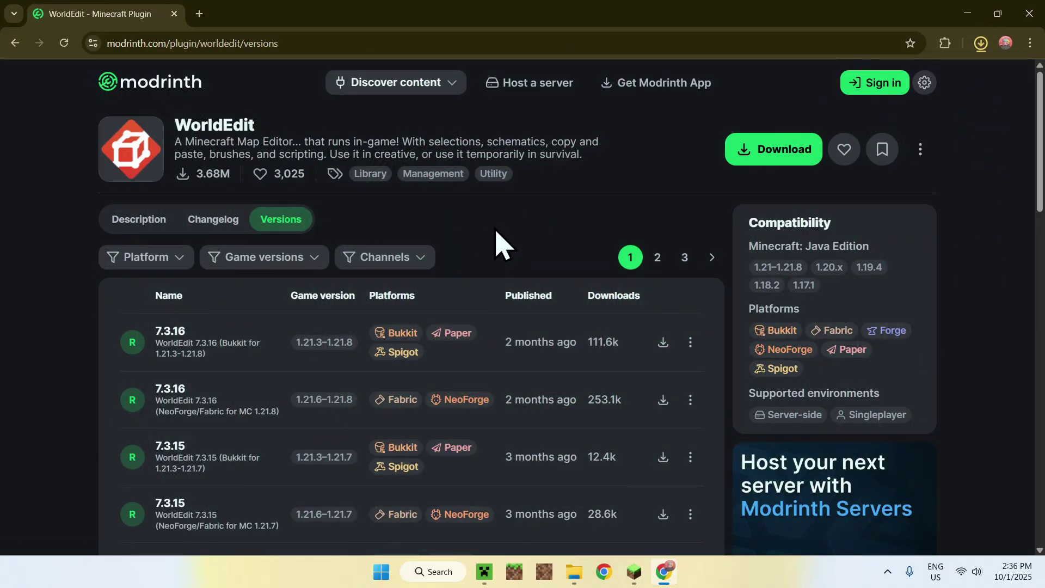
{"action": "left_click", "coordinate": [180, 353]}
{"action": "scroll", "coordinate": [98, 354], "scroll_direction": "down", "scroll_amount": 3}
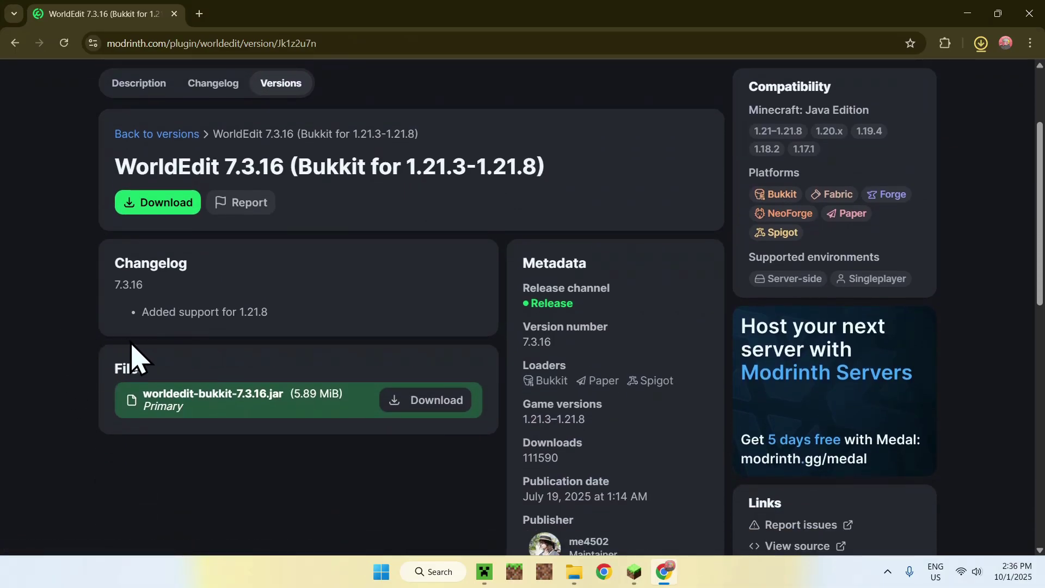
{"action": "scroll", "coordinate": [73, 357], "scroll_direction": "up", "scroll_amount": 3}
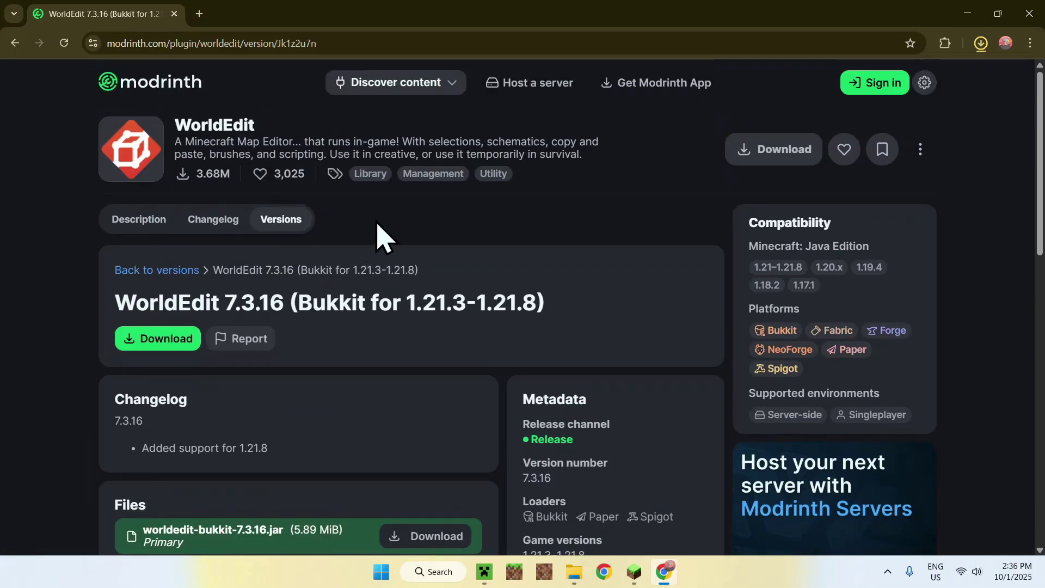
{"action": "left_click", "coordinate": [980, 43]}
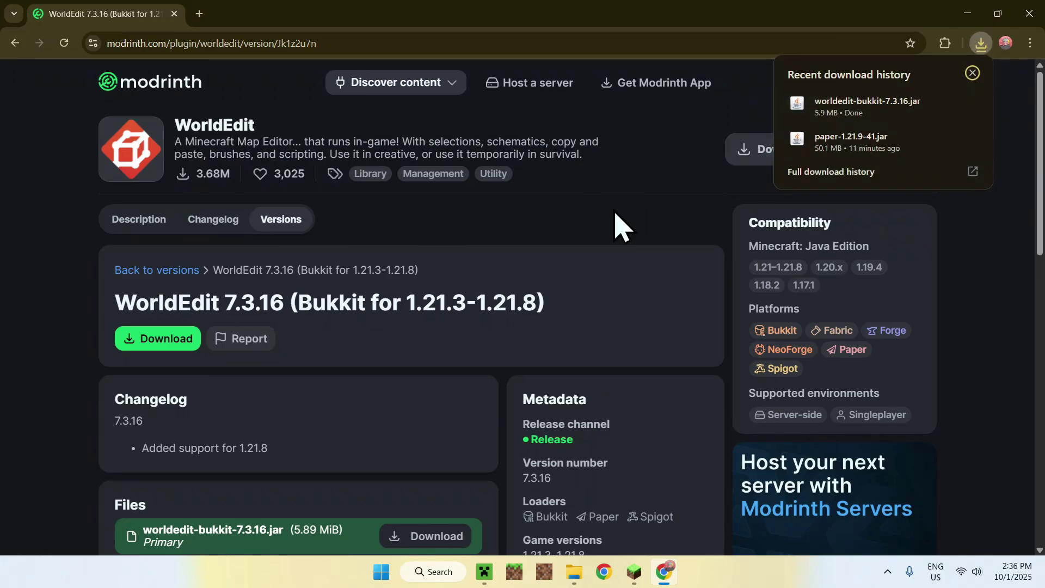
{"action": "left_click", "coordinate": [575, 572]}
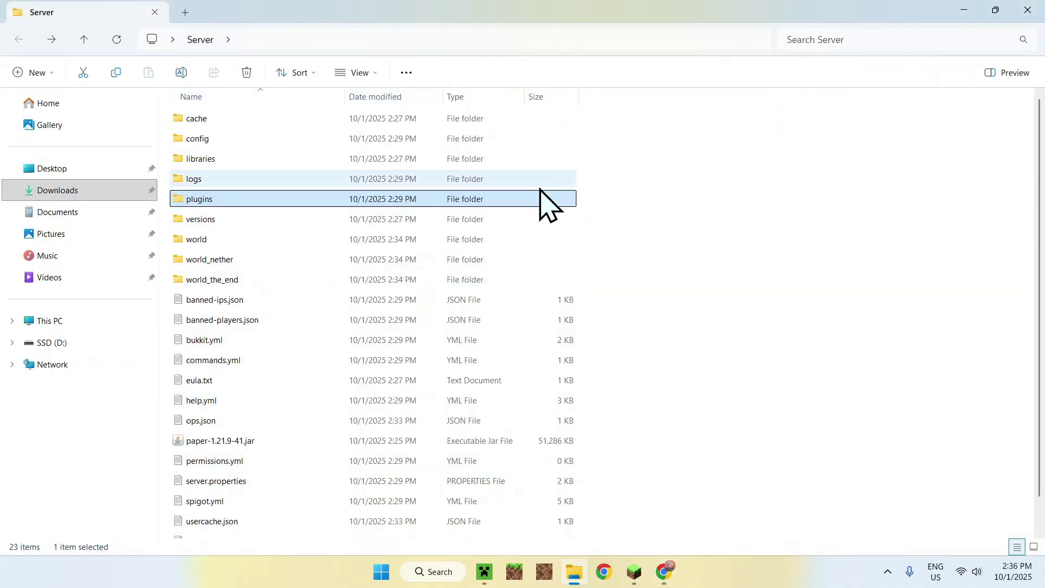
Copy worldedit-bukkit-7.3.16.jar from Downloads into the server's plugins folder
{"action": "double_click", "coordinate": [238, 207]}
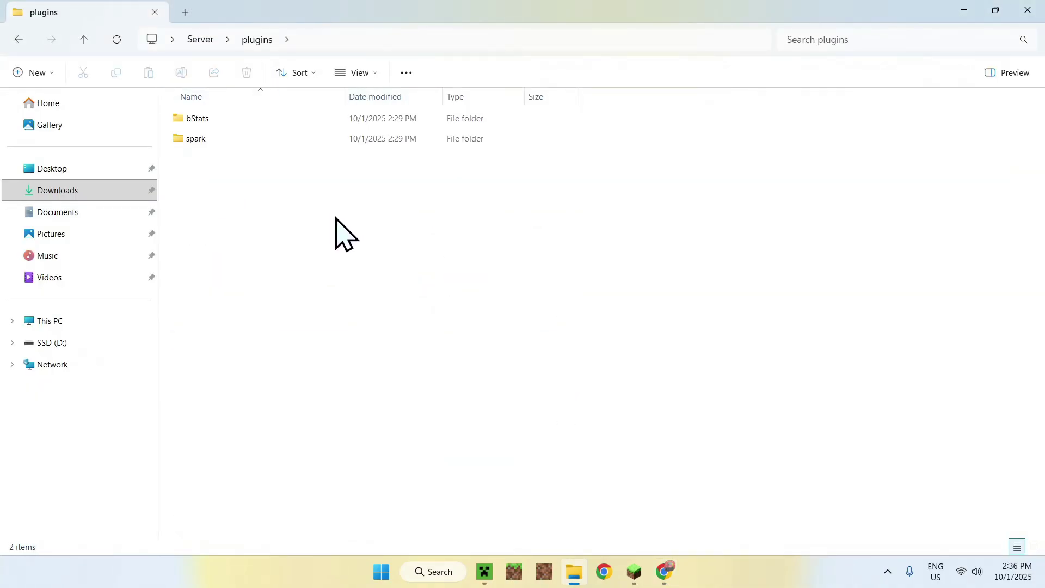
{"action": "left_click", "coordinate": [76, 195]}
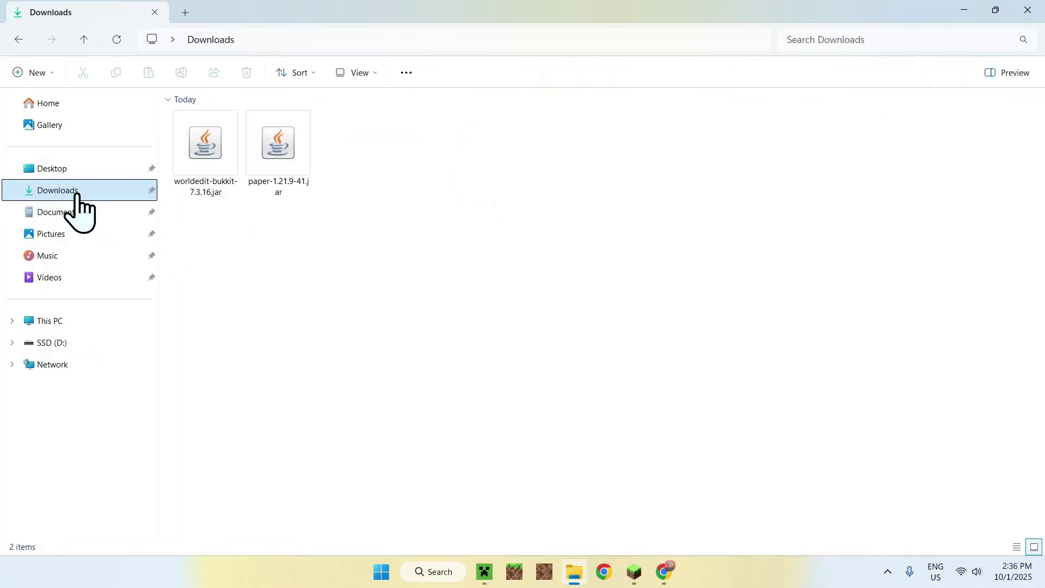
{"action": "left_click", "coordinate": [202, 164]}
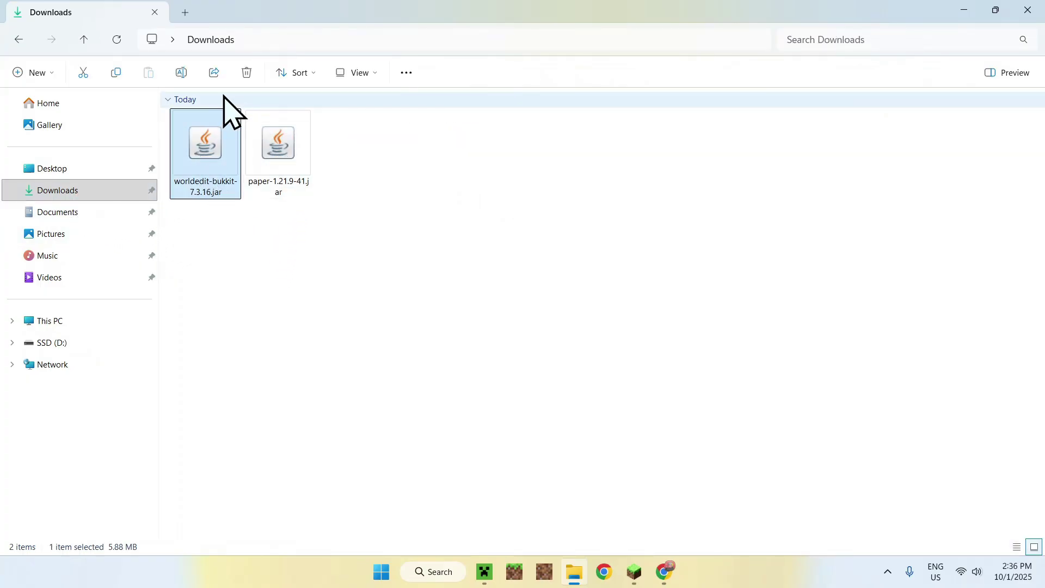
{"action": "left_click", "coordinate": [18, 40]}
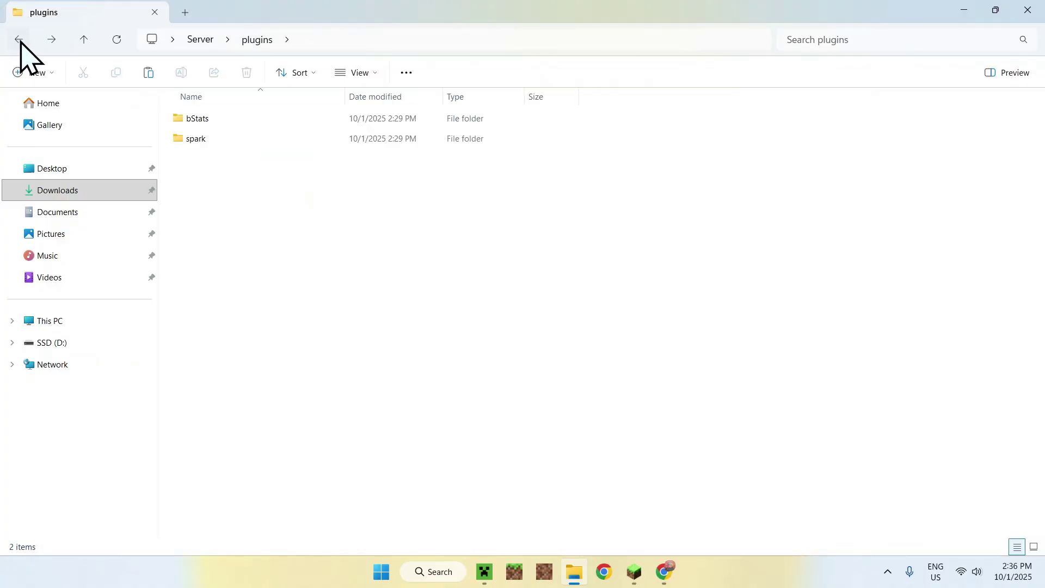
{"action": "left_click", "coordinate": [149, 72]}
Return to the Server folder and start paper-1.21.9-41.jar again
{"action": "left_click", "coordinate": [357, 209]}
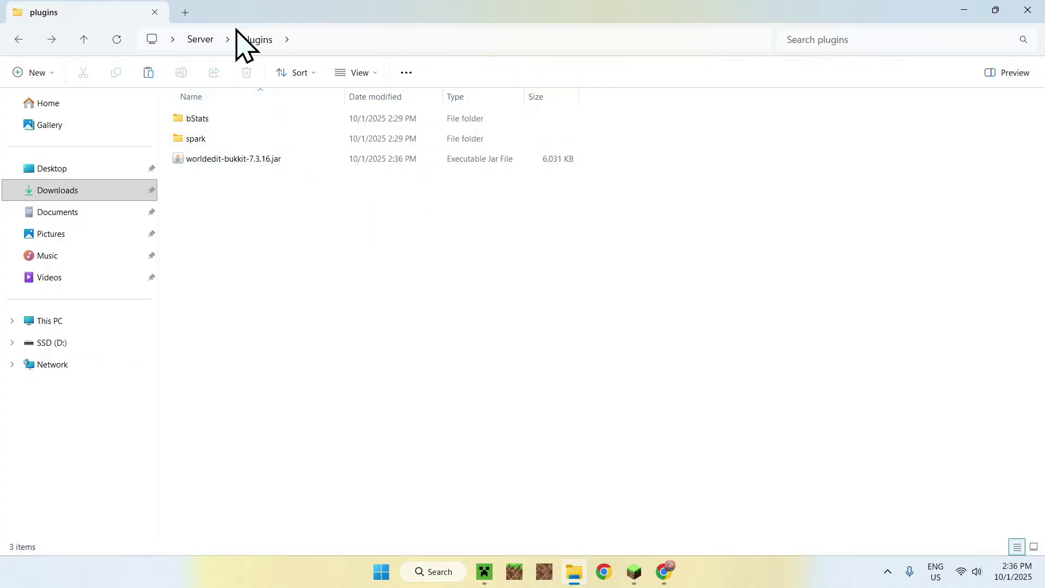
{"action": "left_click", "coordinate": [200, 39]}
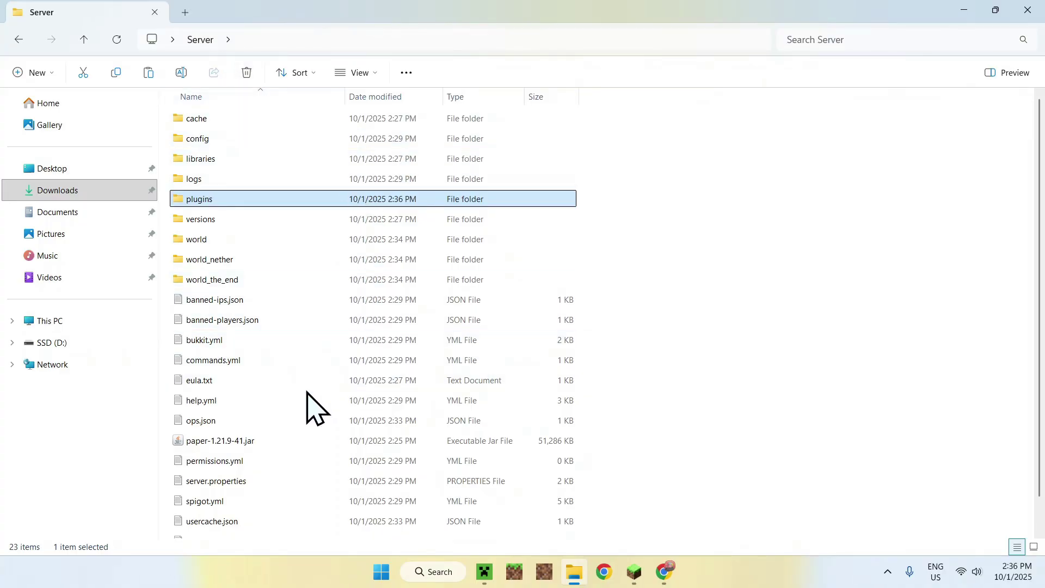
{"action": "double_click", "coordinate": [292, 442]}
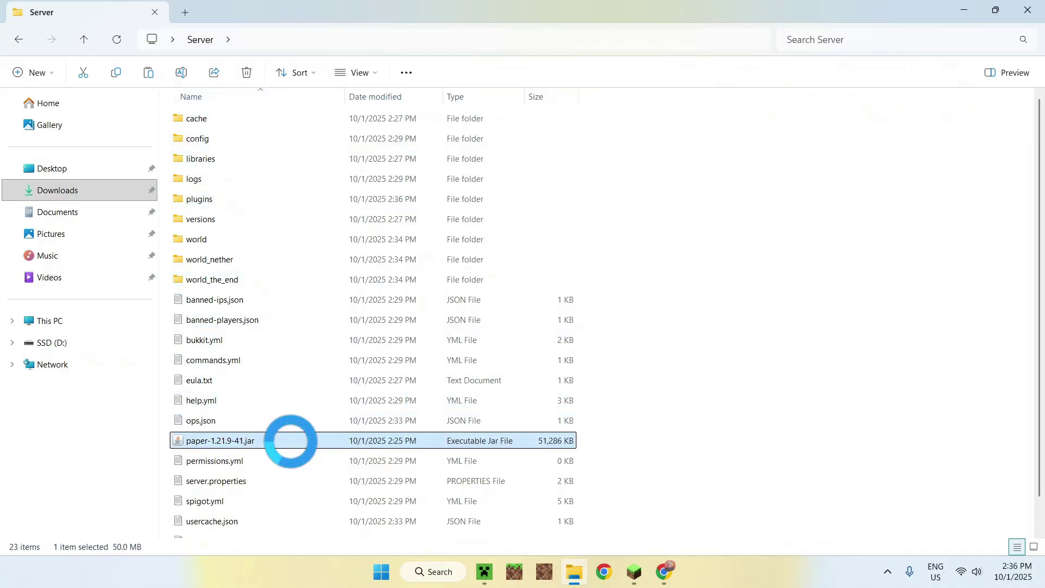